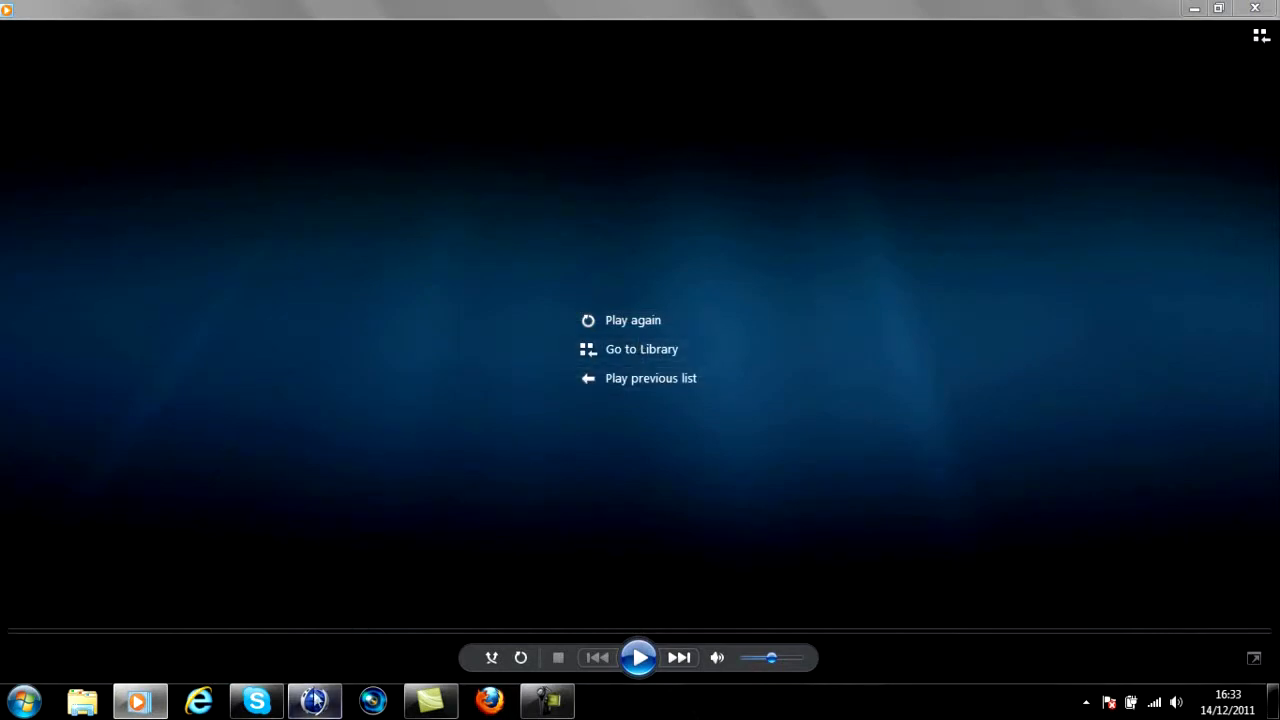
Switch to CINEMA 4D and add a MoText object that reads "Design"
left_click(314, 700)
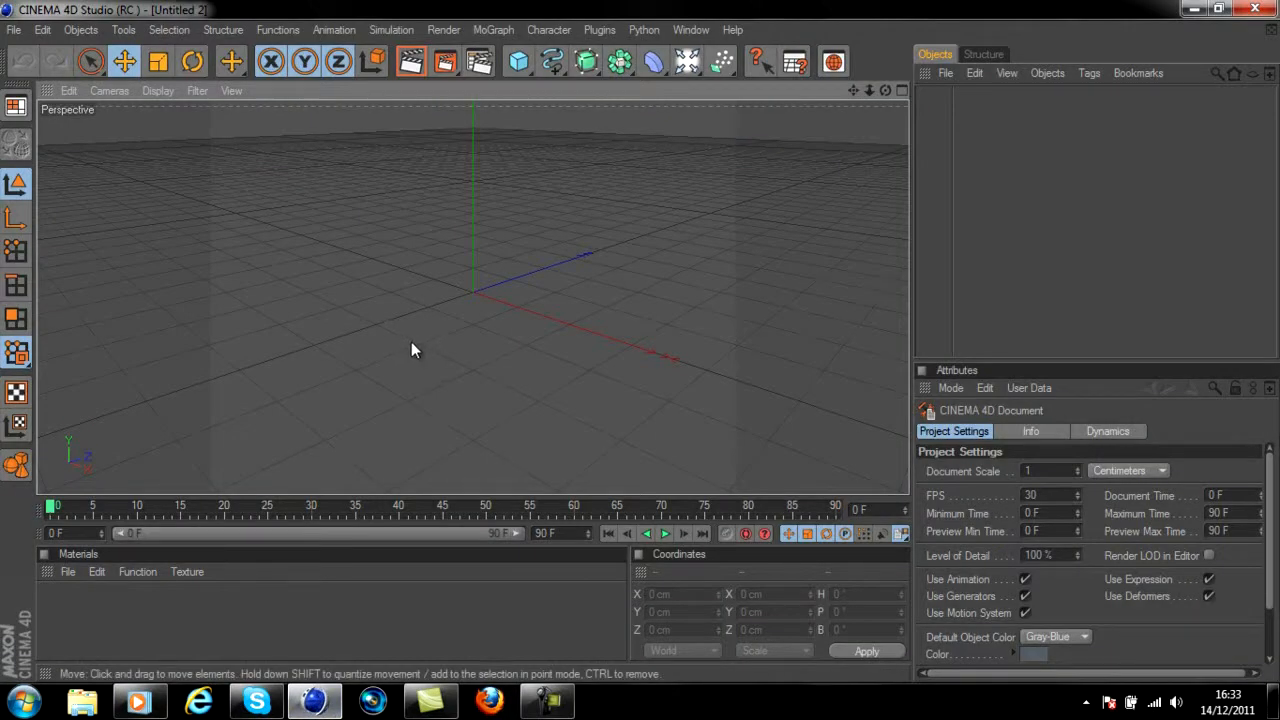
left_click(493, 30)
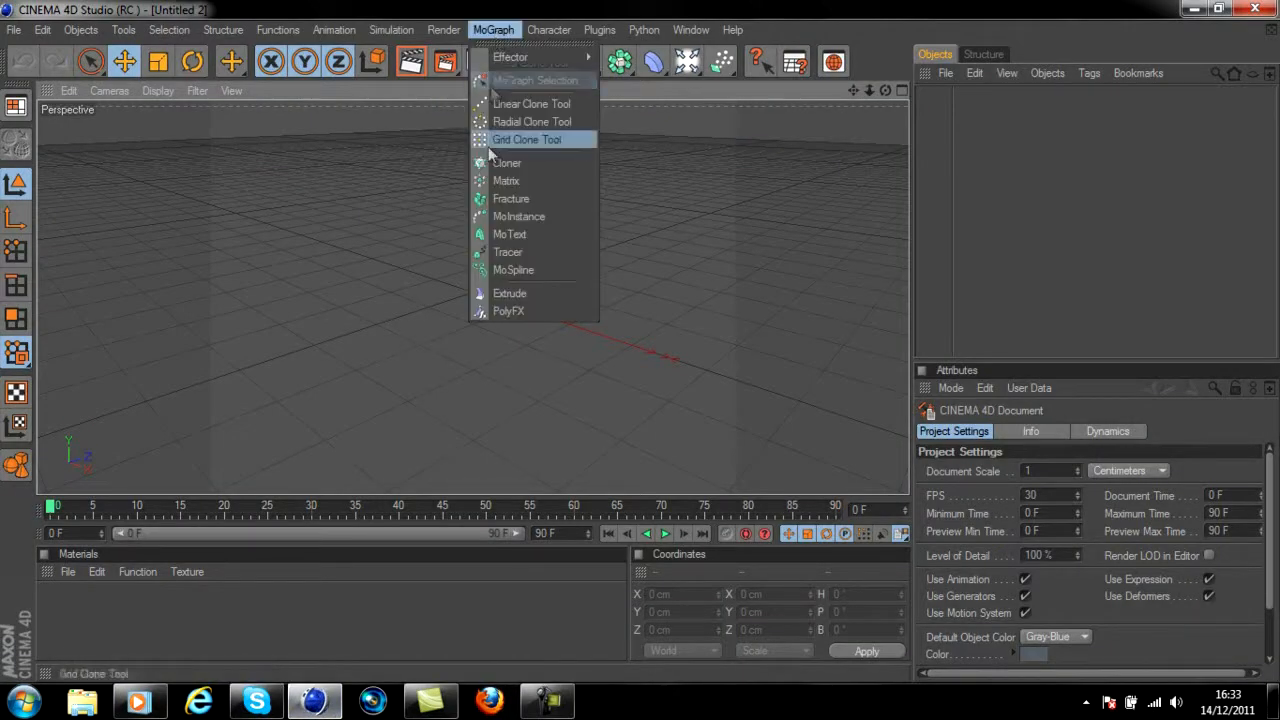
left_click(509, 234)
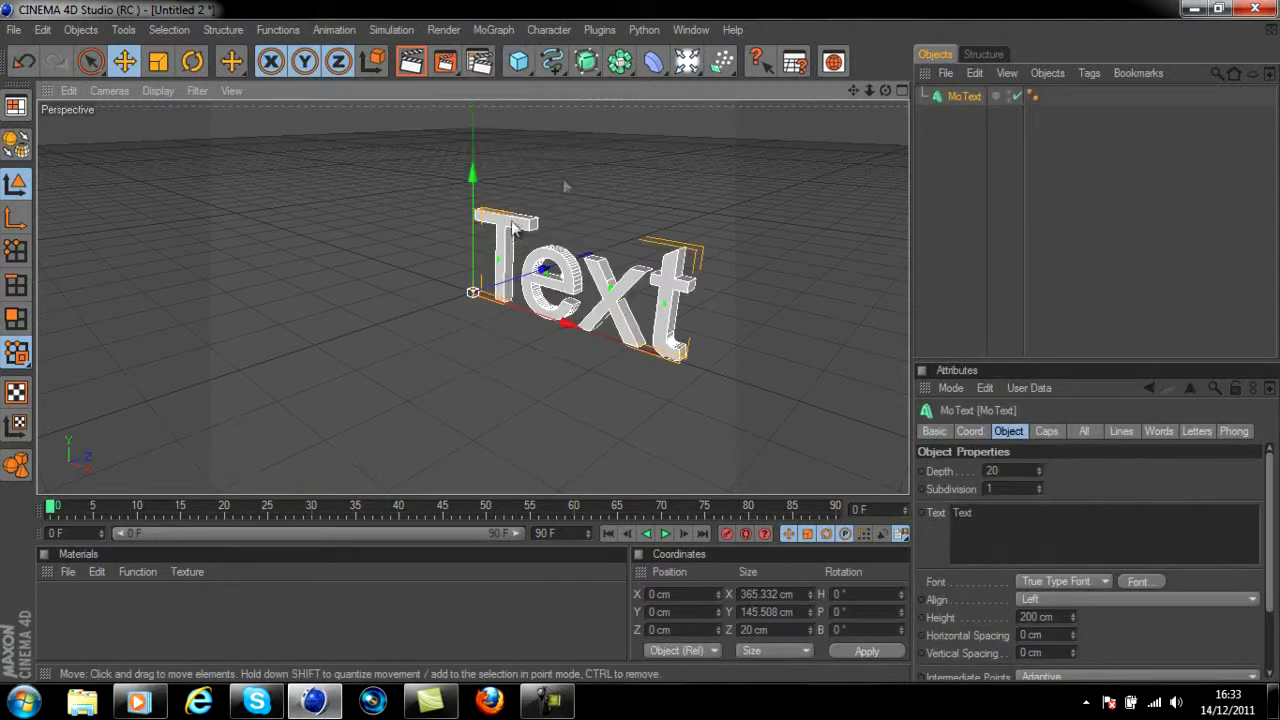
left_click(1006, 513)
type("Desgi")
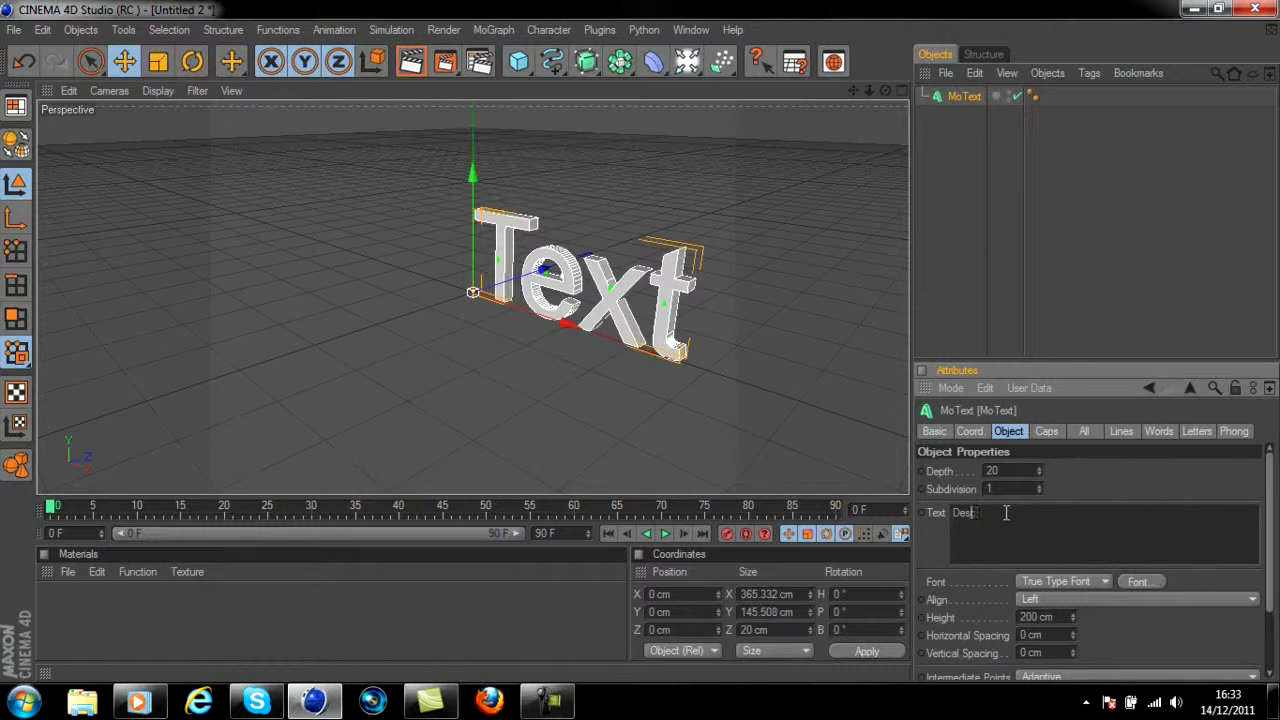
Set the MoText font to Impact and its extrusion depth to 50
left_click(1148, 584)
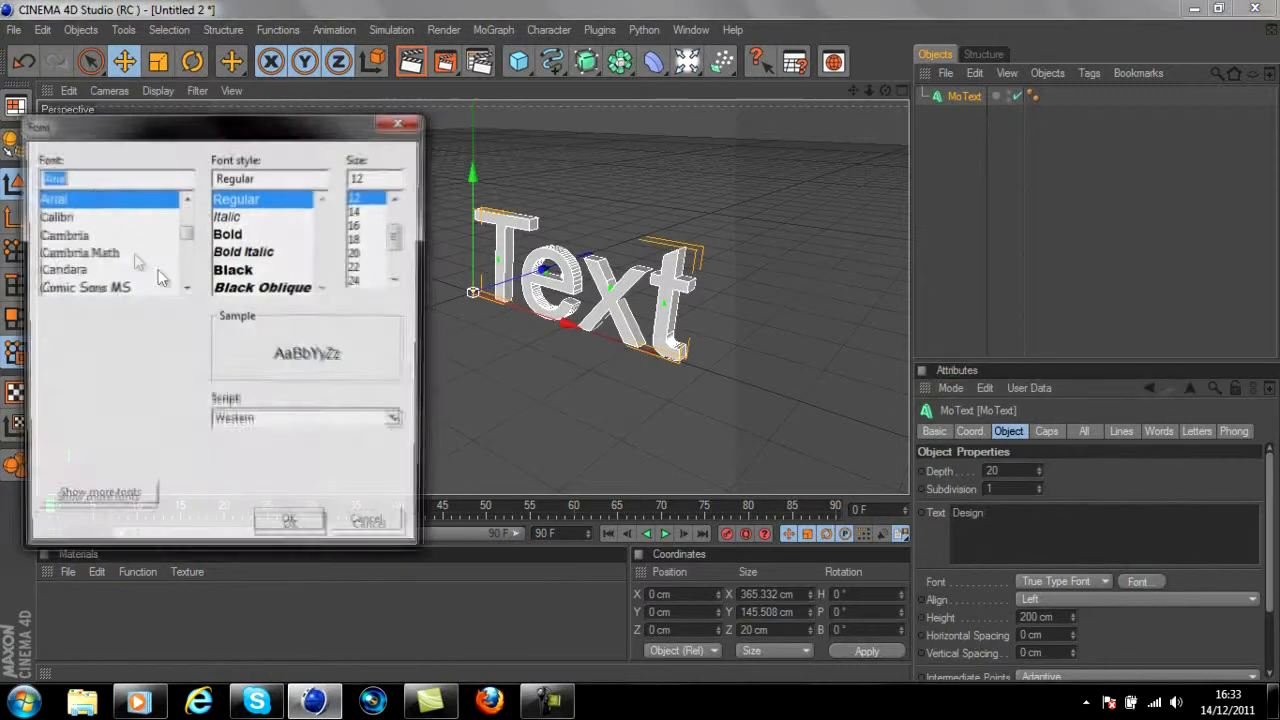
type("im")
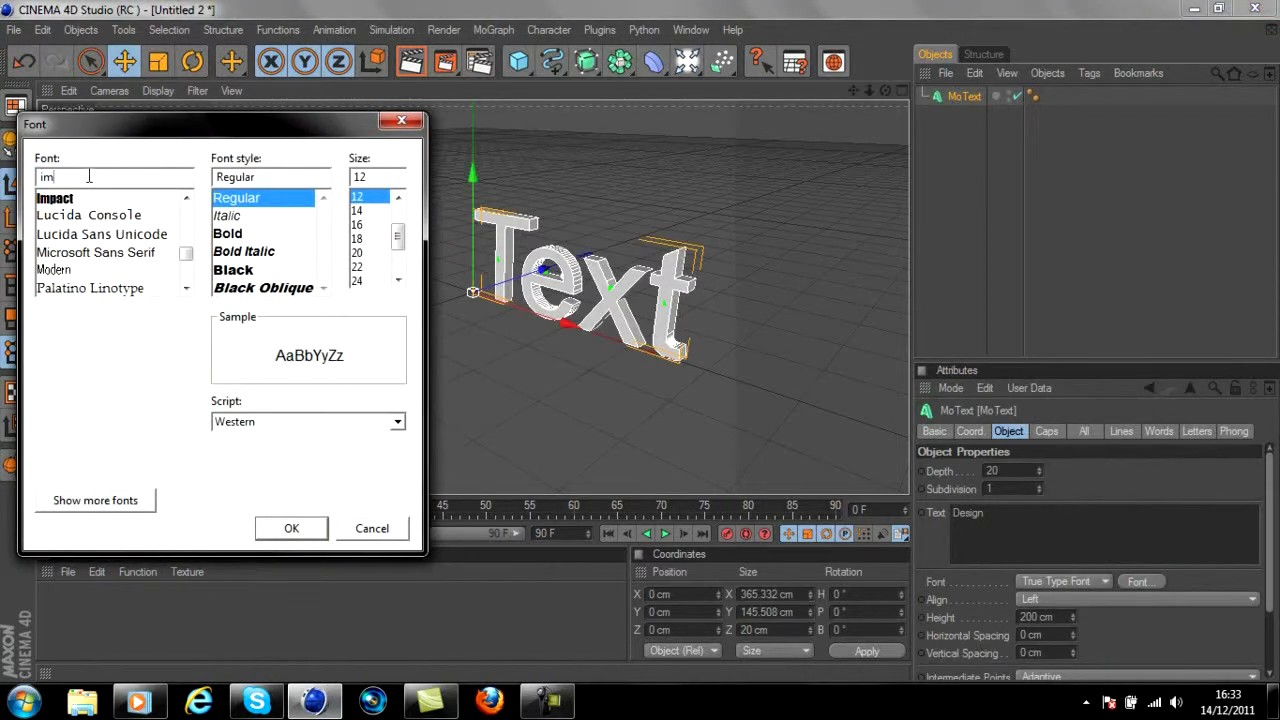
key("Return")
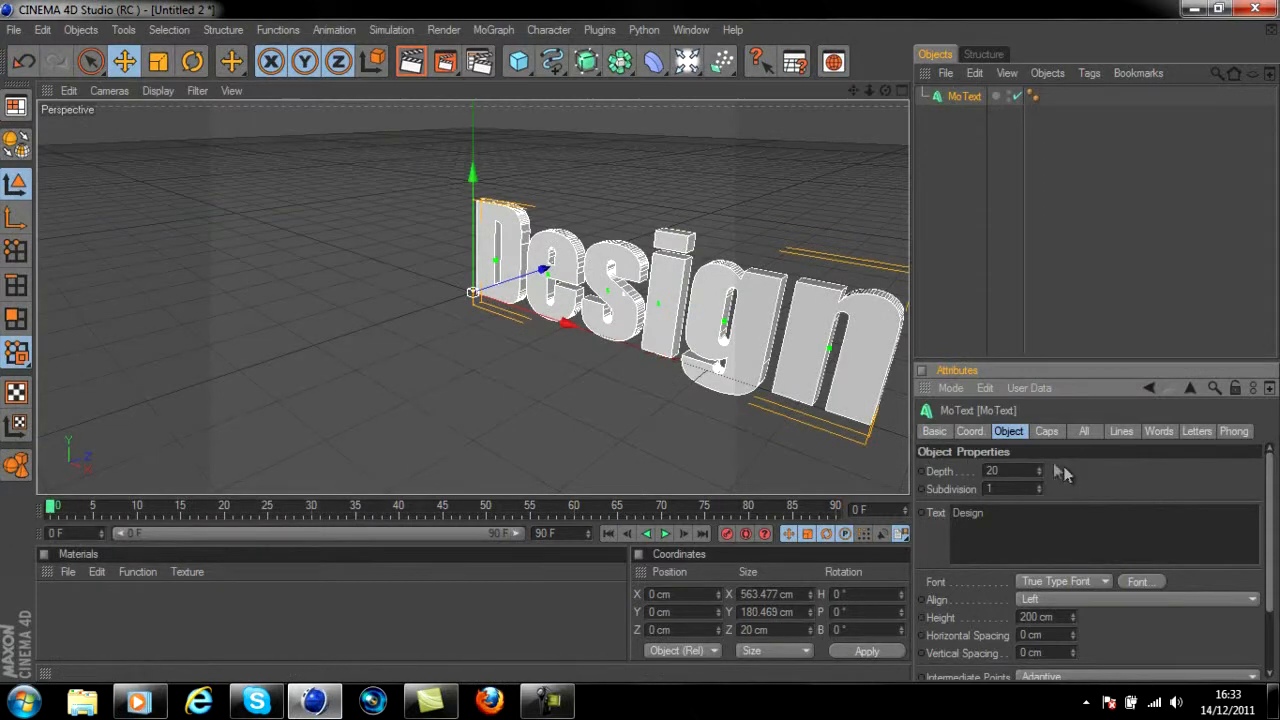
left_click_drag(1015, 471, 823, 476)
type("50")
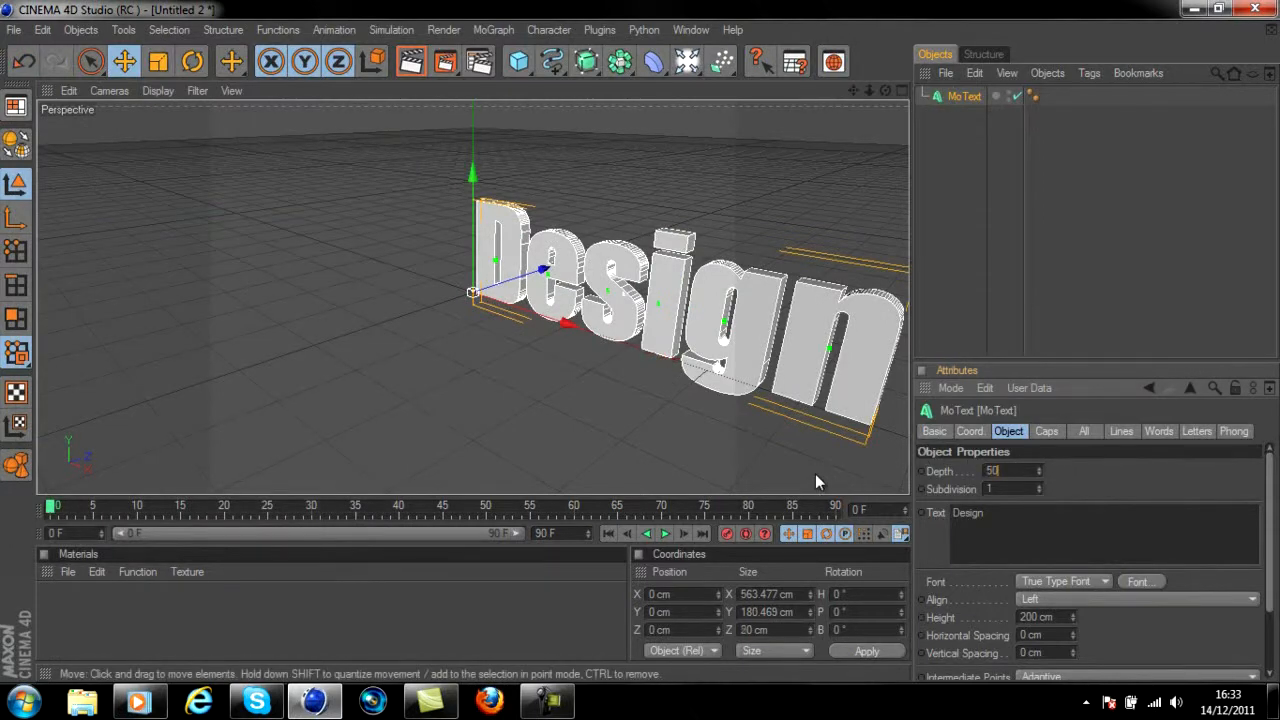
middle_click(815, 474)
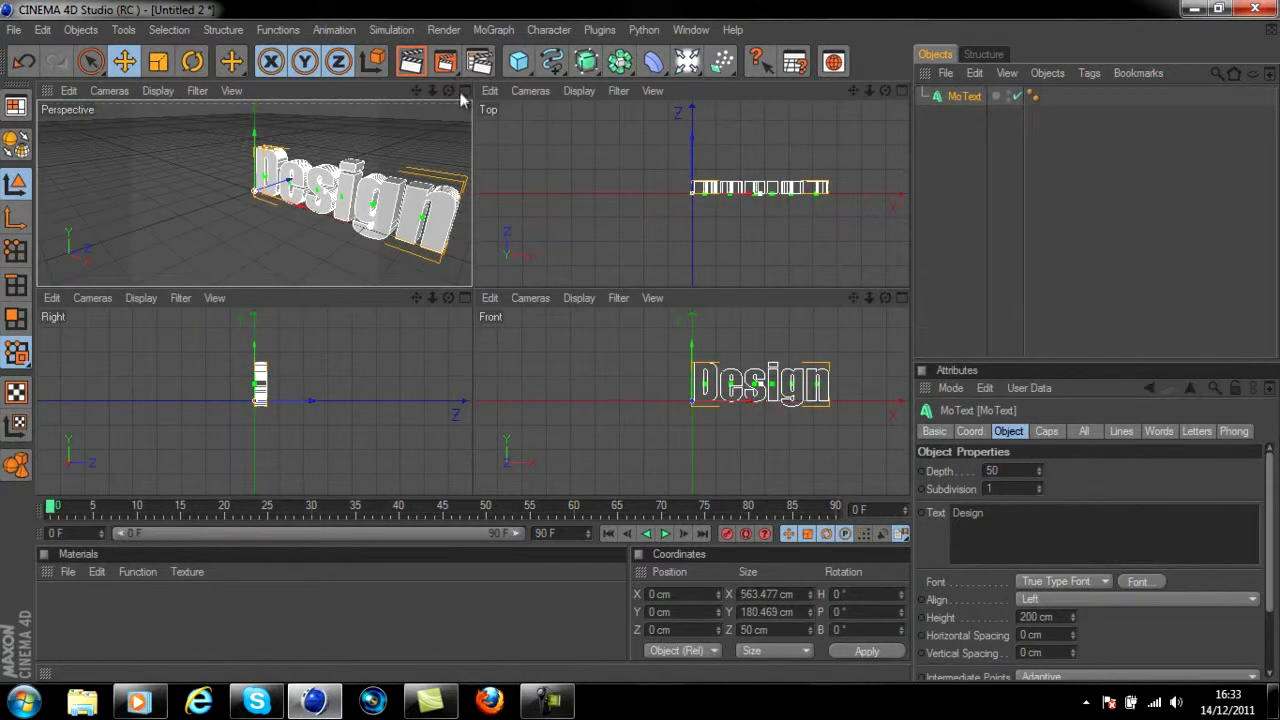
left_click(464, 91)
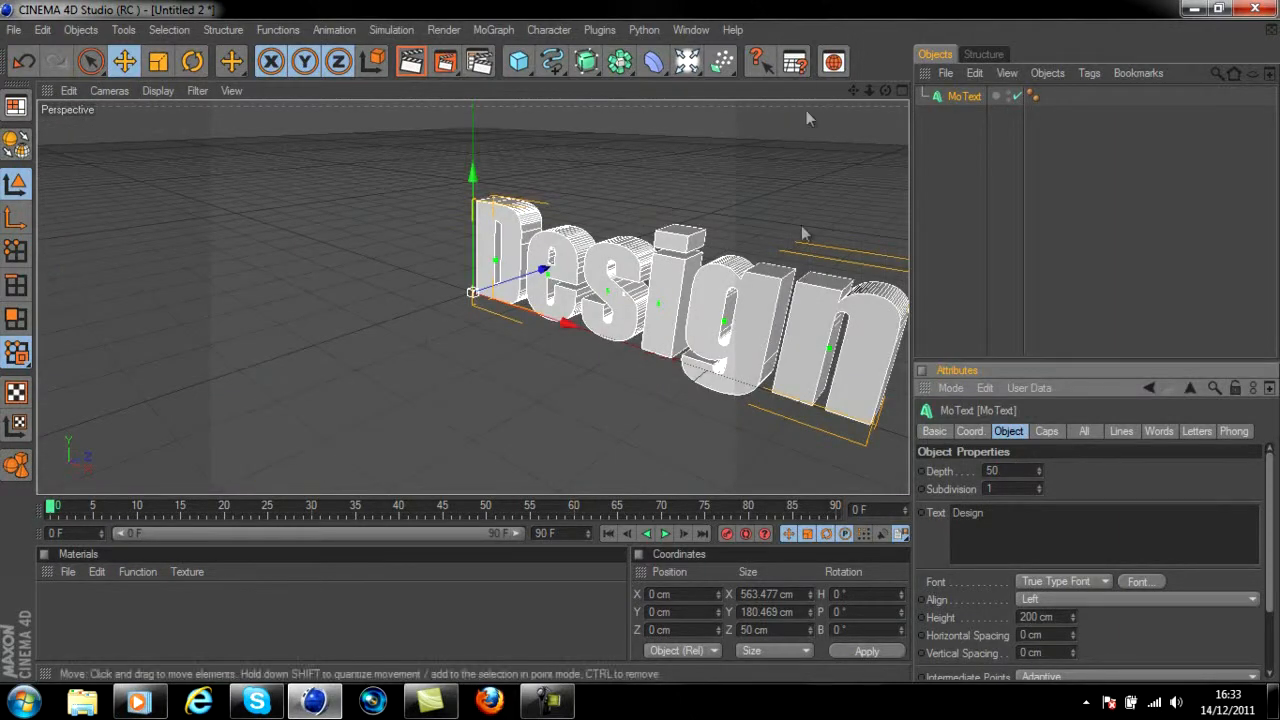
Add a Floor object beneath the text and set its X, Y and Z scale to 5
left_click_drag(885, 90, 642, 350)
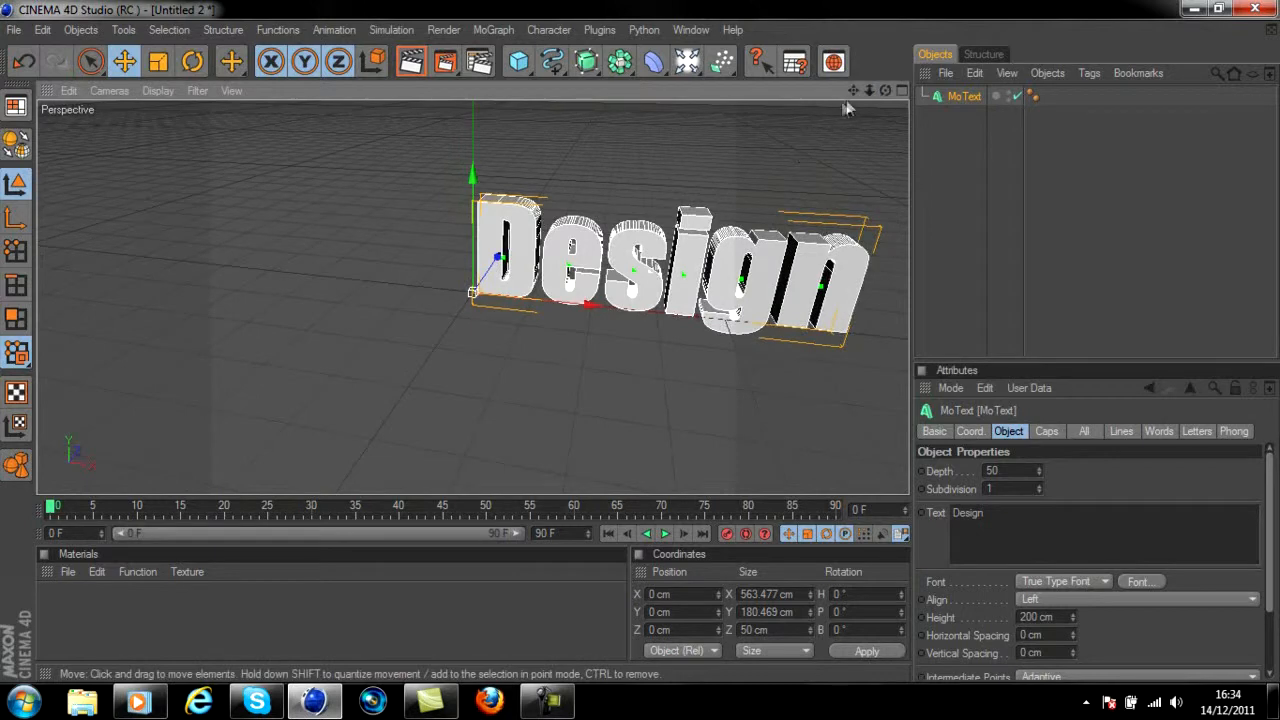
left_click_drag(853, 91, 605, 342)
left_click_drag(691, 73, 845, 210)
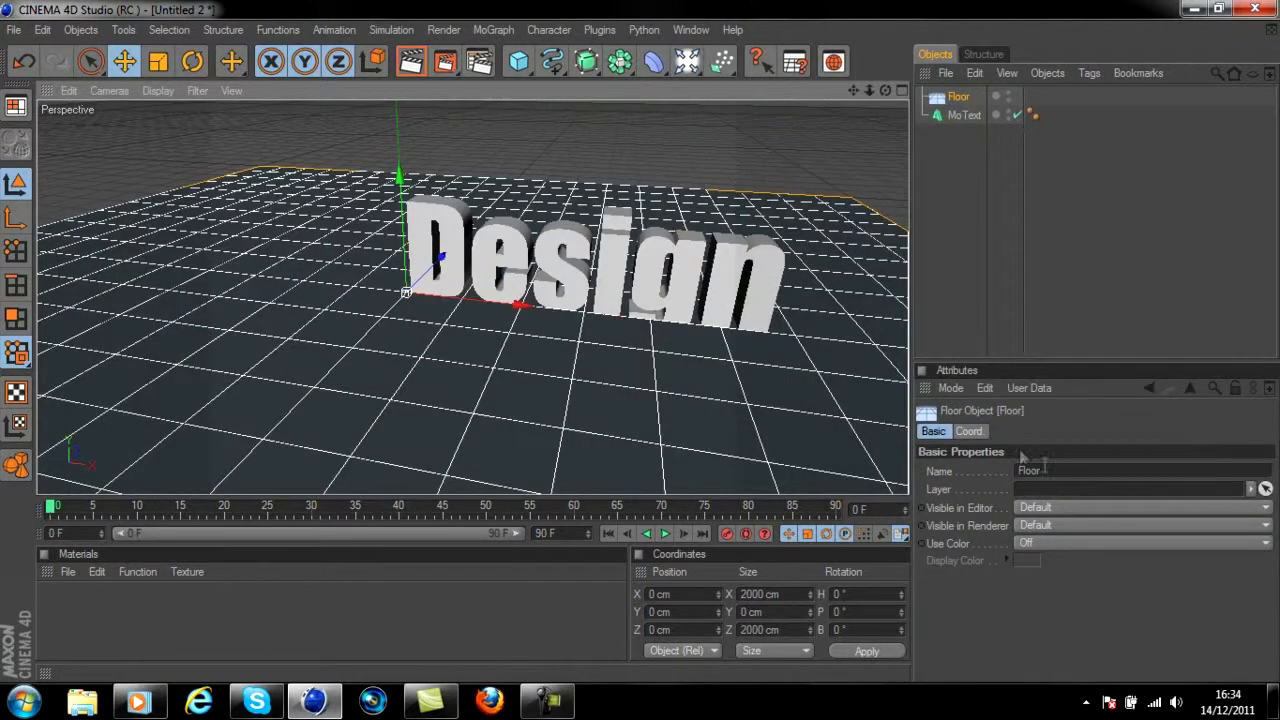
left_click_drag(886, 91, 595, 350)
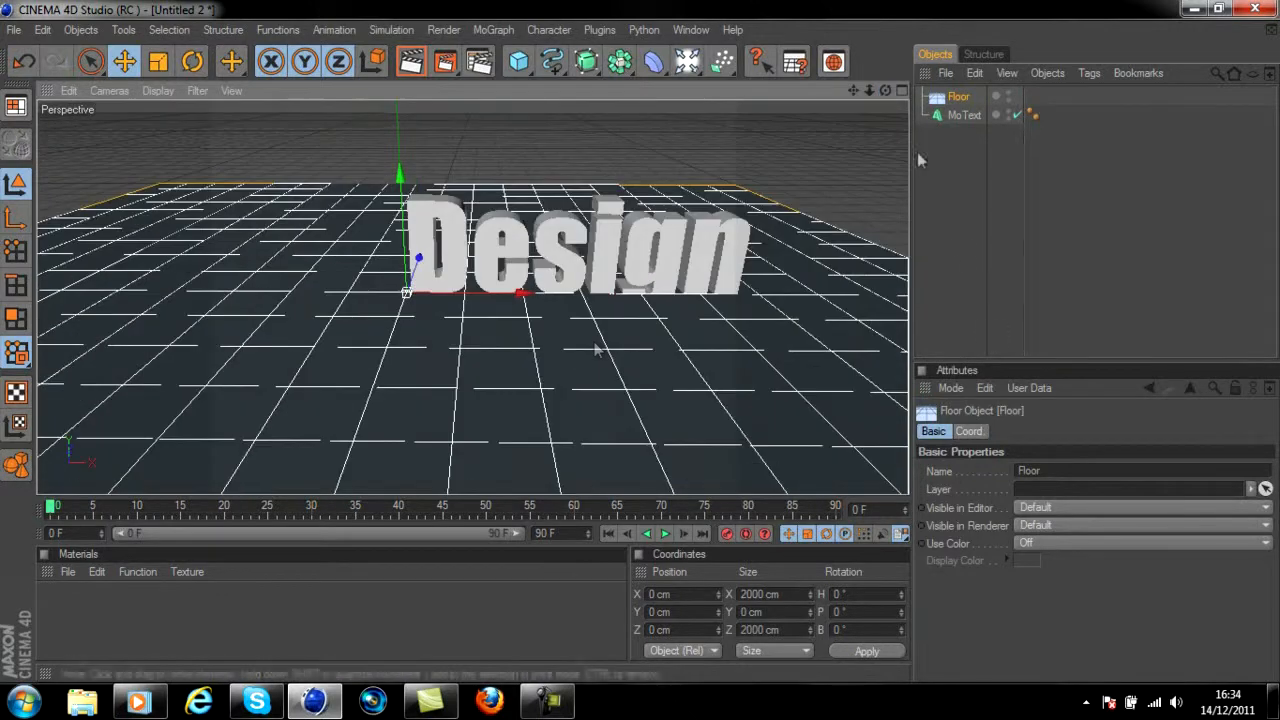
left_click(982, 432)
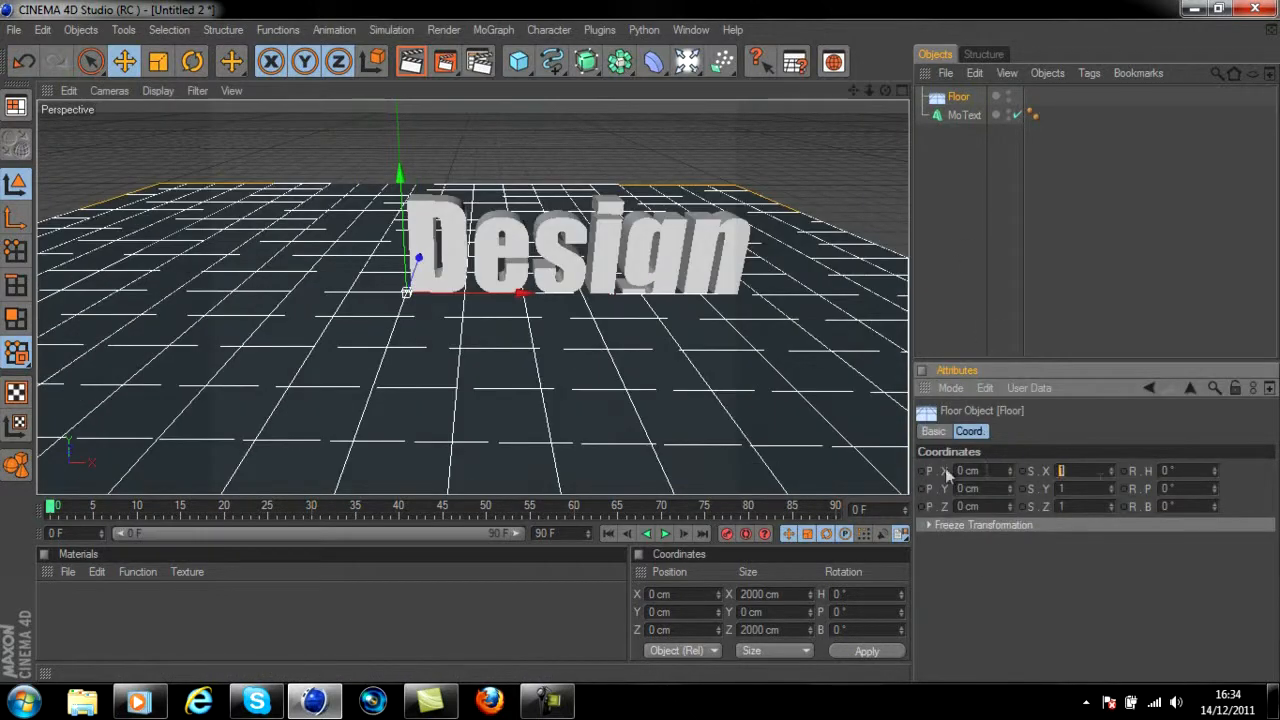
key("Tab")
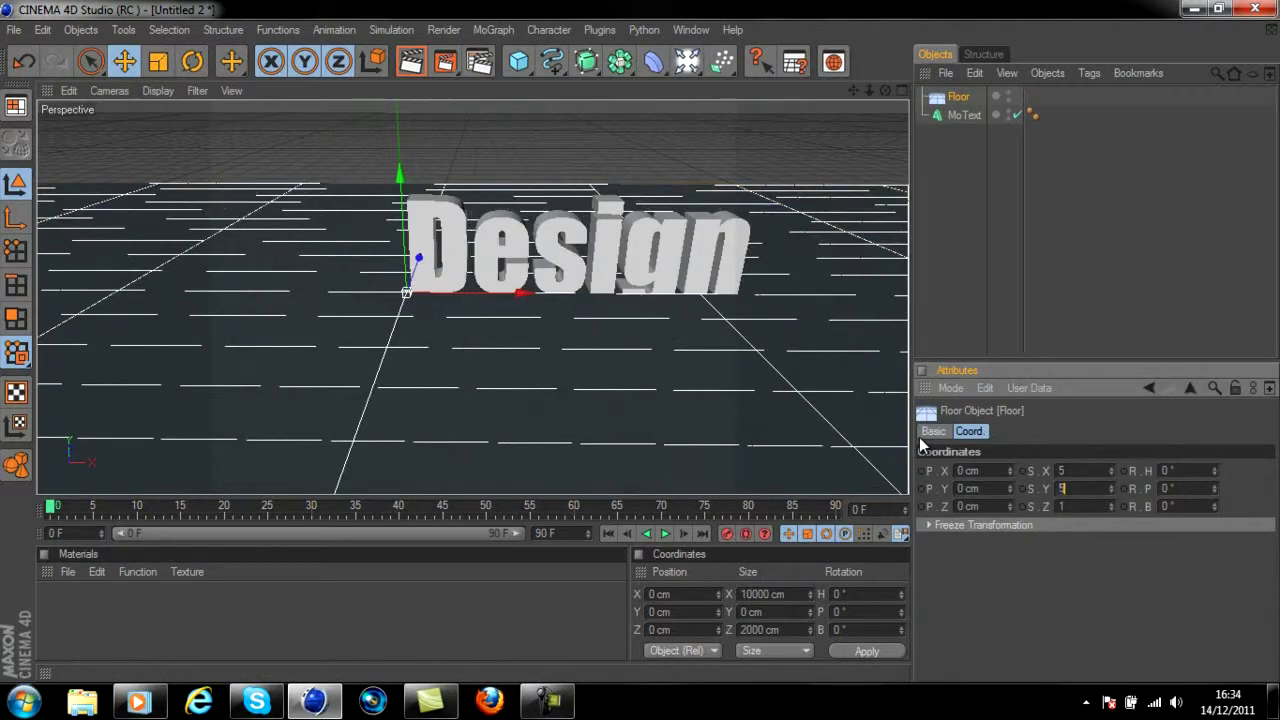
type("5")
key("Return")
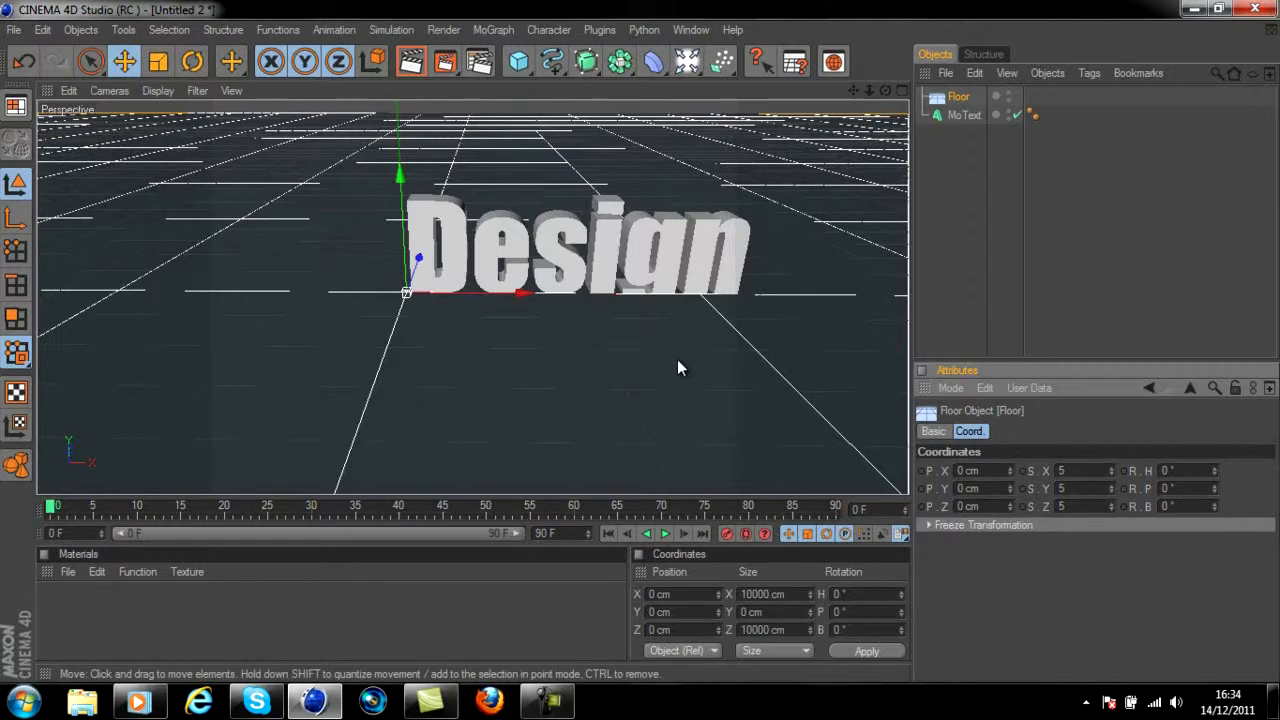
Add a cube measuring 50 cm on every side and move it above the text to about X 153 cm, Y 239 cm
left_click(519, 62)
left_click(1006, 431)
double_click(997, 470)
type("50")
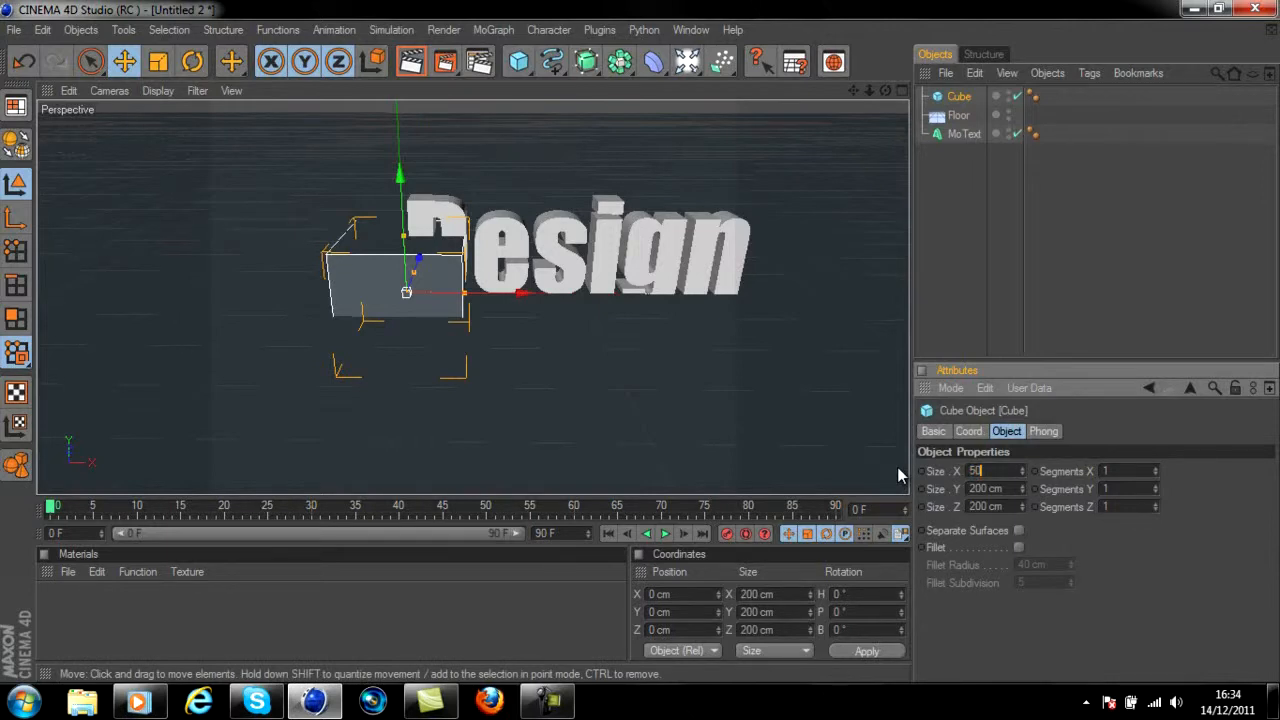
key("Tab")
type("50")
key("Tab")
type("50")
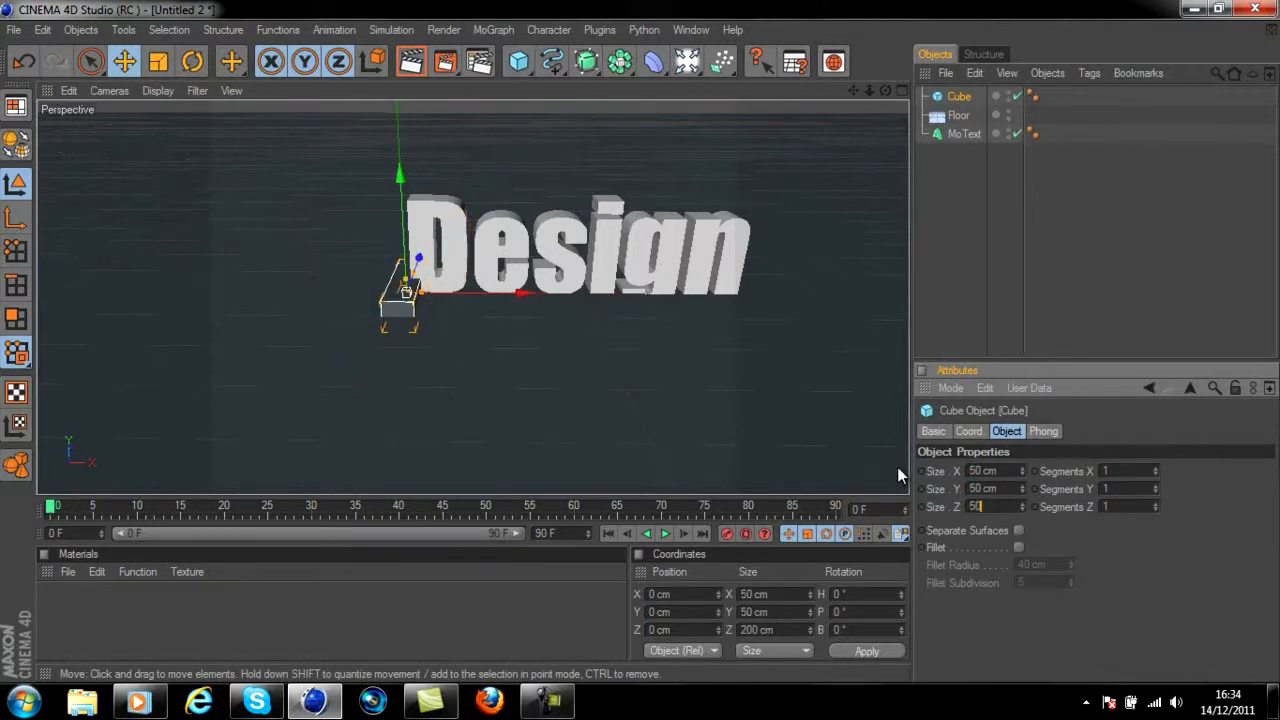
key("Return")
left_click_drag(405, 236, 555, 150)
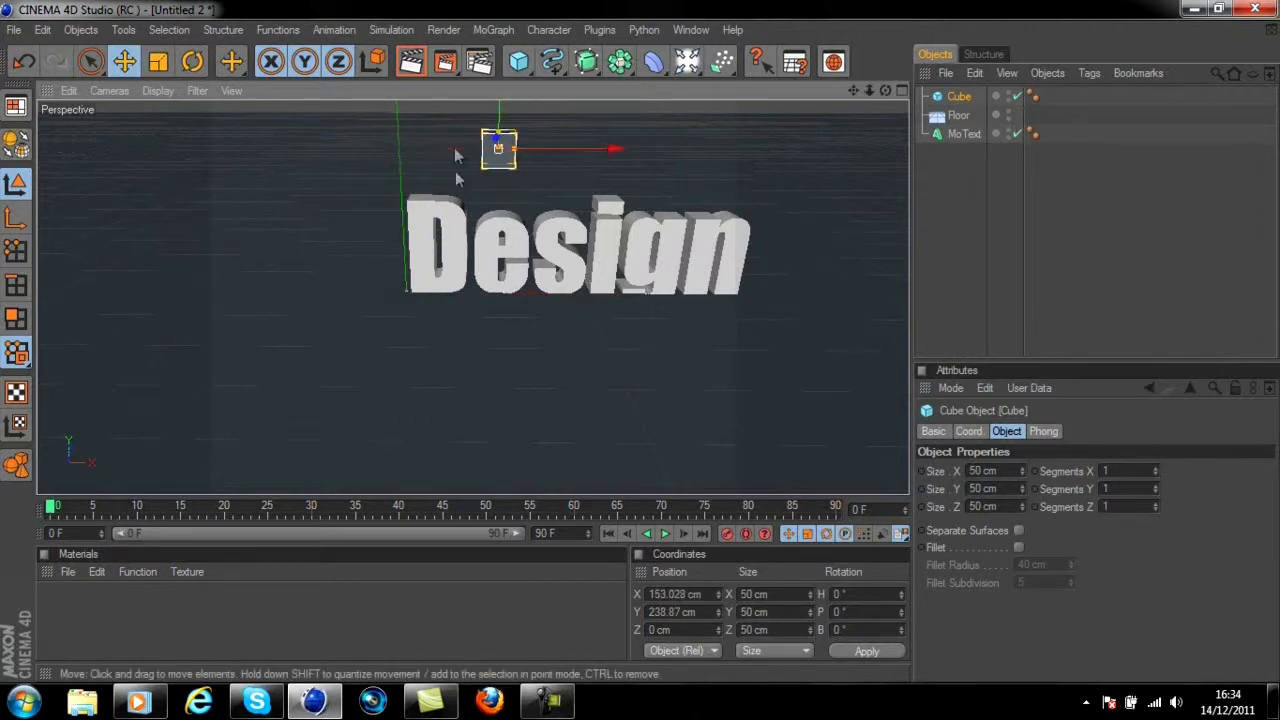
Add a MoGraph Cloner object and make the cube its child
scroll(462, 156, "down", 2)
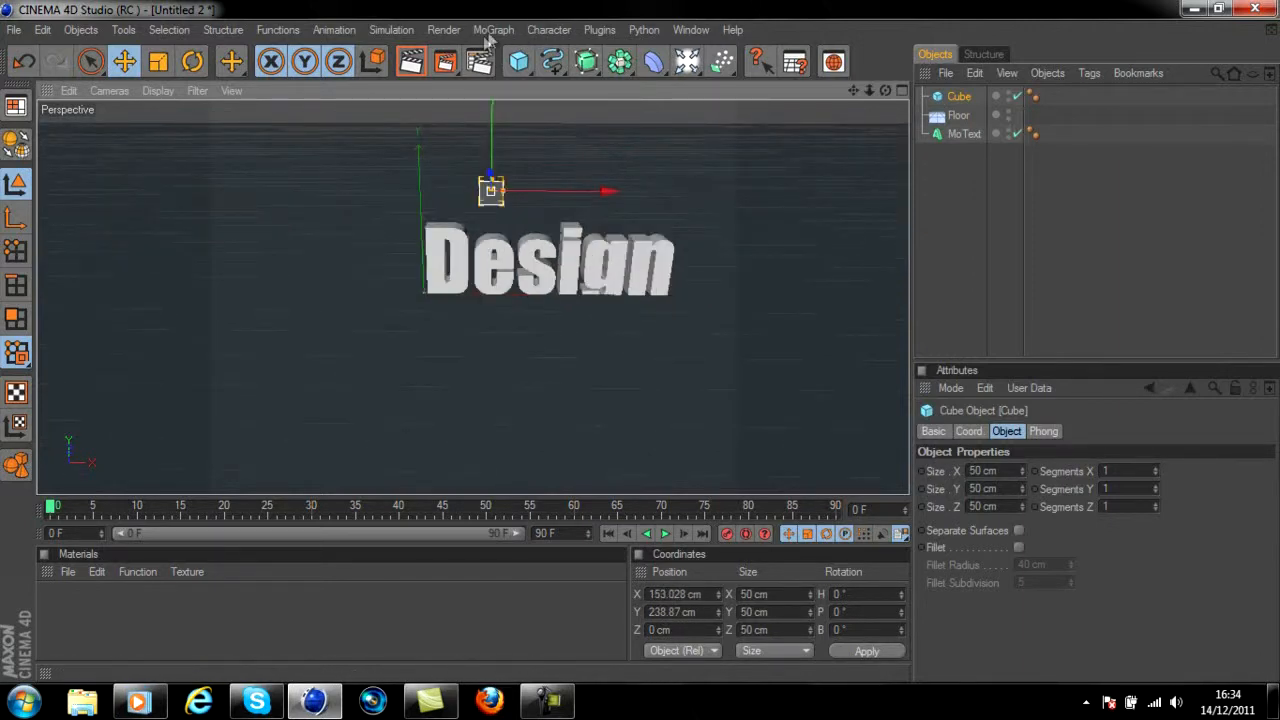
left_click(492, 30)
left_click(517, 163)
left_click_drag(965, 120, 971, 98)
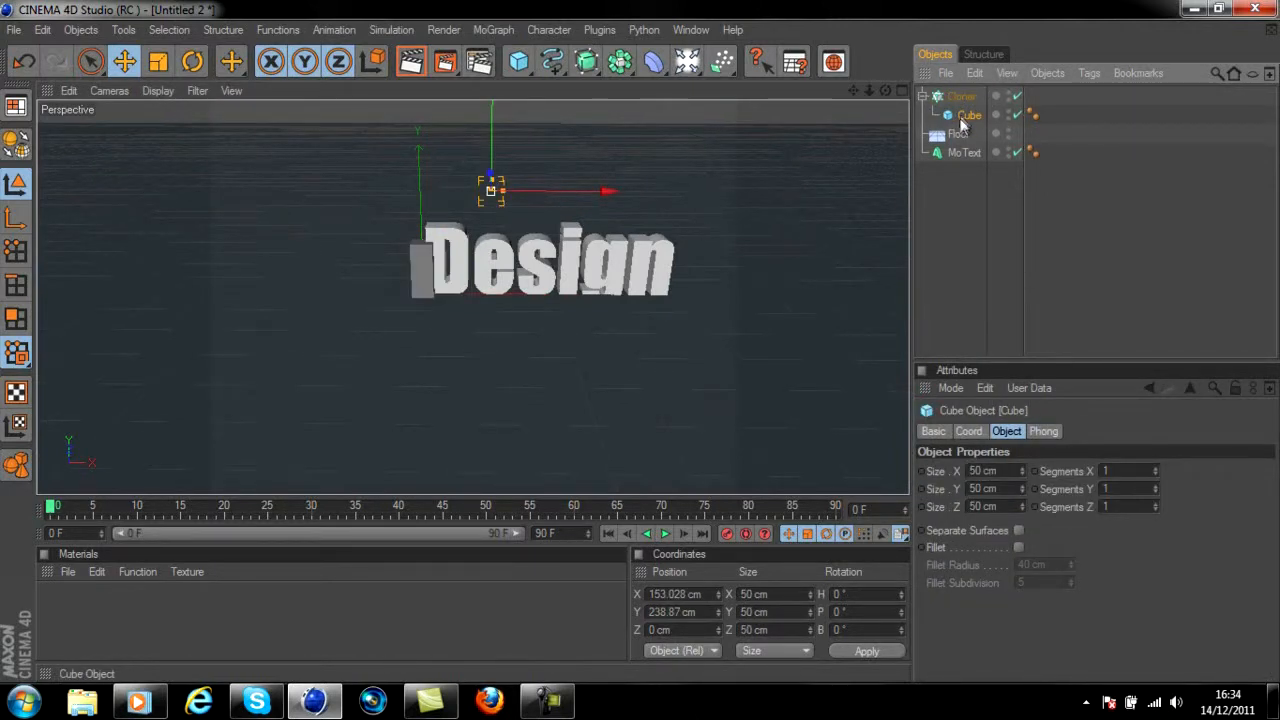
Set the Cloner's count to 1 and move it above the text to about X 210 cm, Y 258 cm
left_click(962, 96)
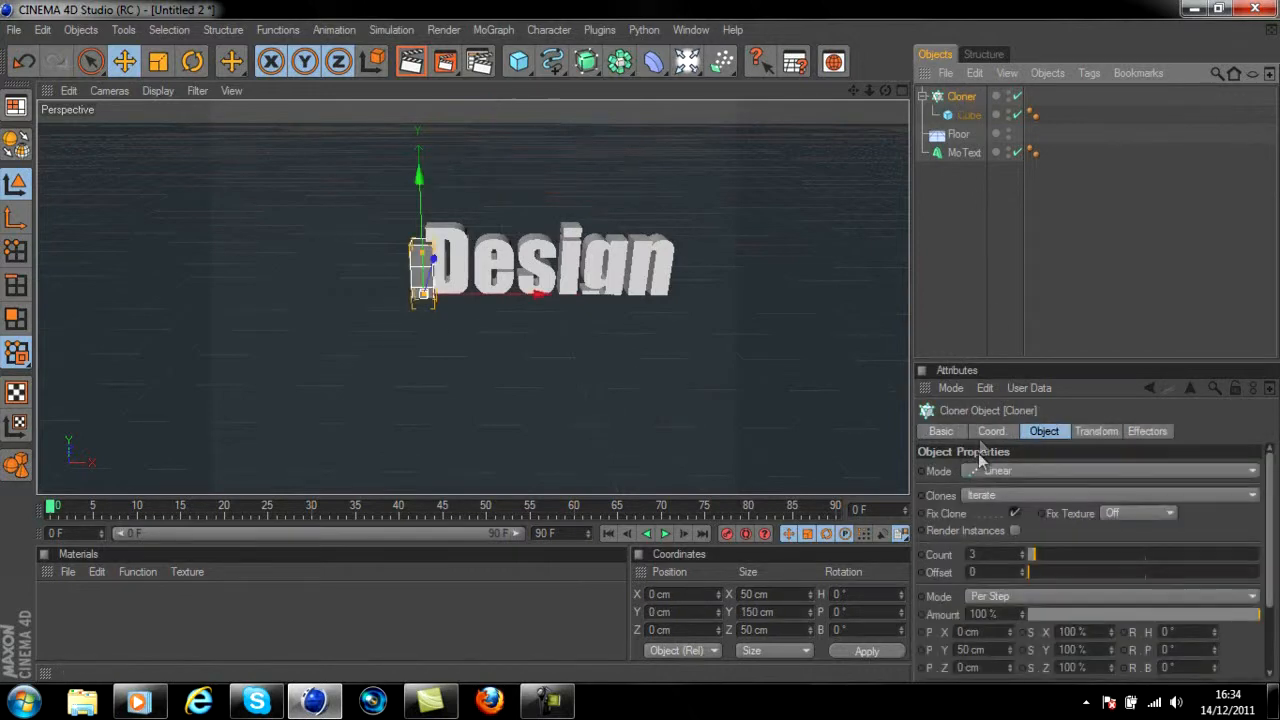
left_click(993, 554)
key("Return")
left_click_drag(428, 262, 424, 158)
left_click_drag(481, 189, 686, 346)
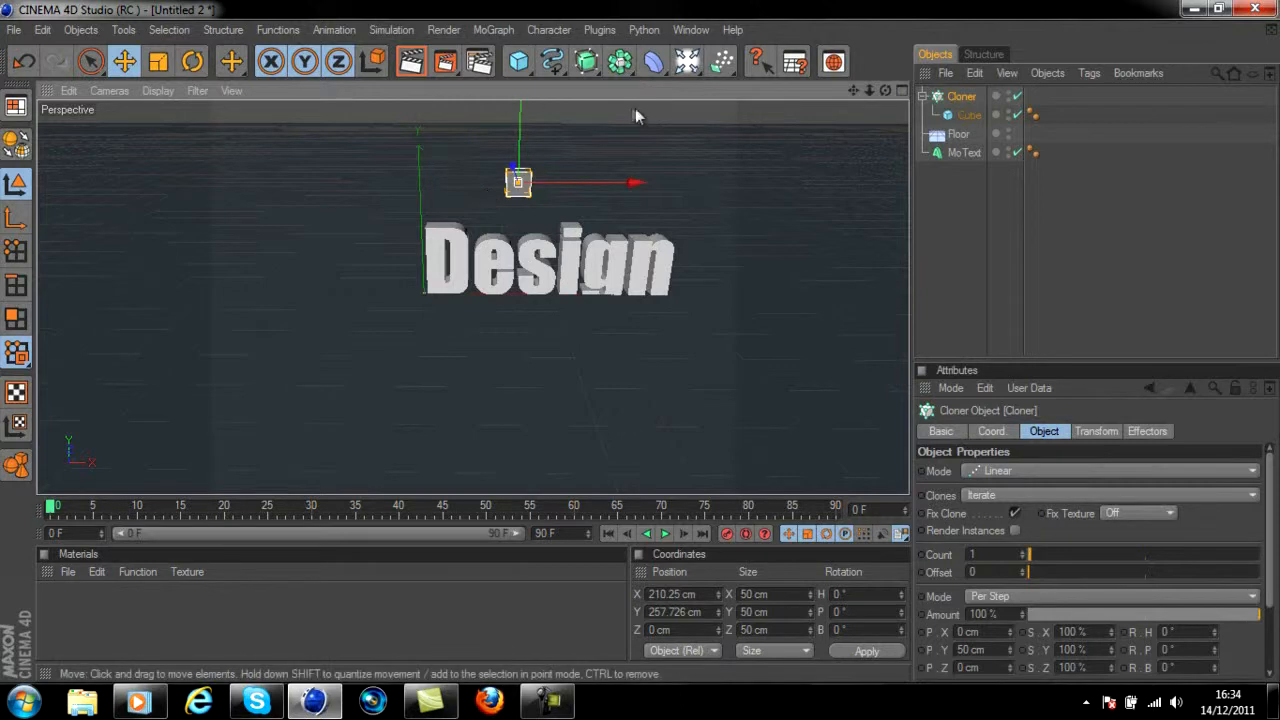
Add a particle Emitter and make the Cloner its child
left_click(717, 64)
left_click(752, 80)
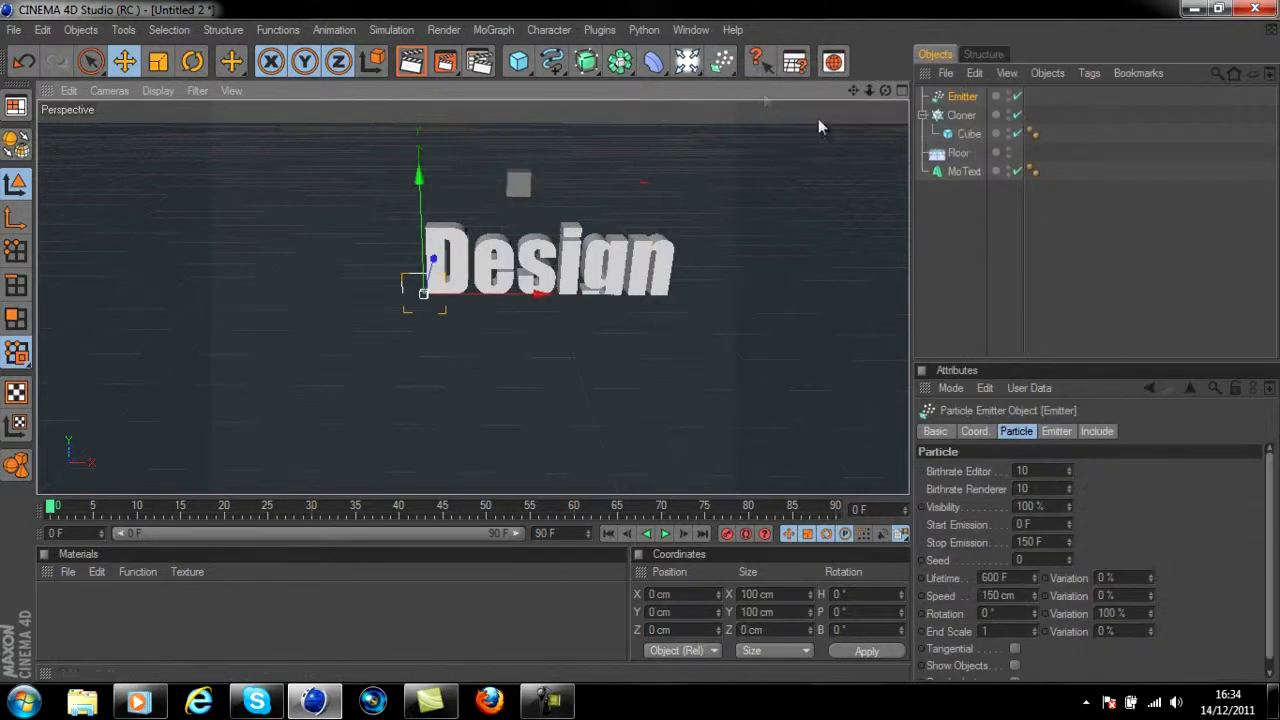
mouse_move(950, 114)
left_mouse_down()
mouse_move(965, 115)
mouse_move(966, 95)
left_mouse_up()
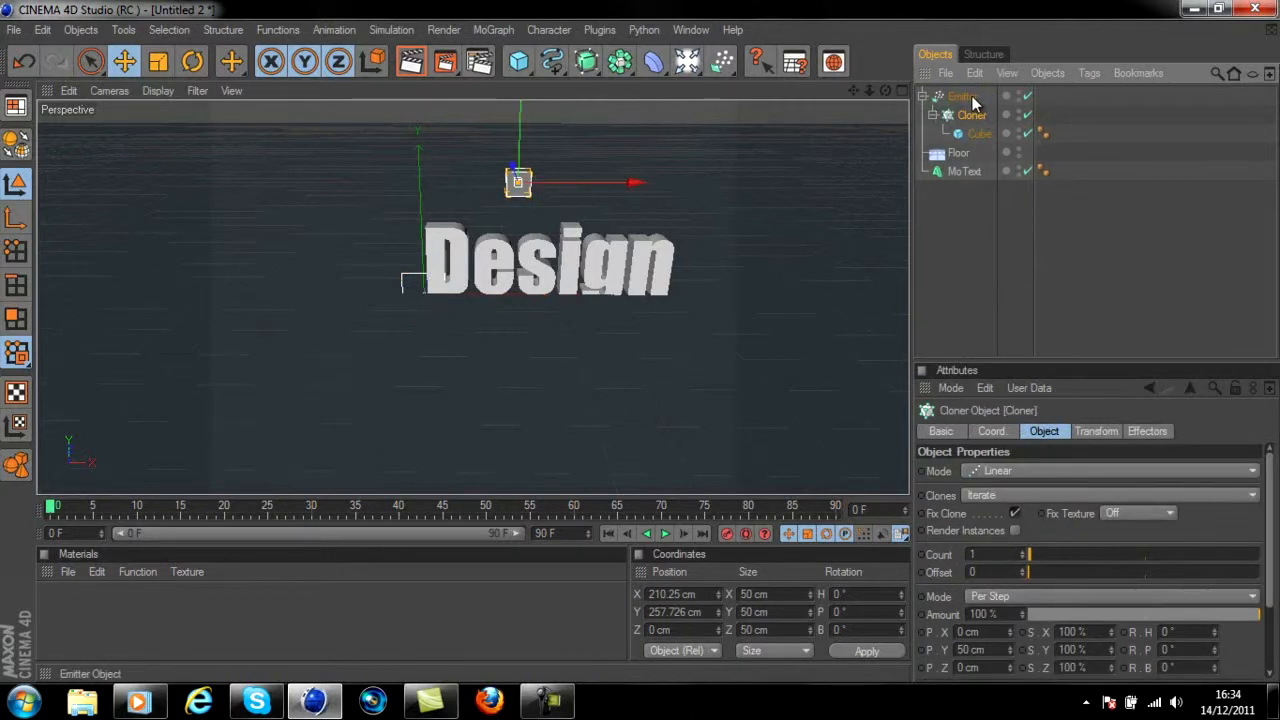
Move the Emitter high above the text to about X 83 cm, Y 415 cm
left_click(972, 96)
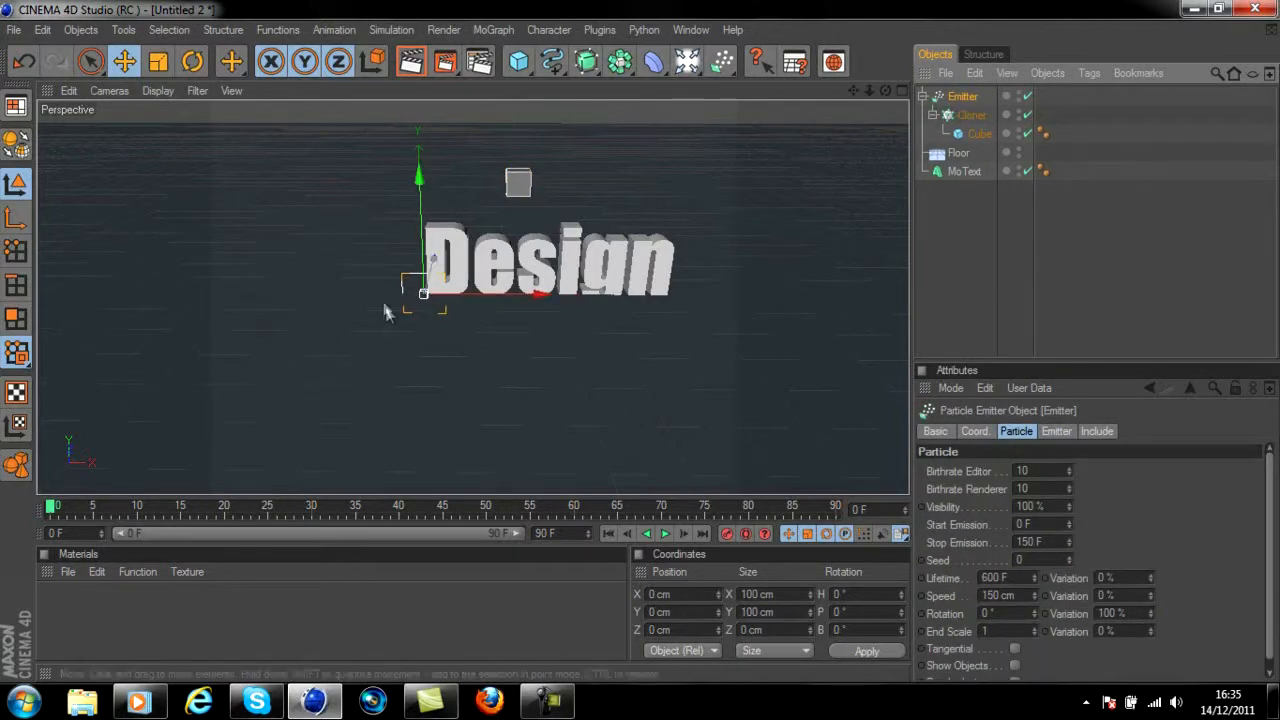
left_click_drag(419, 178, 416, 2)
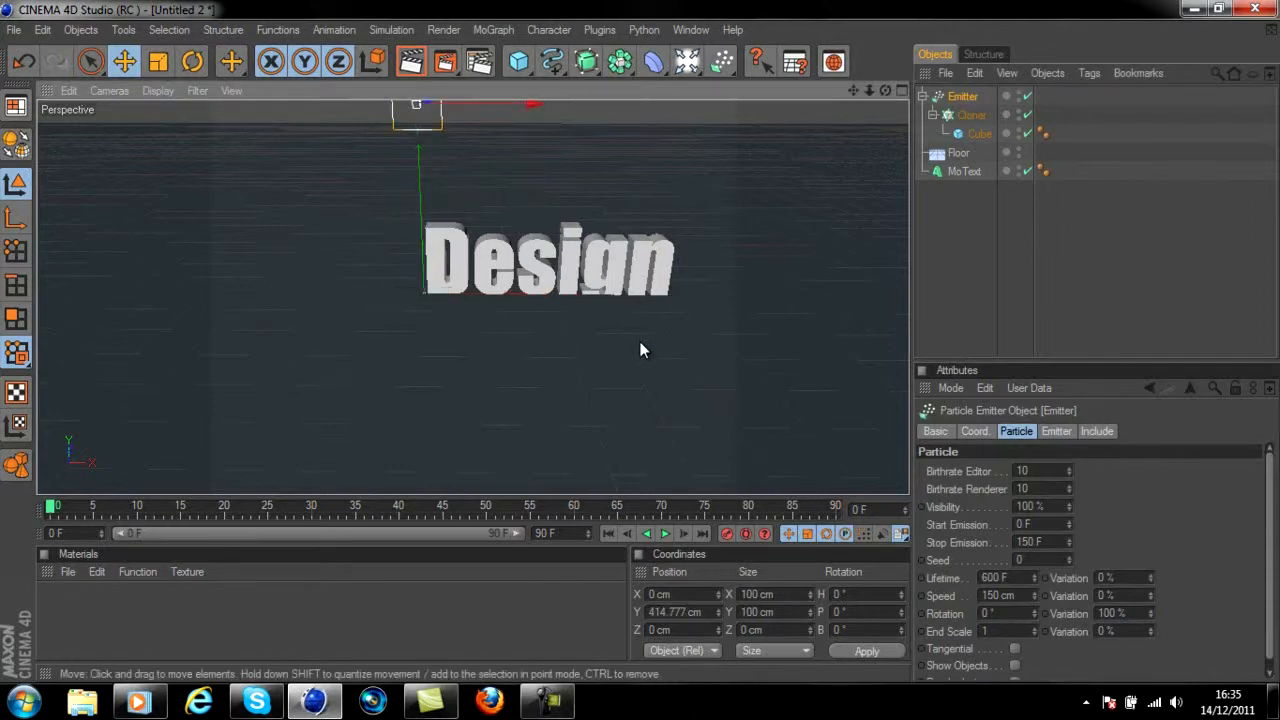
scroll(437, 257, "down", 3)
left_click_drag(490, 161, 494, 161)
left_click_drag(649, 350, 675, 350)
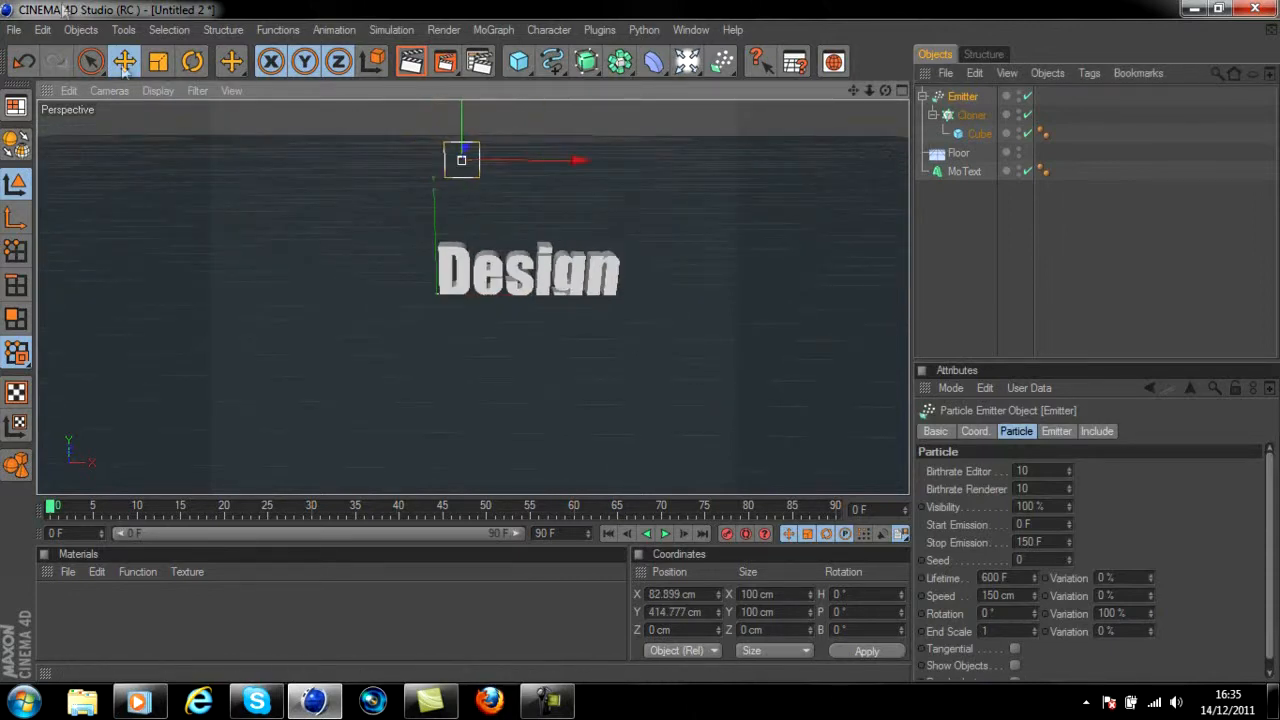
Rotate the Emitter to aim down at the text, at about H -90°, P -75°, B -90°
left_click(203, 62)
left_click_drag(459, 203, 460, 118)
left_click_drag(527, 183, 531, 166)
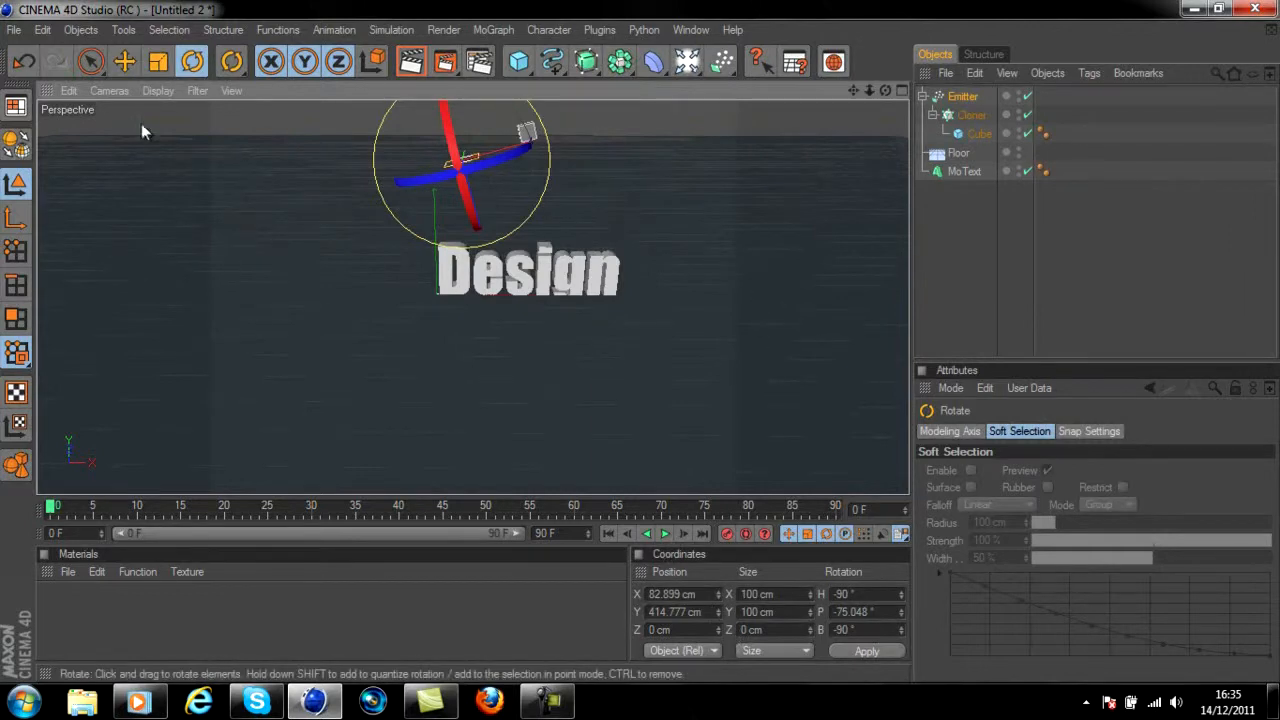
Set the Emitter's X-Size and Y-Size to 300 cm
left_click(126, 63)
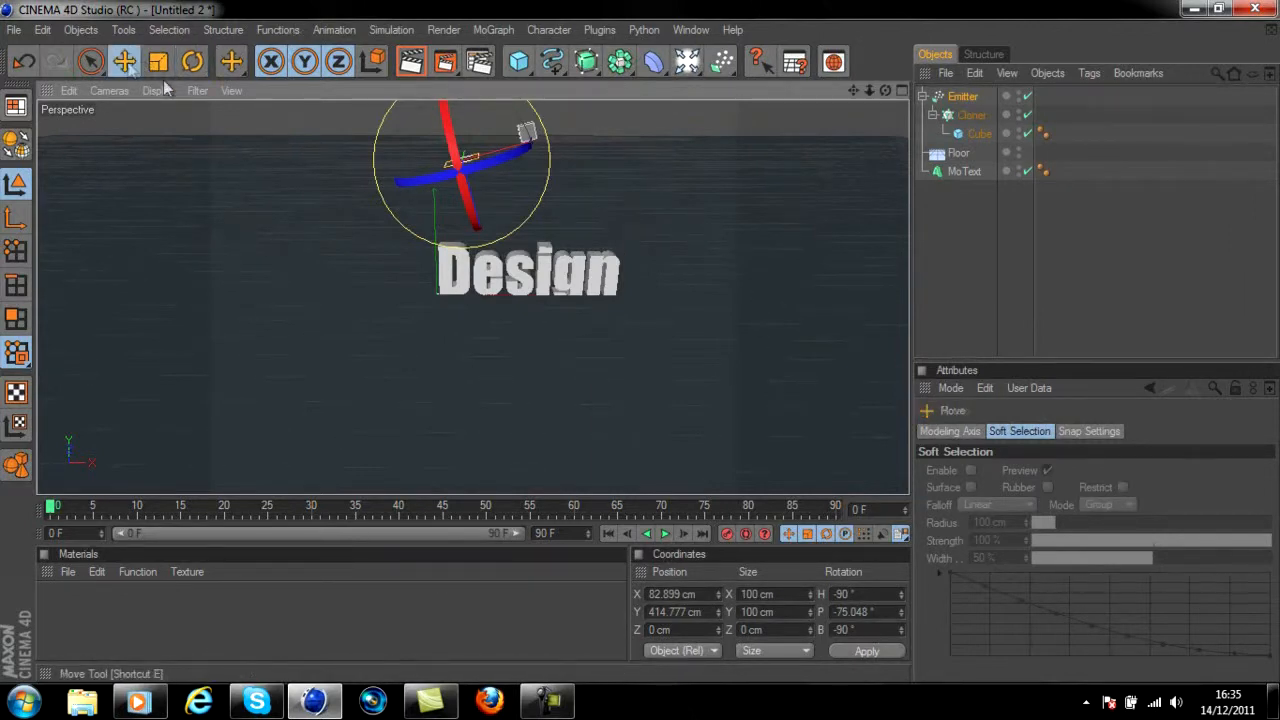
left_click(947, 101)
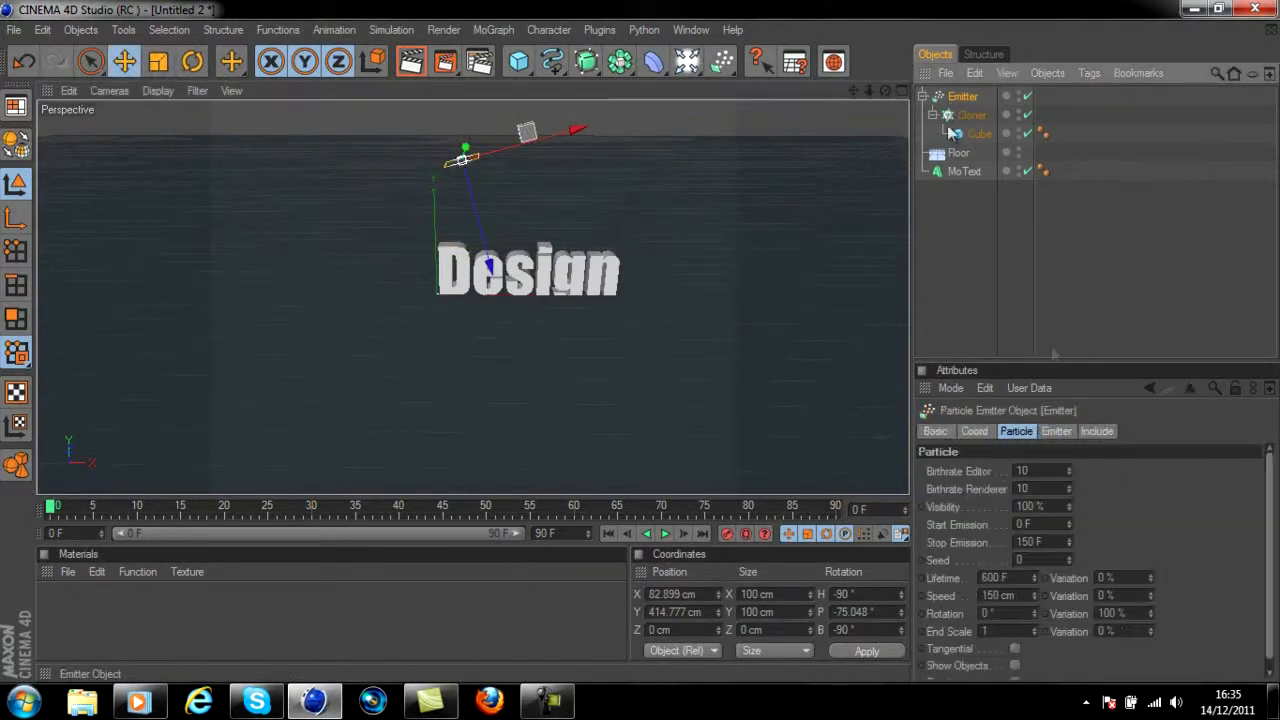
left_click(974, 432)
left_click(1057, 432)
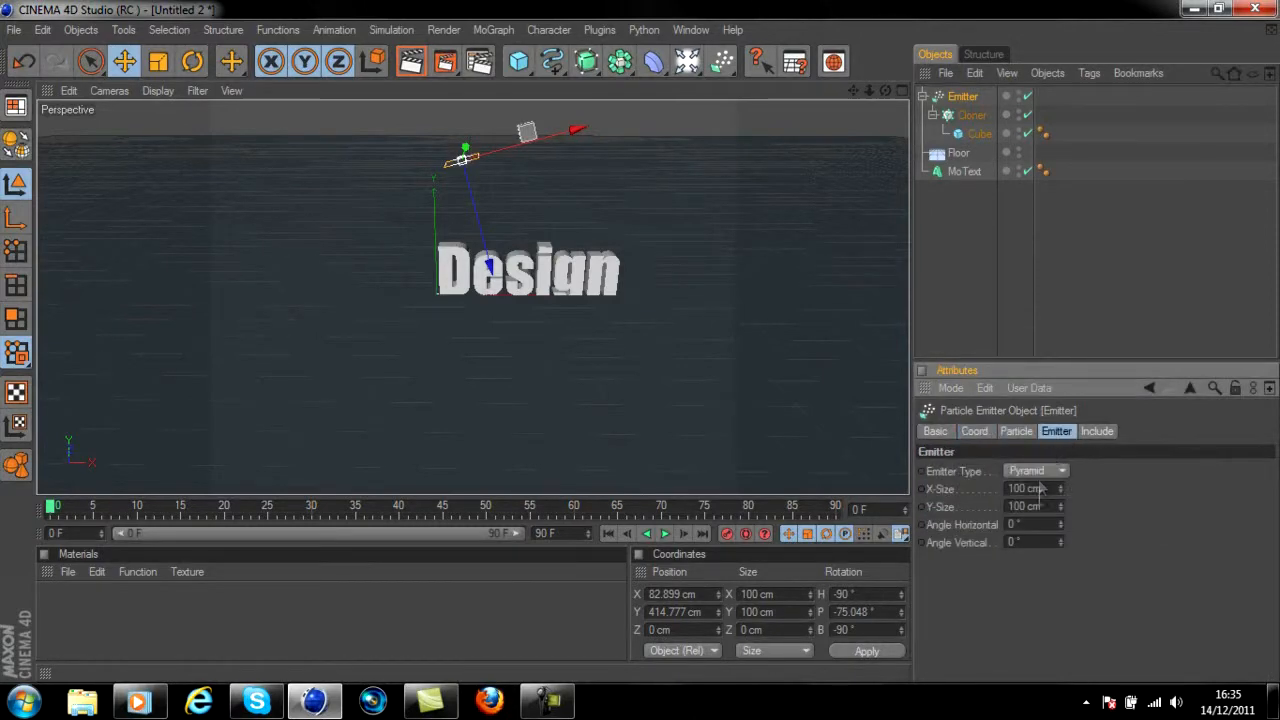
left_click(1036, 489)
type("300")
key("Tab")
type("300")
key("Return")
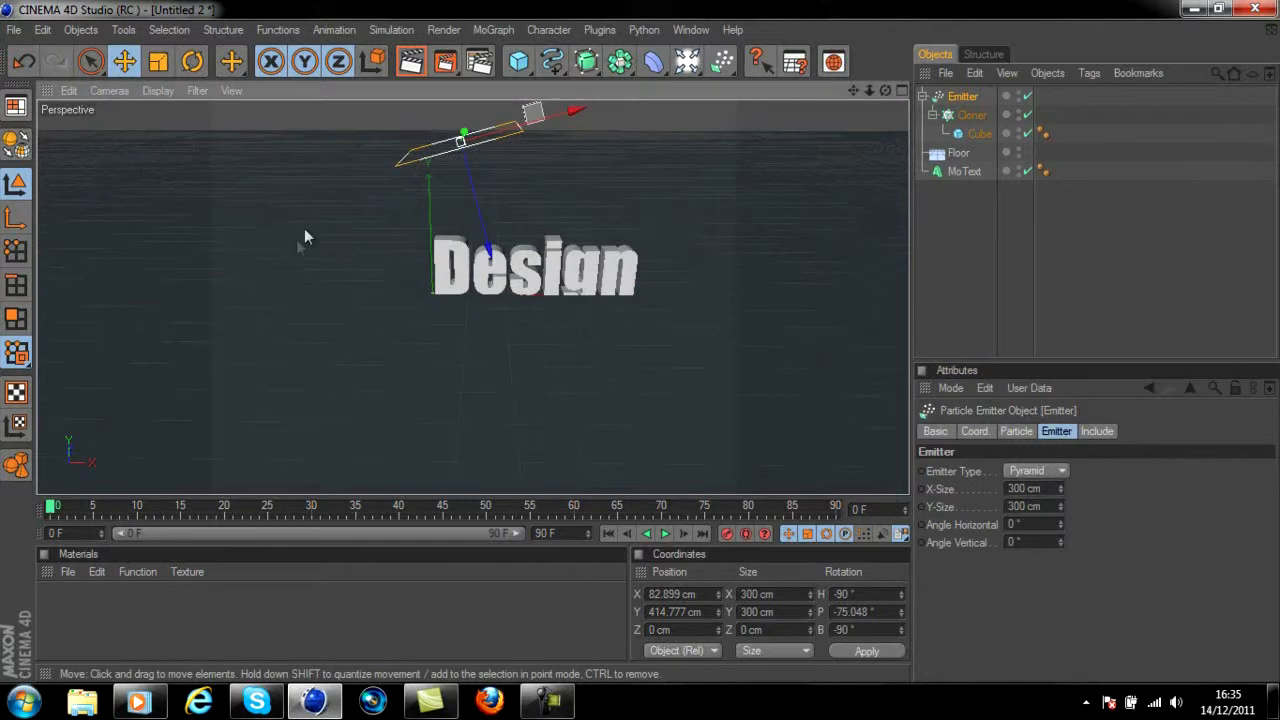
Move the Emitter over the text to about X 188 cm, Y 443 cm and play the animation
left_click_drag(523, 171, 585, 473)
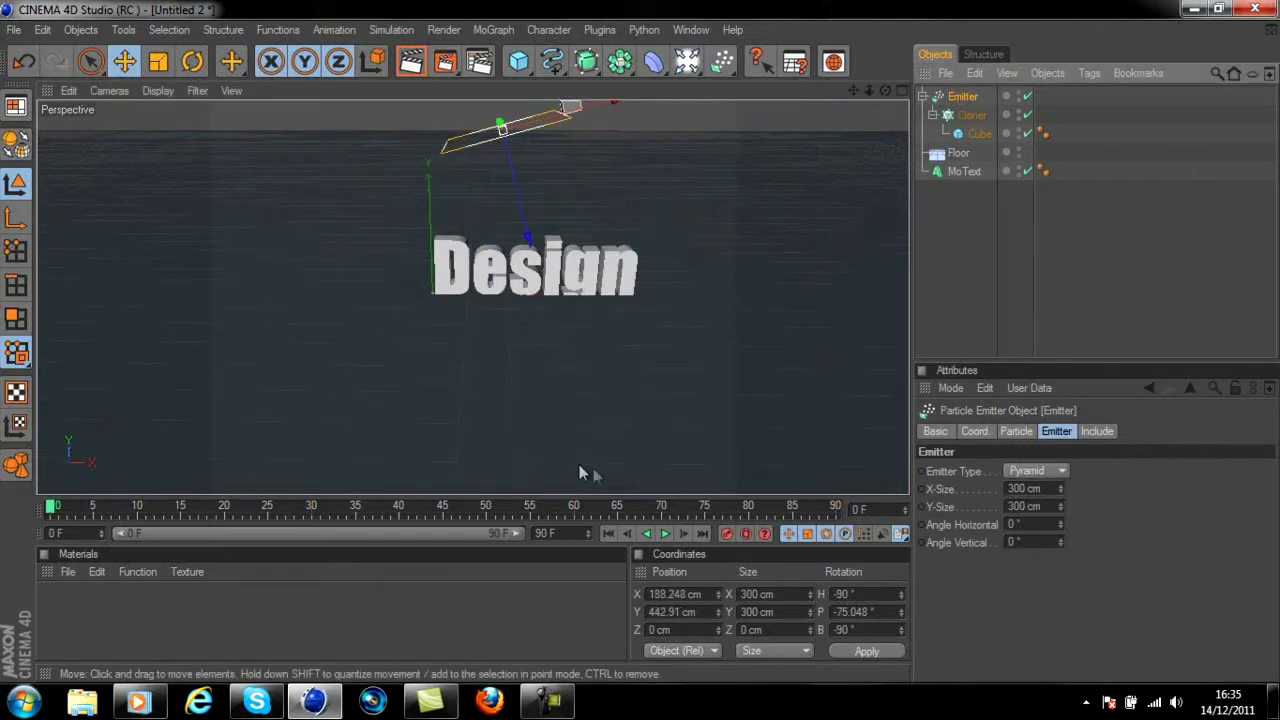
left_click(664, 534)
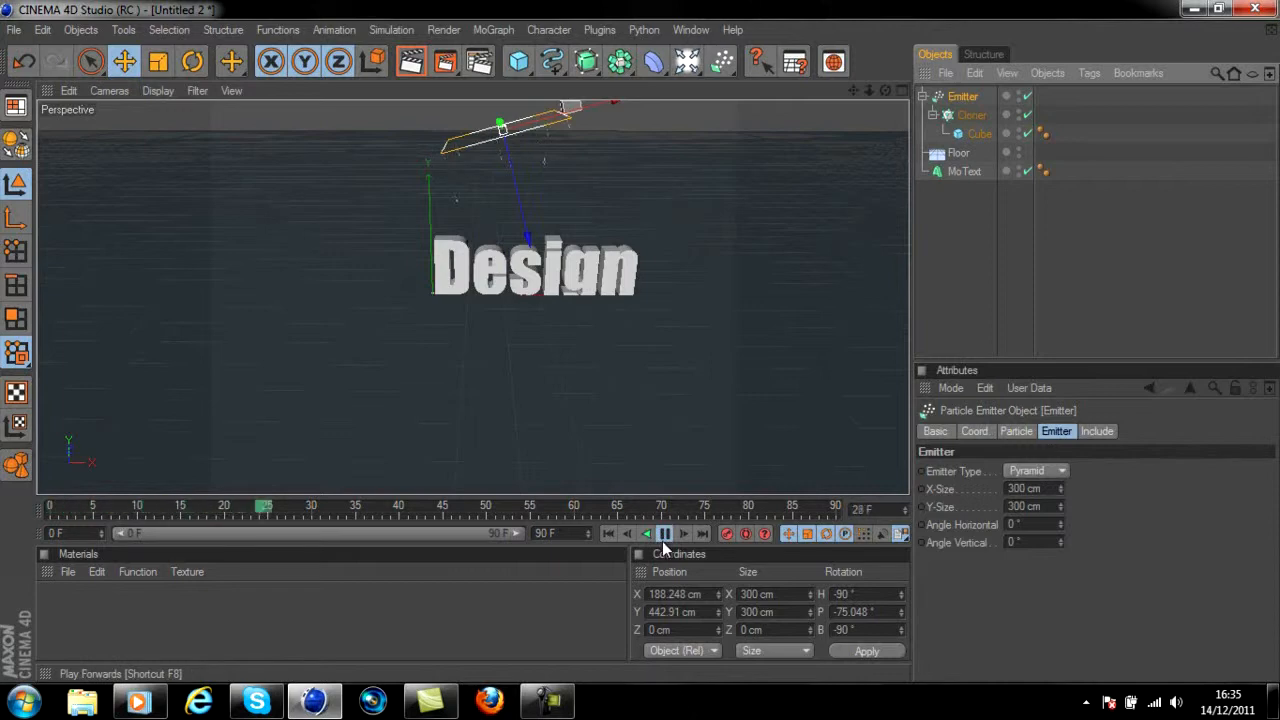
Rewind the animation, enable Show Objects in the Emitter's particle settings, and play the emitted cubes
left_click(664, 534)
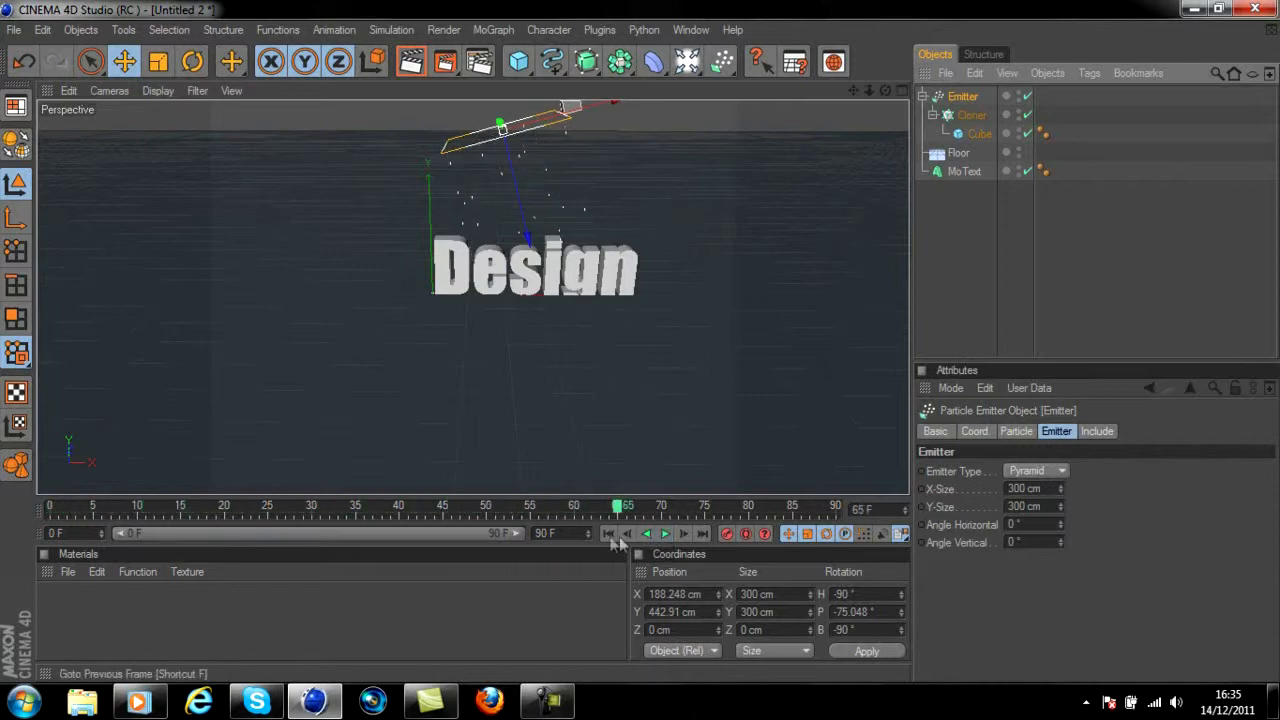
left_click(607, 534)
left_click(1027, 431)
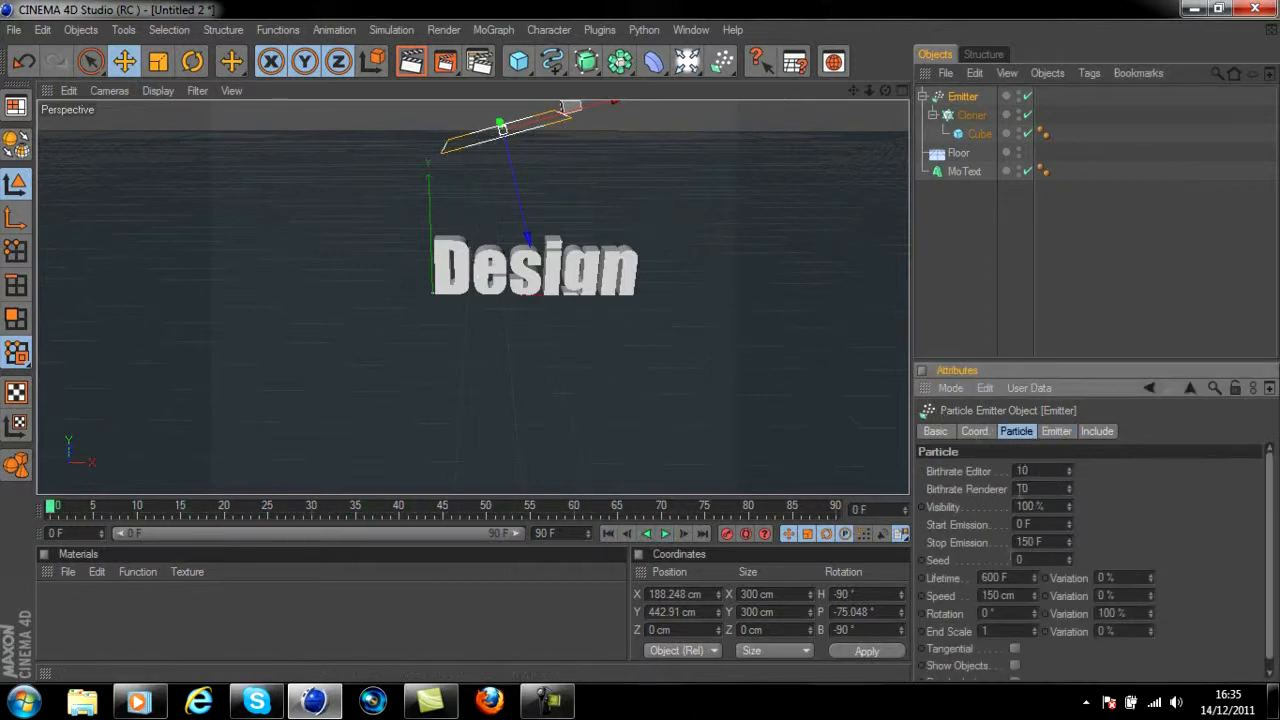
left_click(1015, 666)
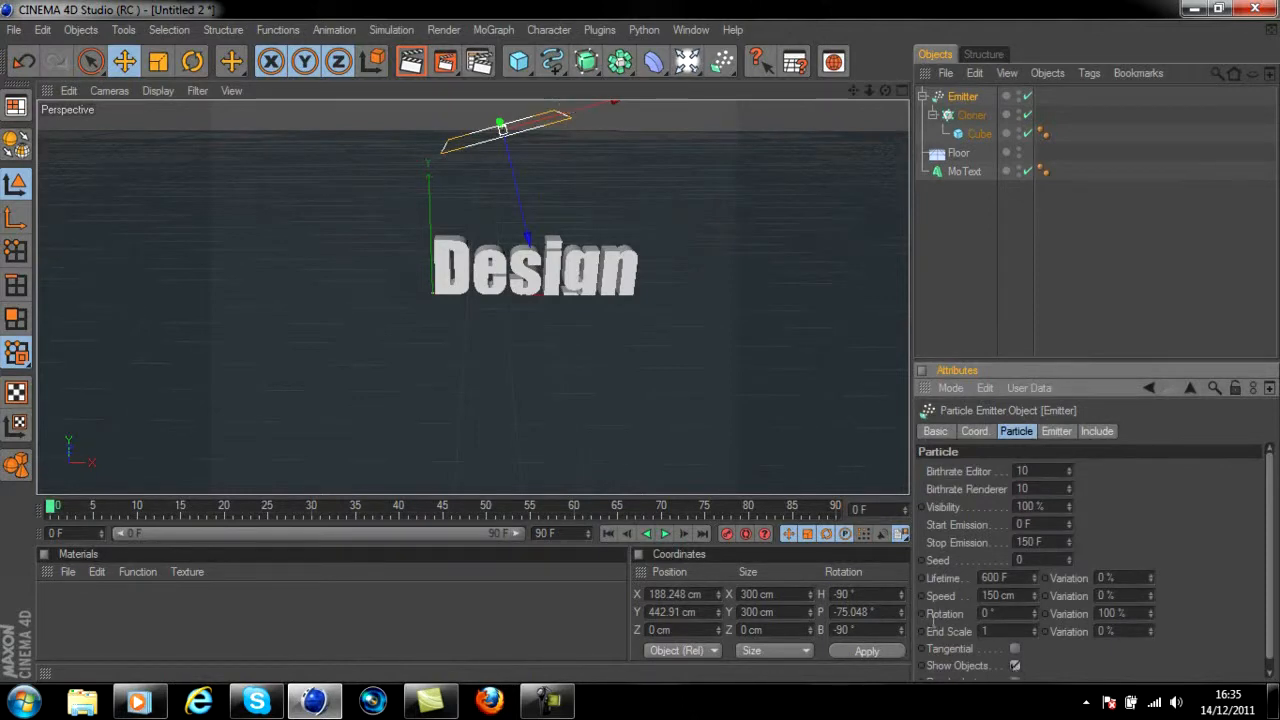
left_click(664, 534)
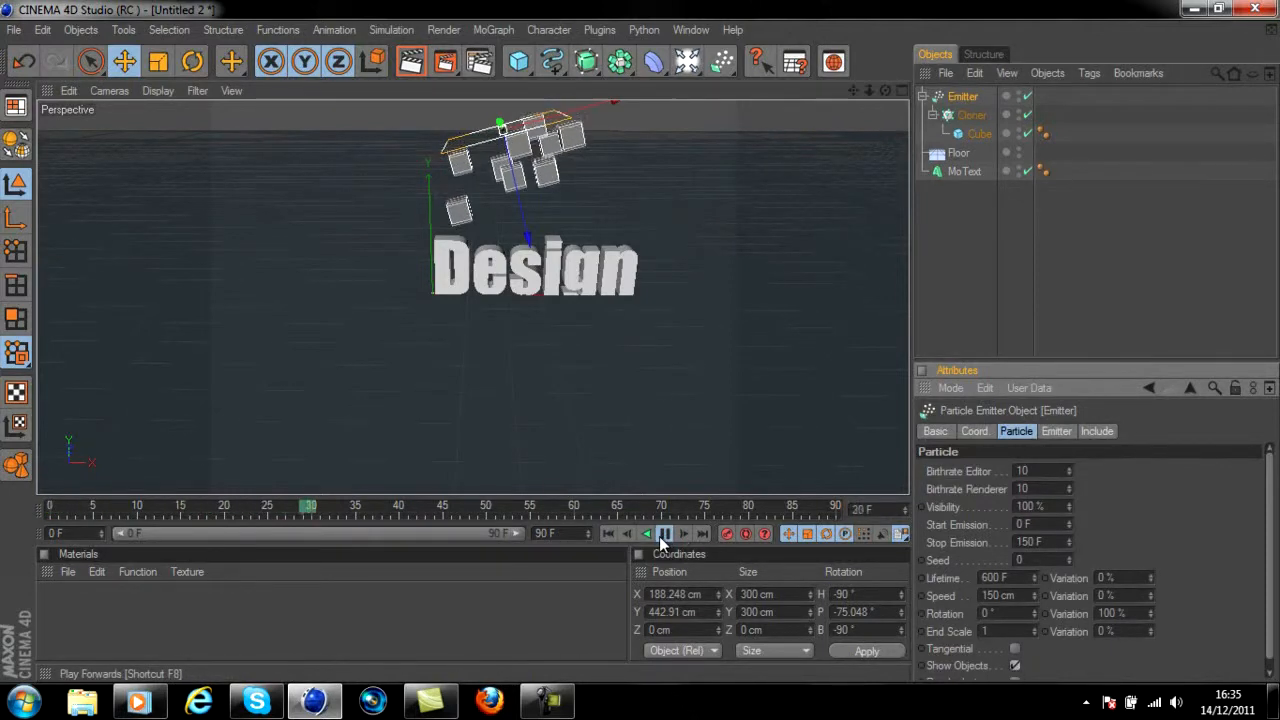
left_click(664, 534)
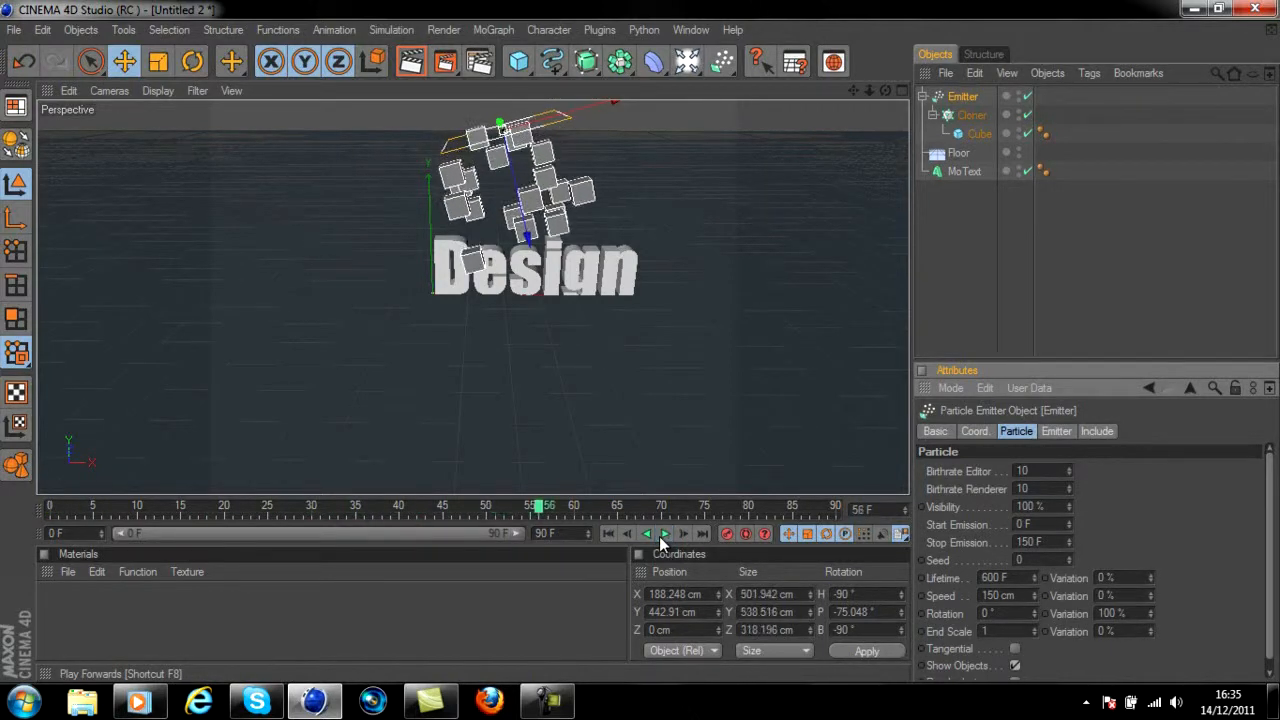
left_click(608, 533)
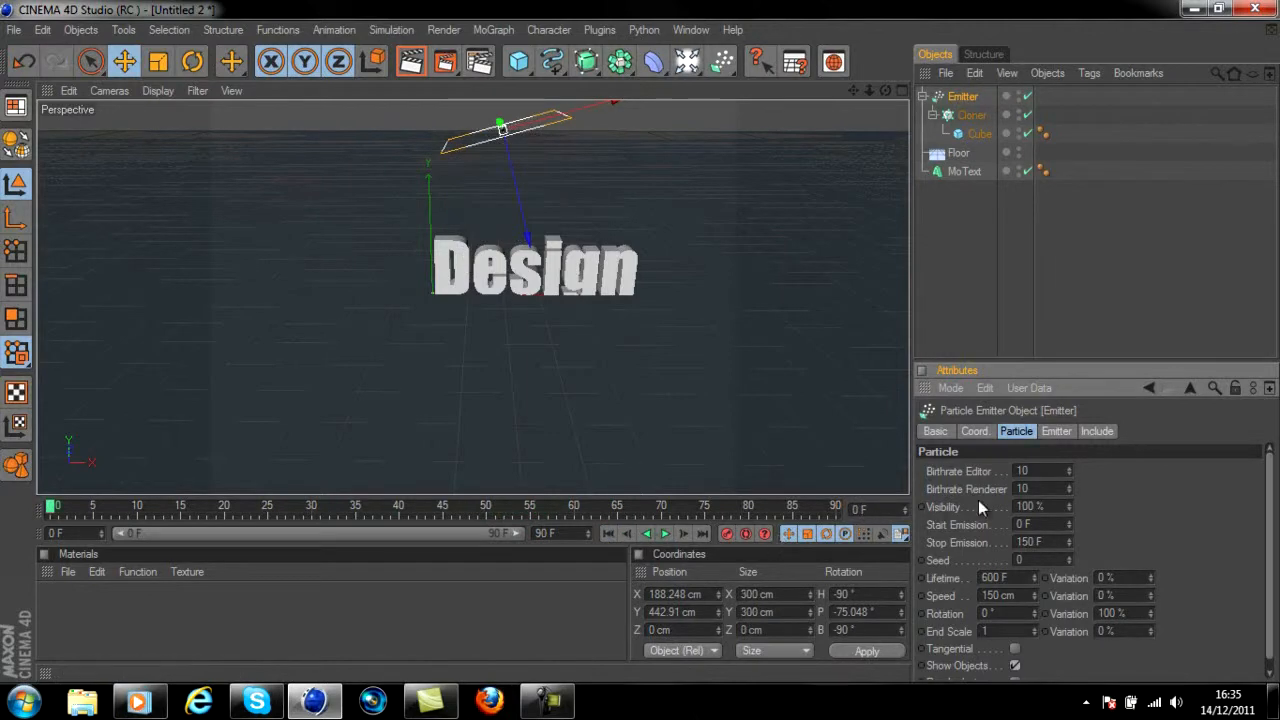
Try an Emitter particle speed of 600 cm and play the animation
left_click(1019, 595)
left_click(666, 534)
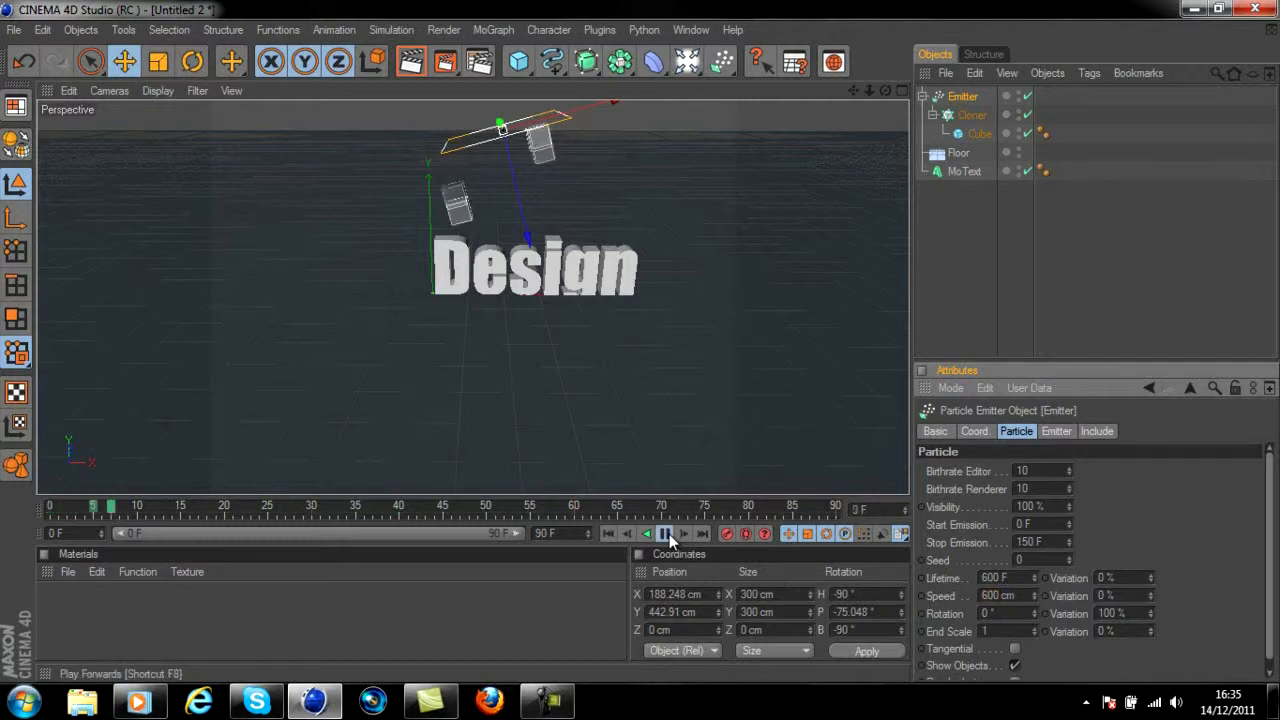
left_click(669, 534)
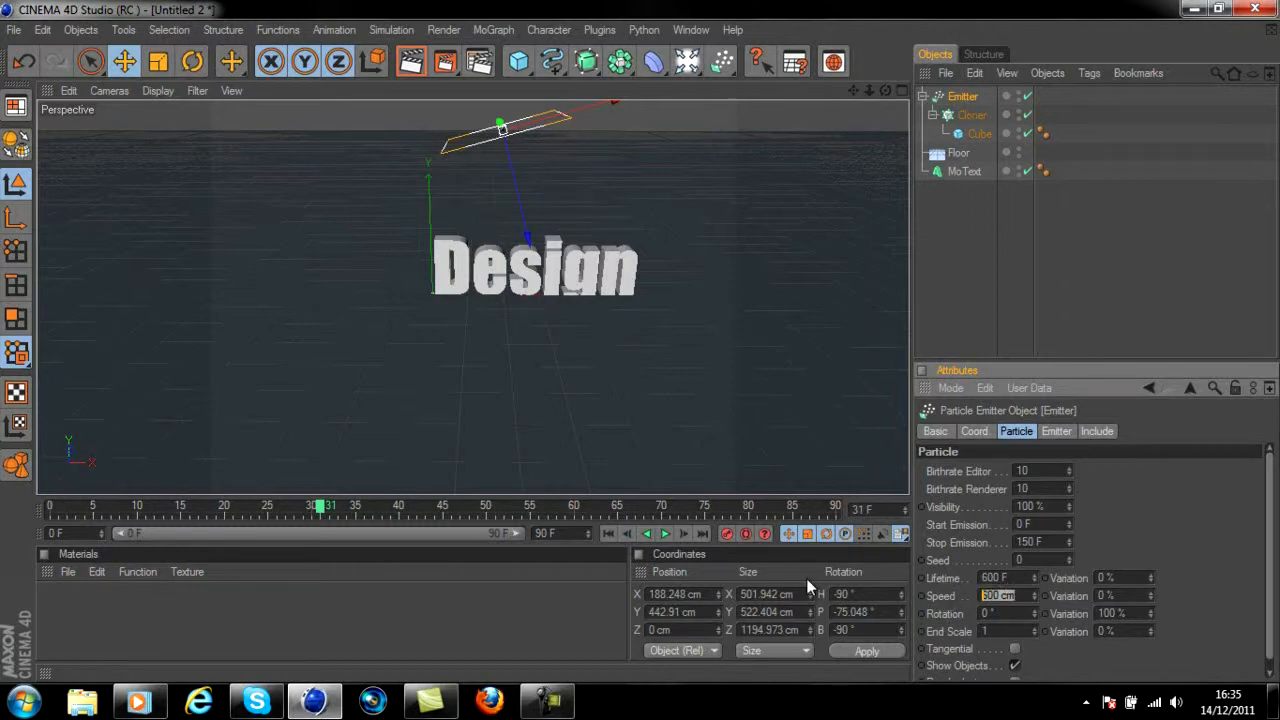
Set the Emitter's particle speed to 800 cm, preview the falling cubes, and return to the first frame
key("Return")
left_click(666, 534)
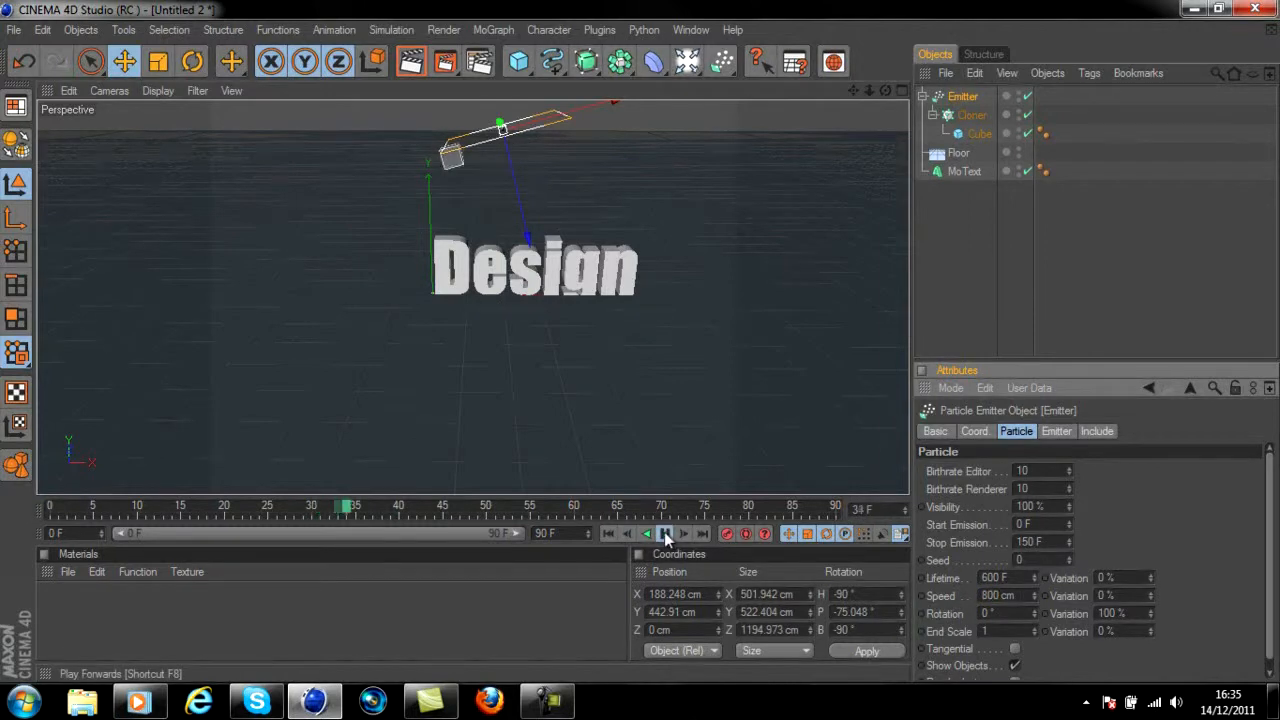
left_click(612, 532)
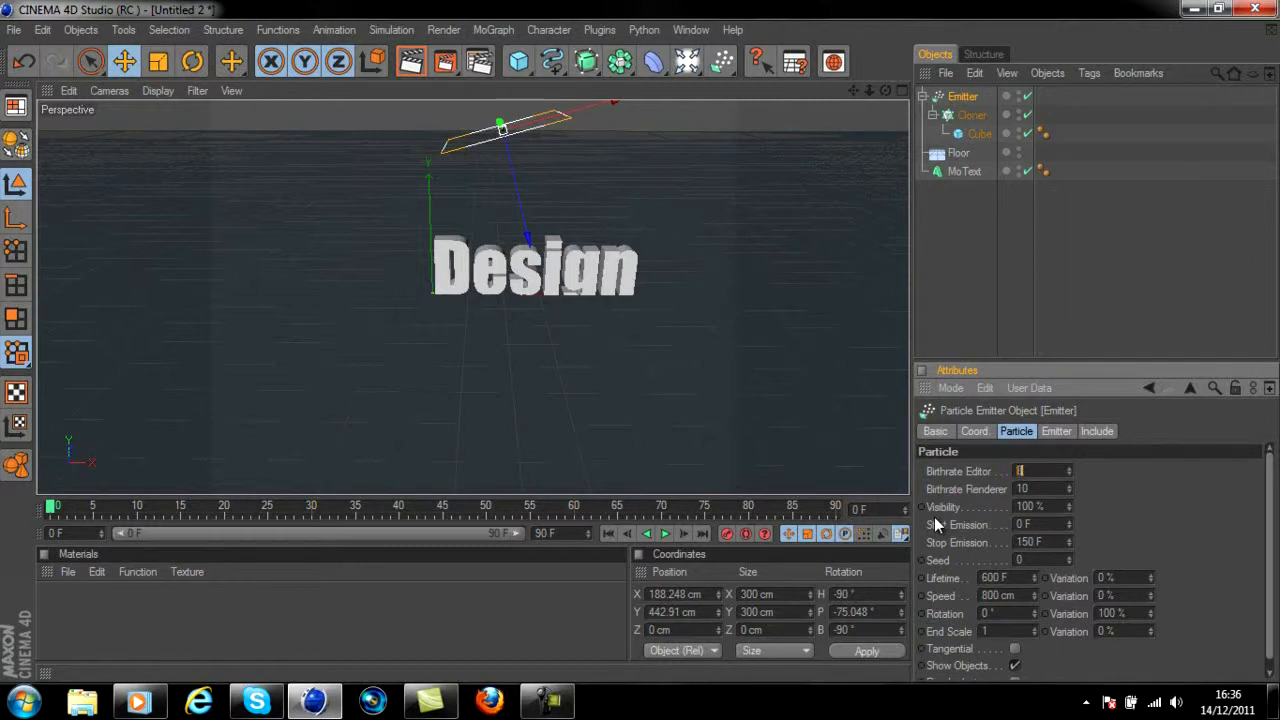
Set the Emitter's Birthrate Editor to 8, preview the emission, and return to the first frame
left_click(667, 537)
left_click(666, 535)
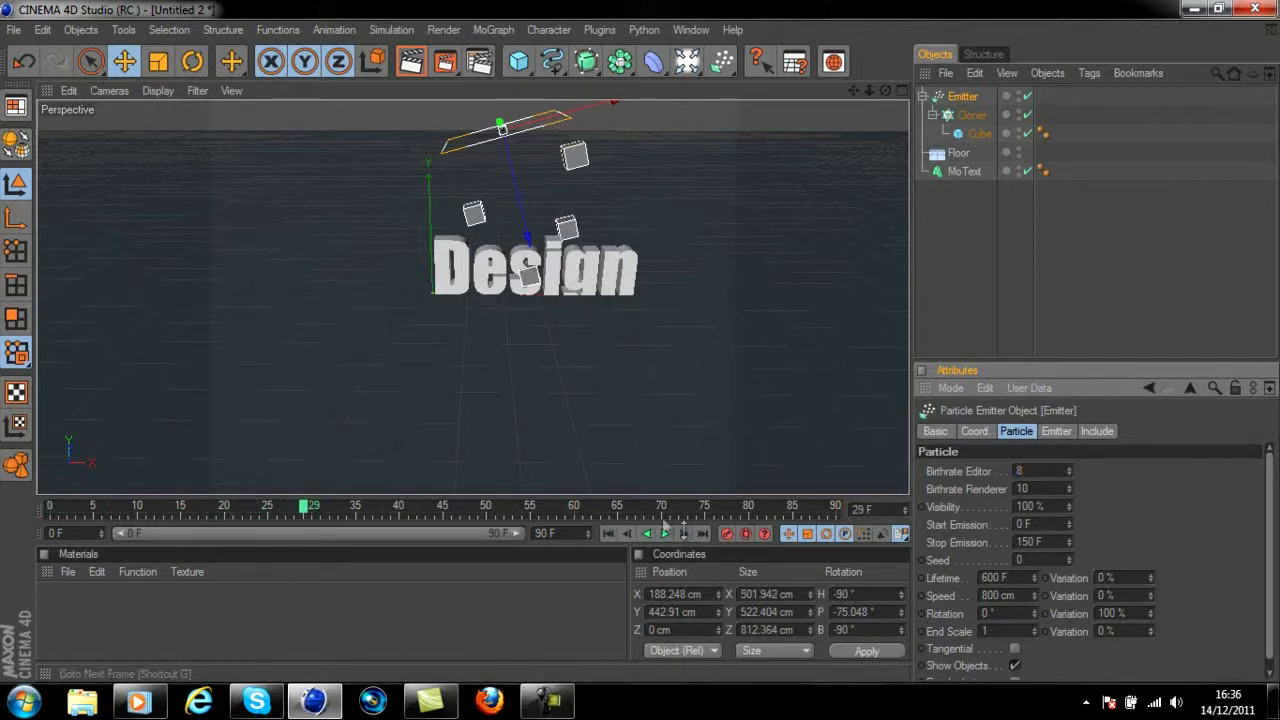
left_click(610, 533)
Set the Emitter's particle rotation to 60° and preview the tumbling cubes from the first frame
double_click(998, 613)
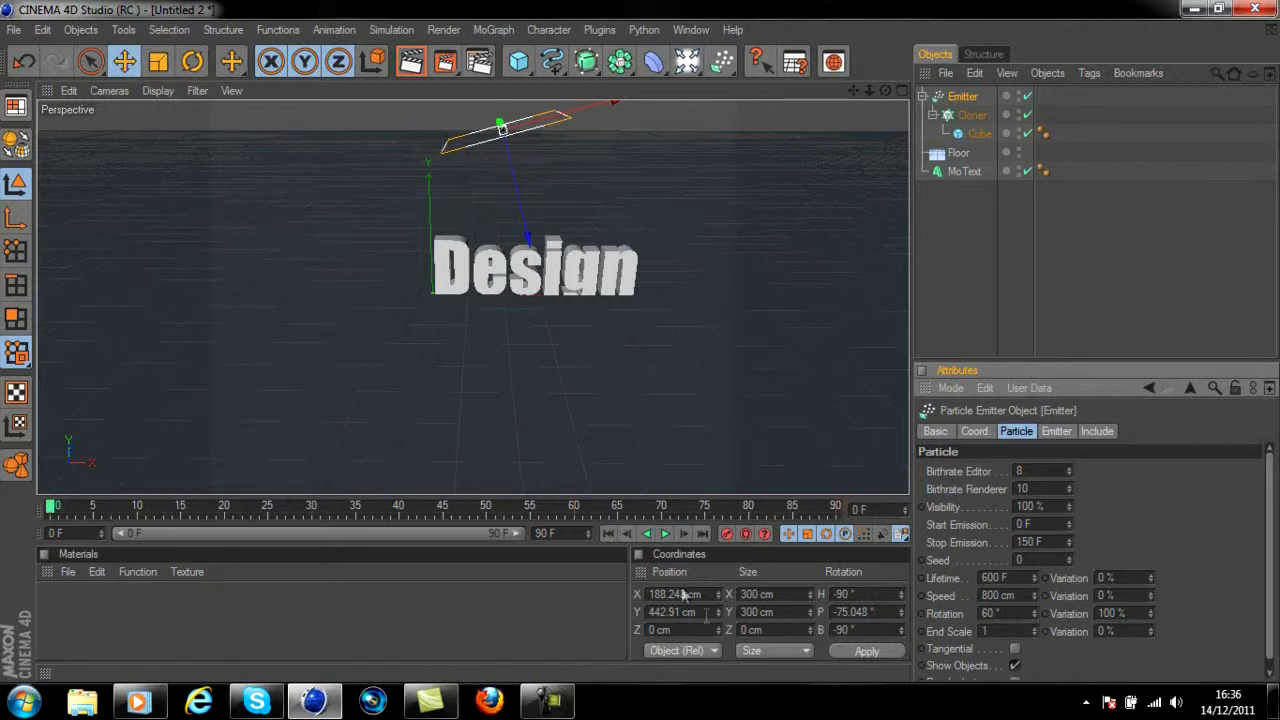
left_click(666, 535)
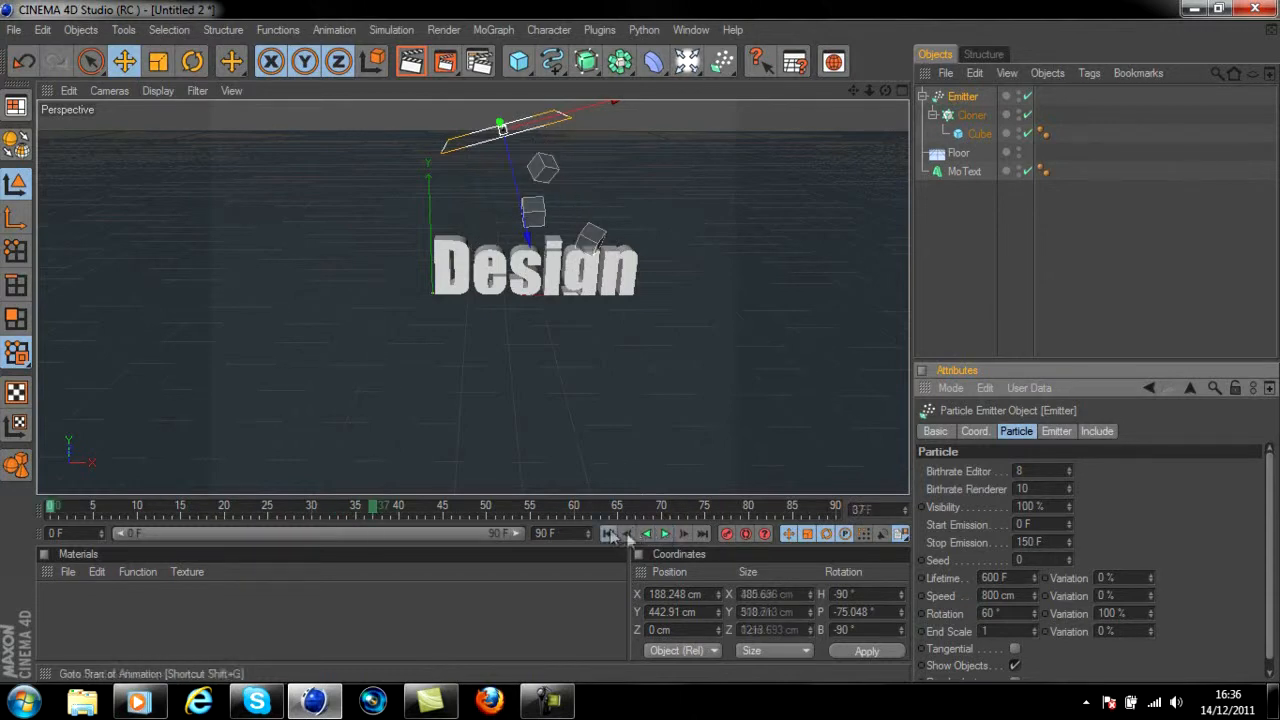
left_click(612, 534)
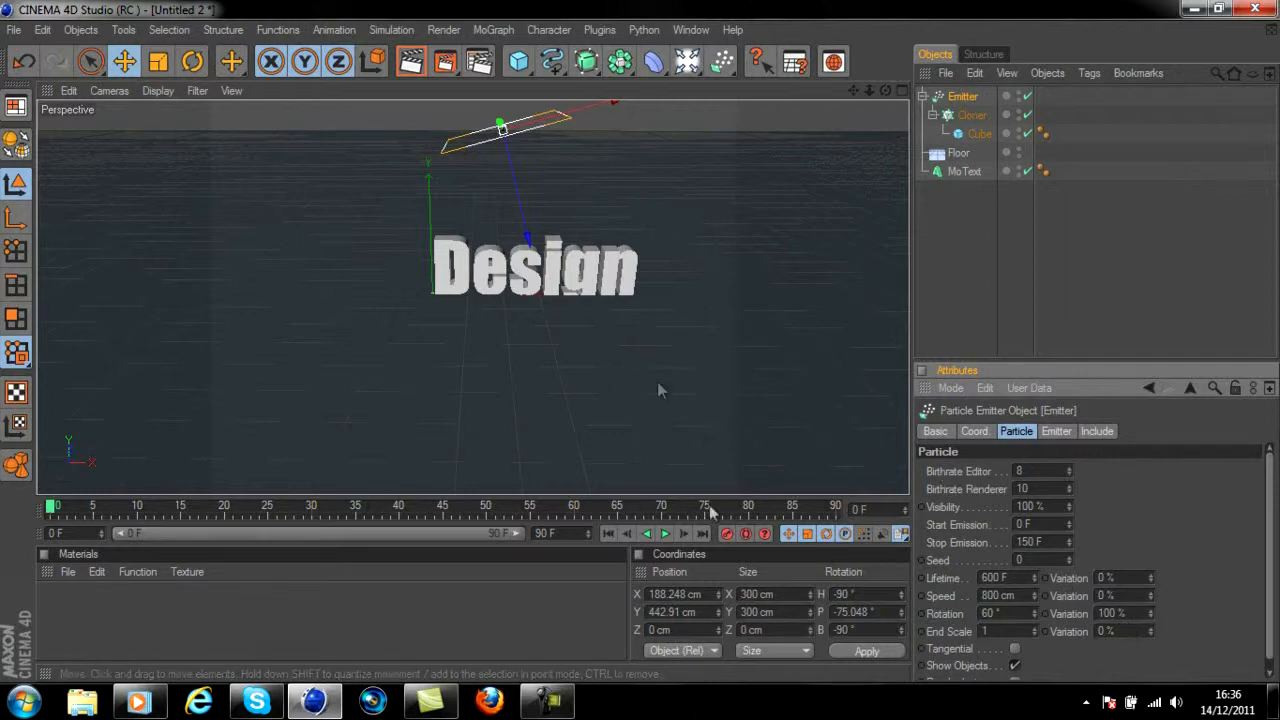
left_click(664, 534)
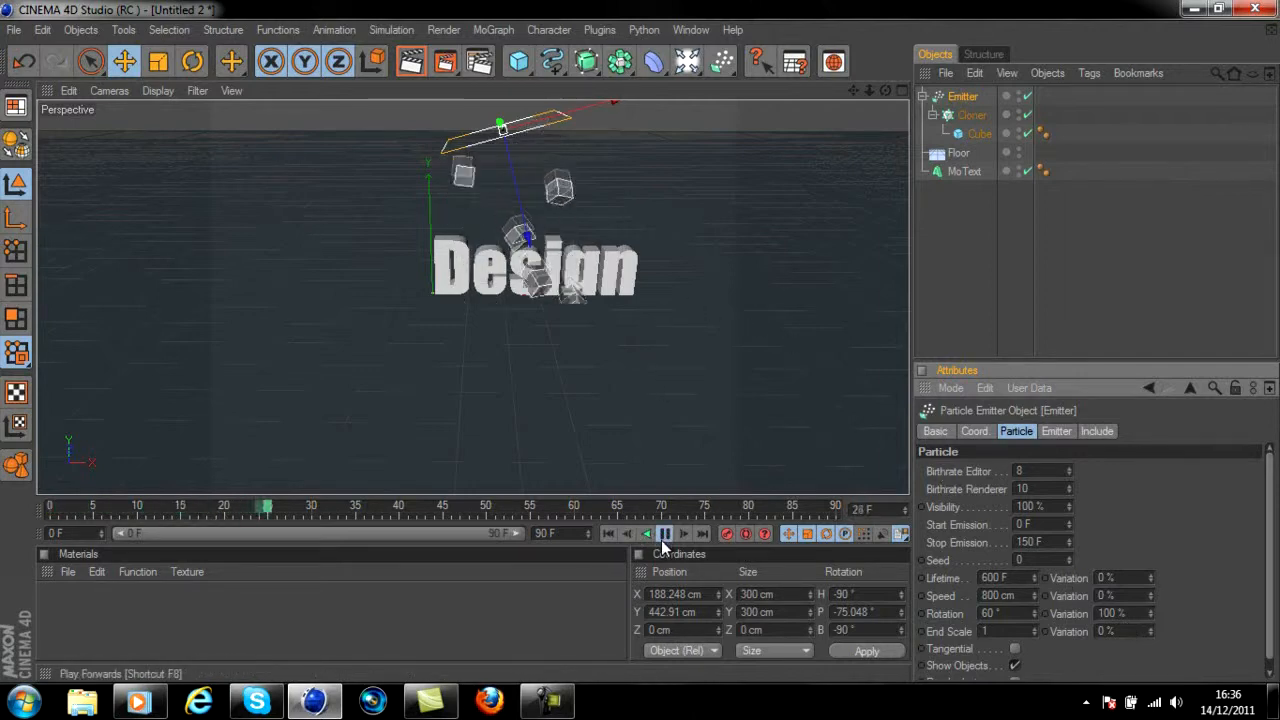
left_click(664, 534)
left_click(607, 534)
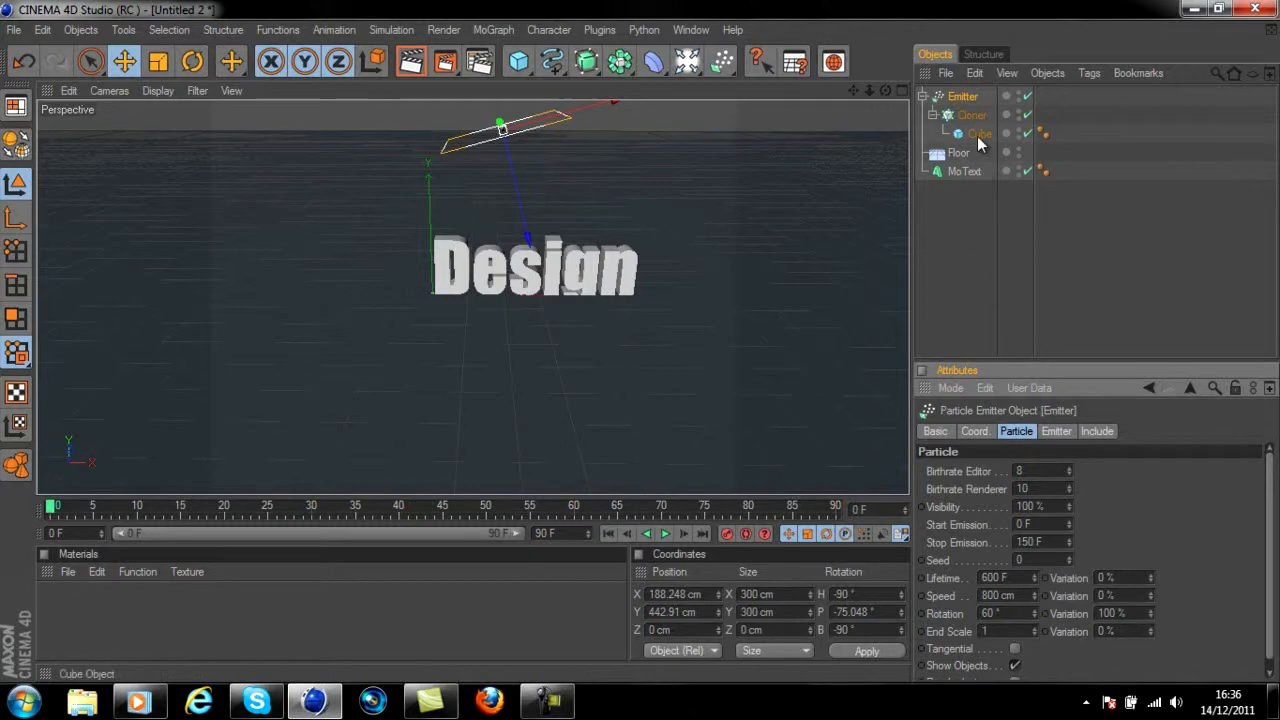
Make the Floor a dynamics collider
left_click(957, 154)
right_click(957, 158)
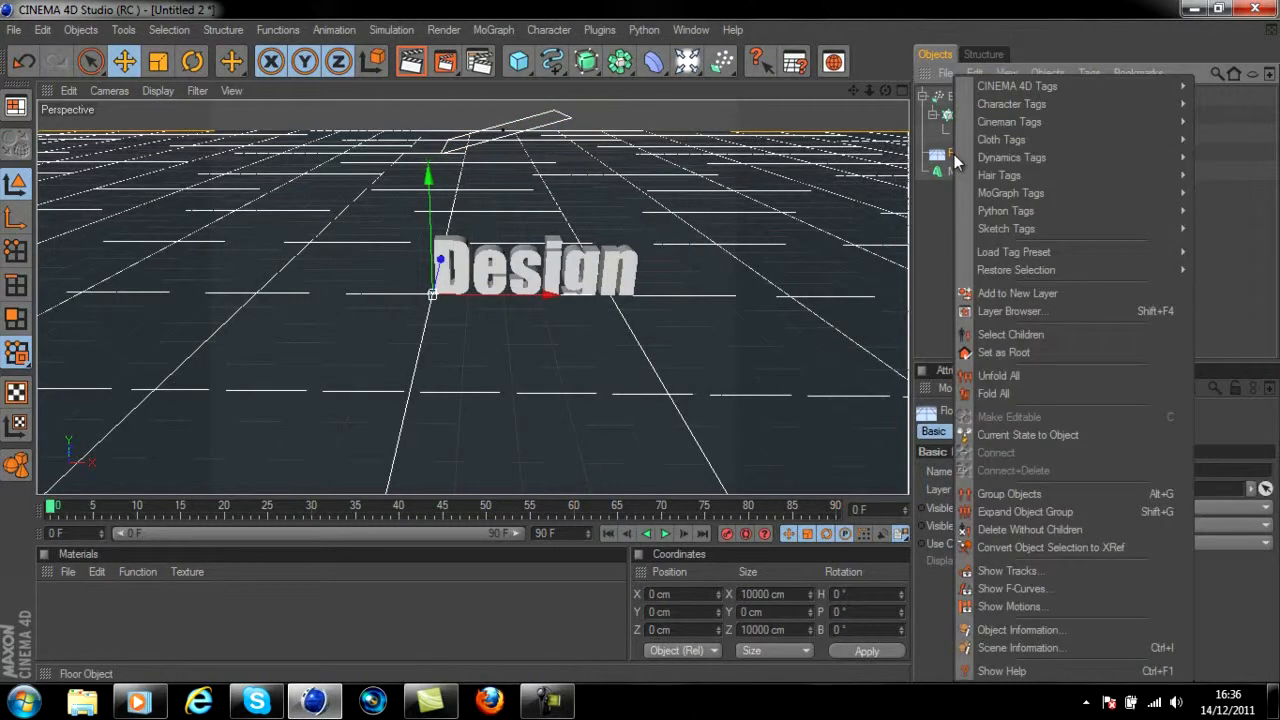
mouse_move(998, 161)
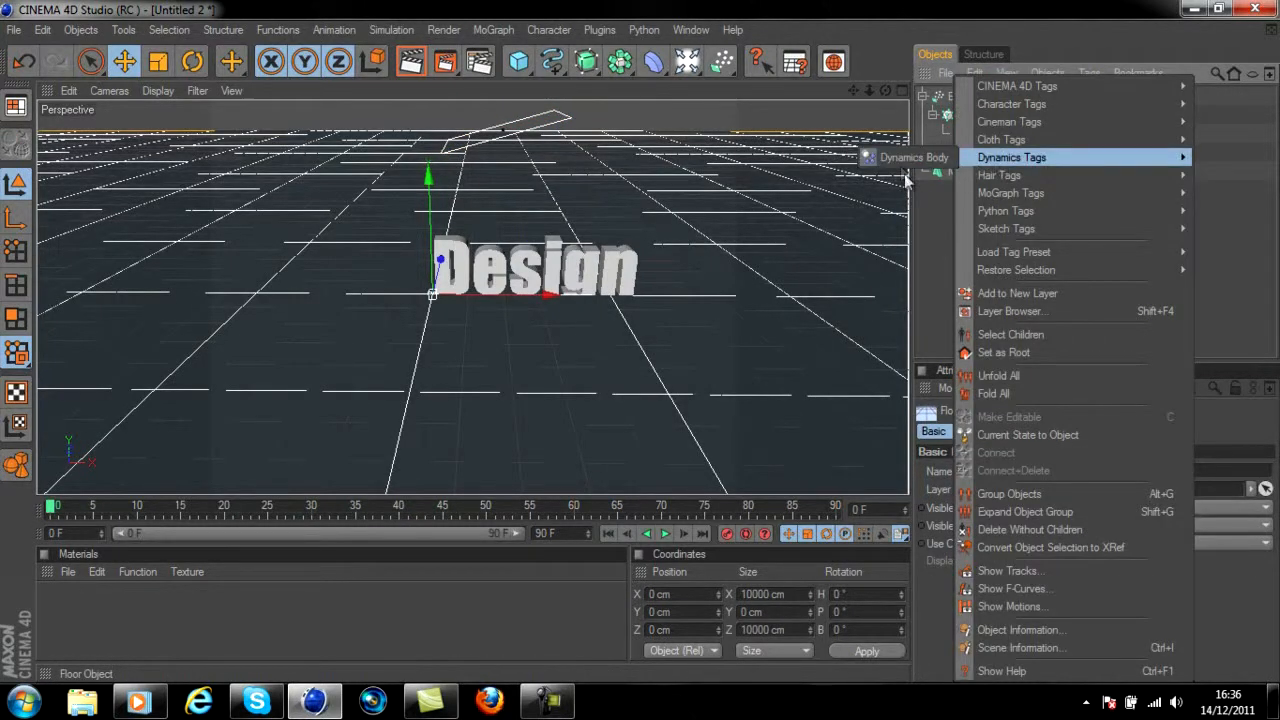
left_click(896, 33)
left_click(390, 30)
mouse_move(389, 74)
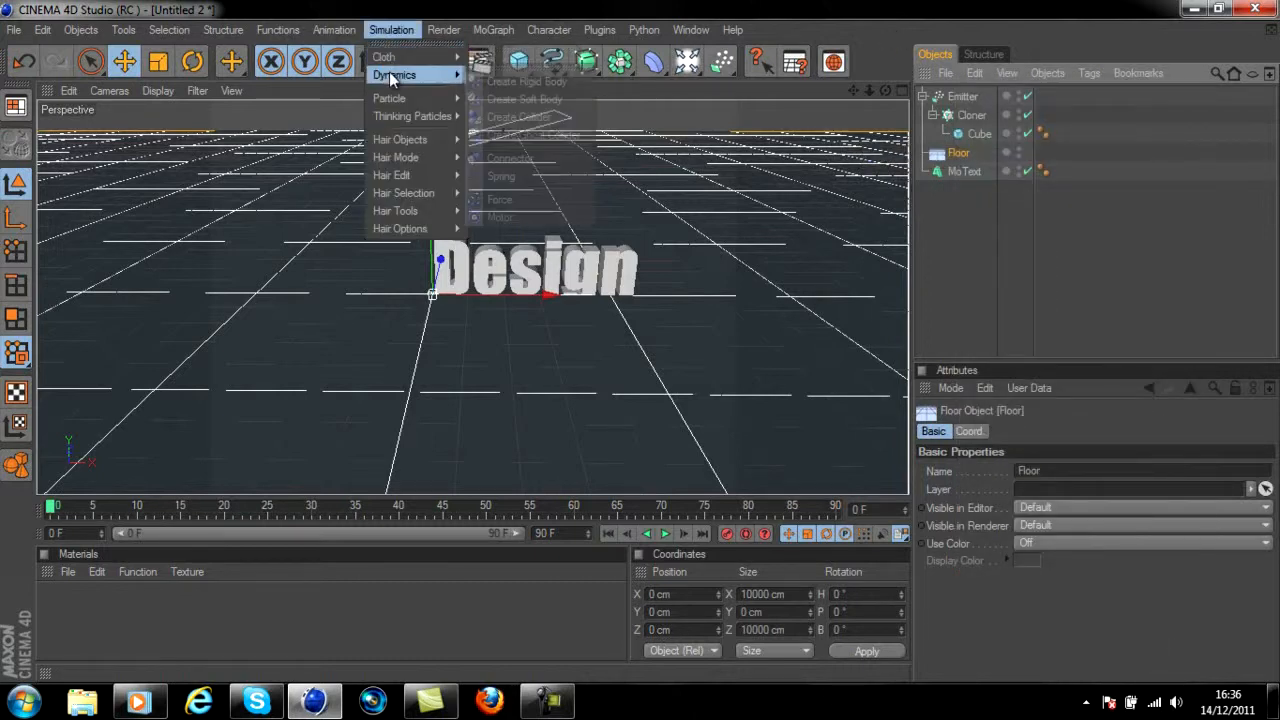
left_click(487, 81)
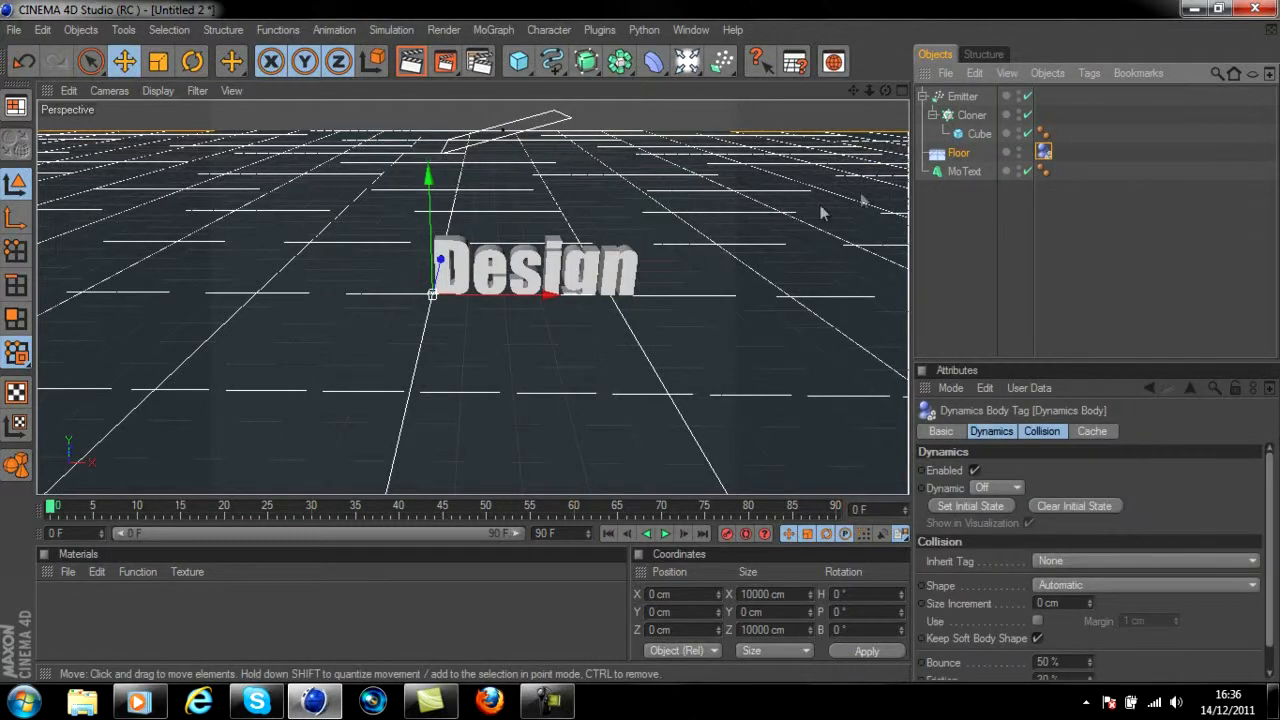
Turn the Cube inside the Cloner into a dynamics rigid body and play the simulation
left_click(976, 135)
right_click(977, 136)
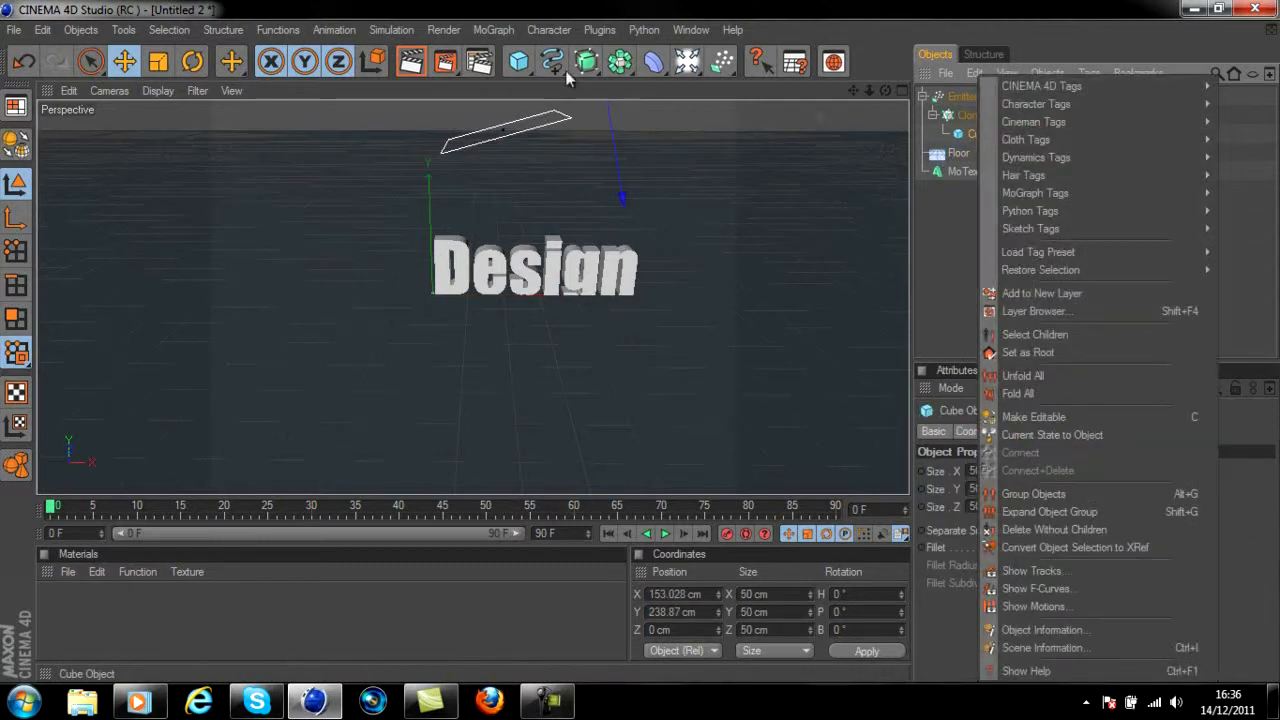
left_click(406, 34)
left_click(405, 31)
mouse_move(408, 76)
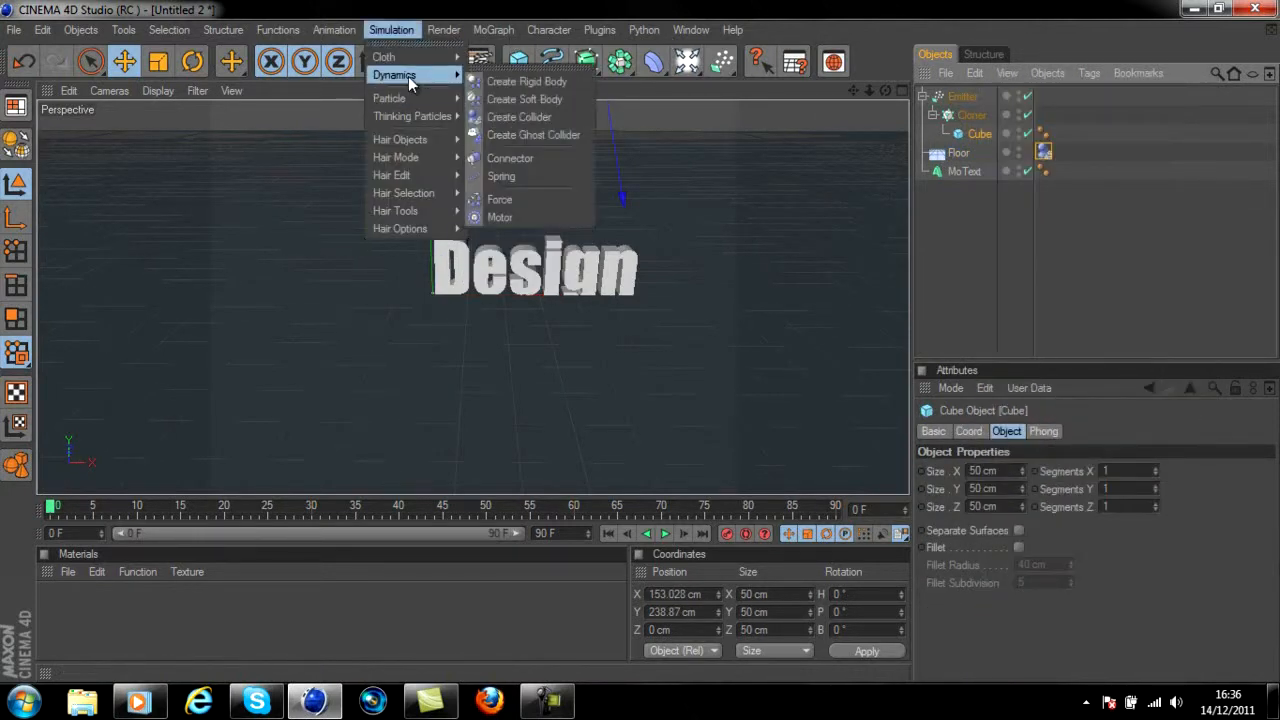
left_click(483, 84)
left_click(663, 535)
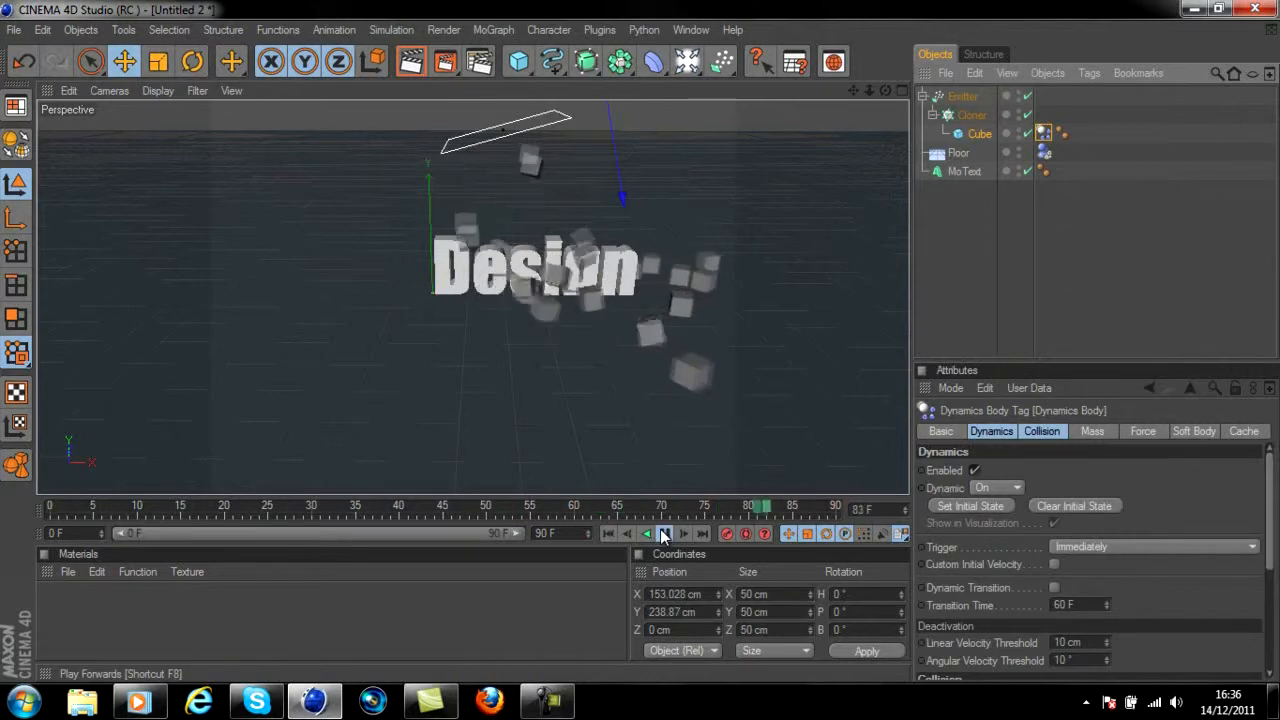
left_click(663, 535)
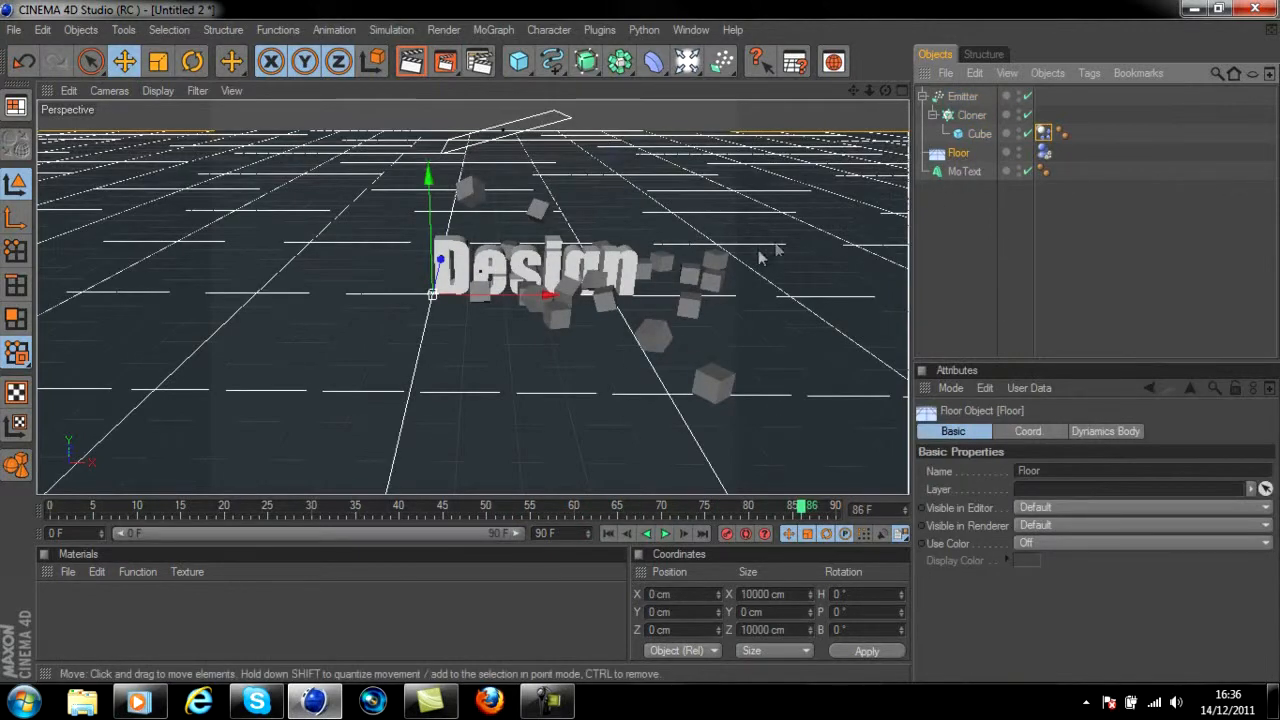
Set the friction in the Floor's Dynamics Body collision settings to 60% and replay the simulation
left_click(1086, 436)
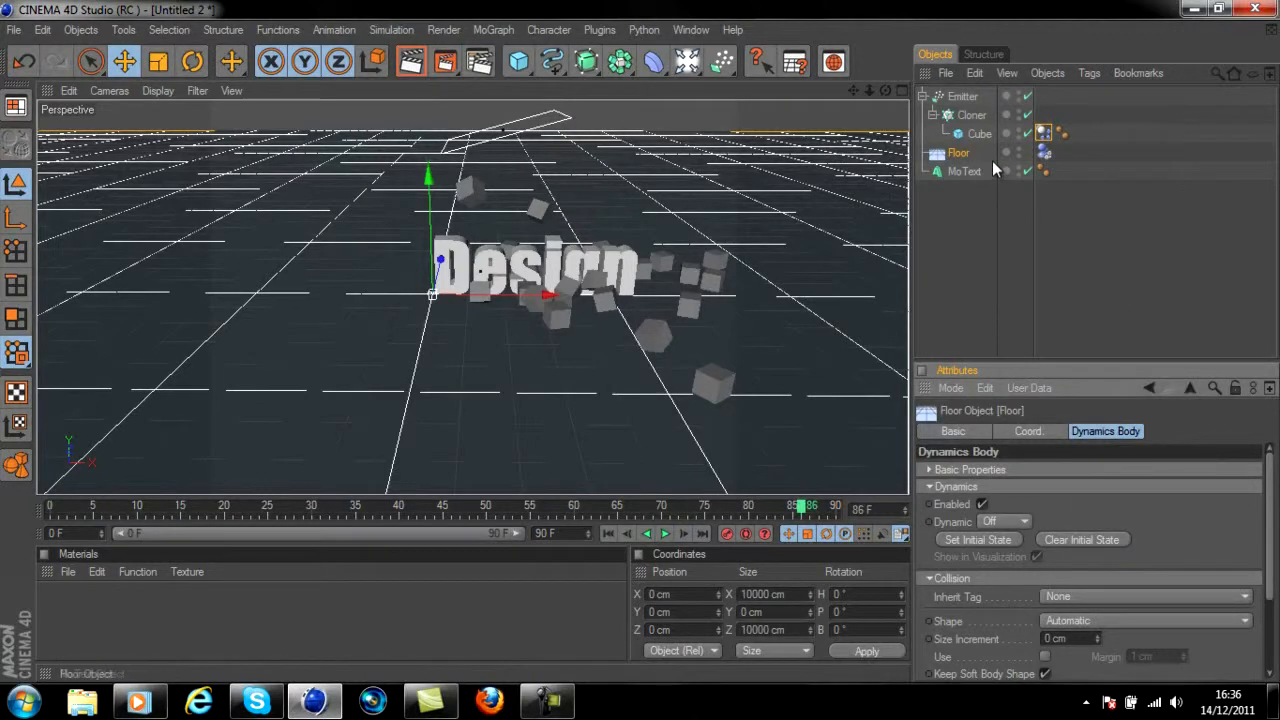
left_click(1043, 152)
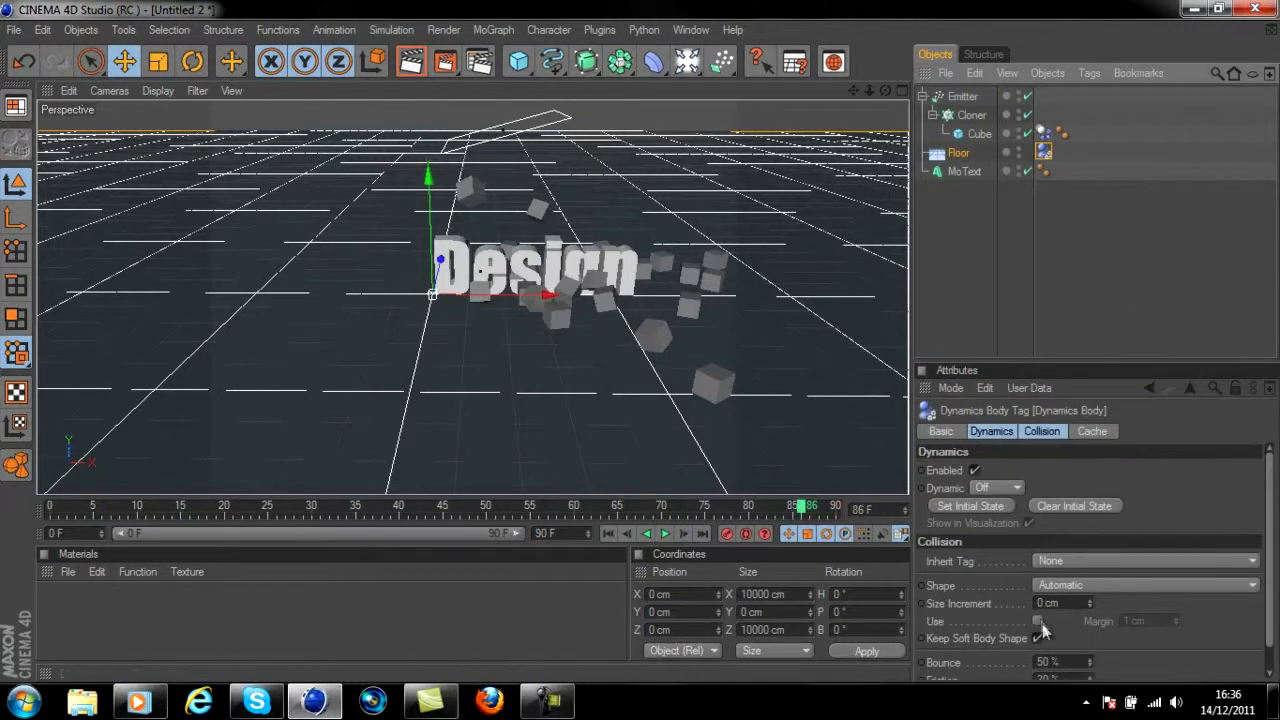
left_click(1040, 431)
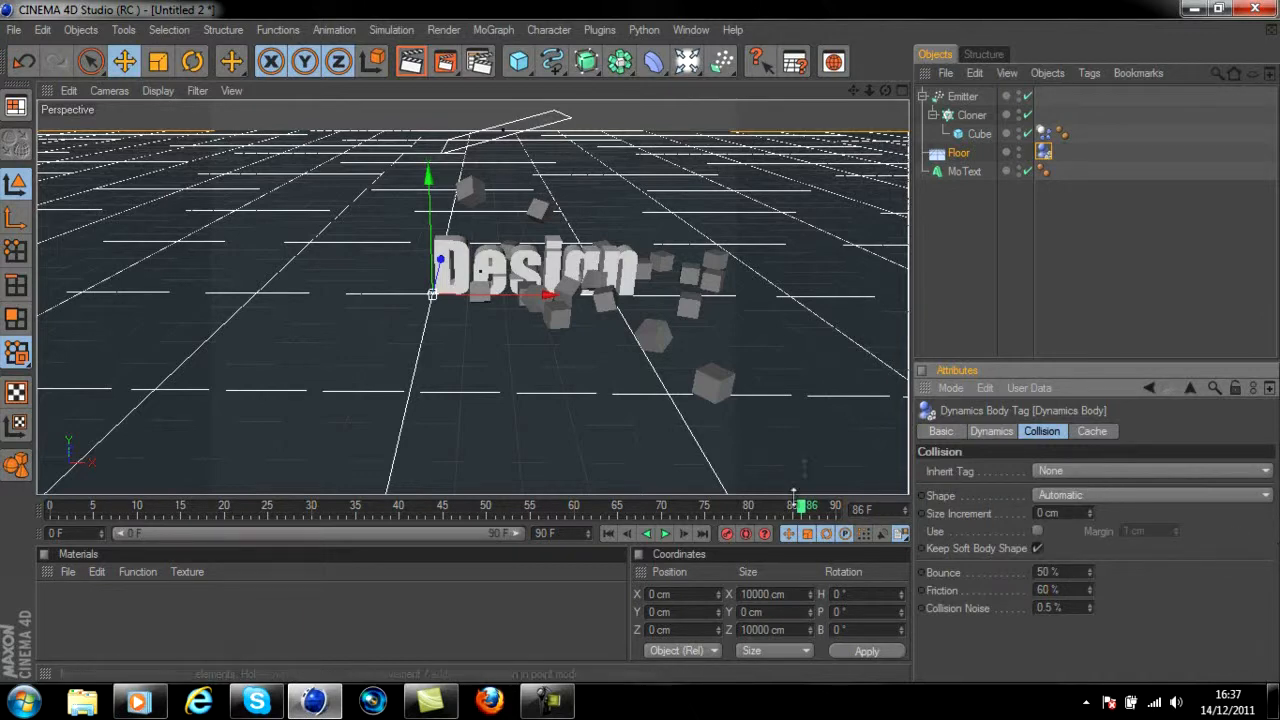
left_click(664, 533)
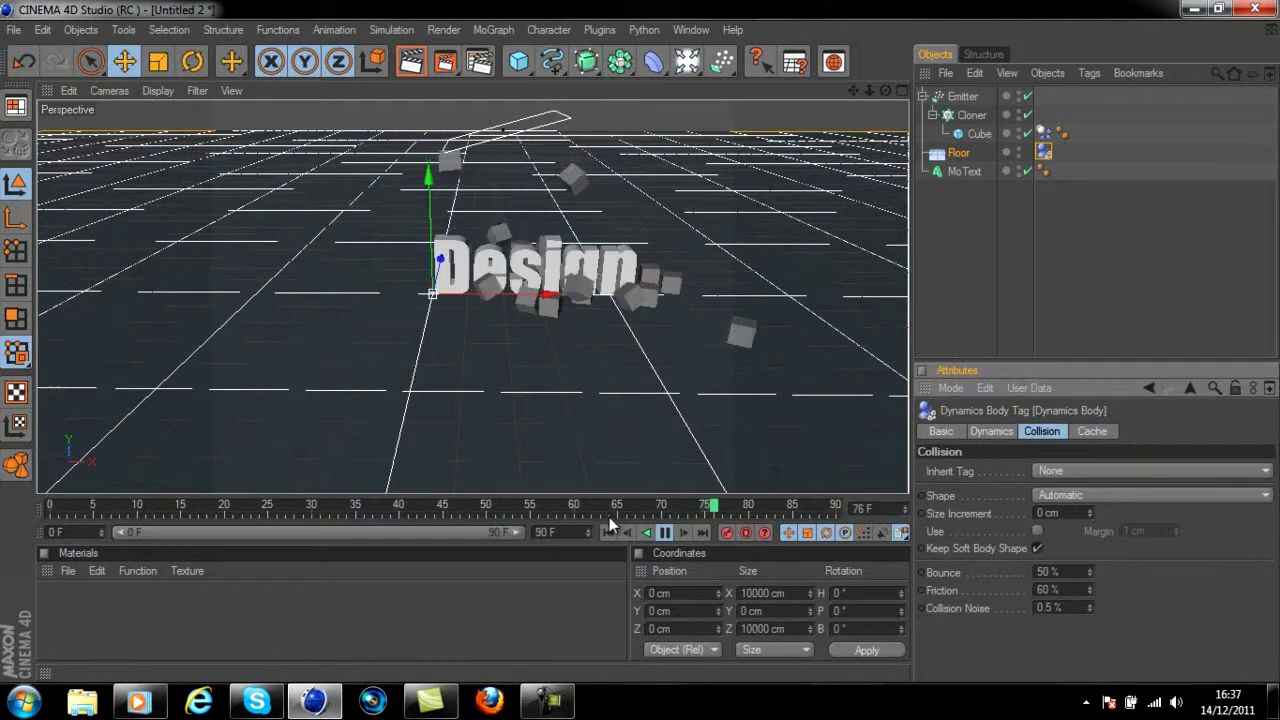
left_click(609, 532)
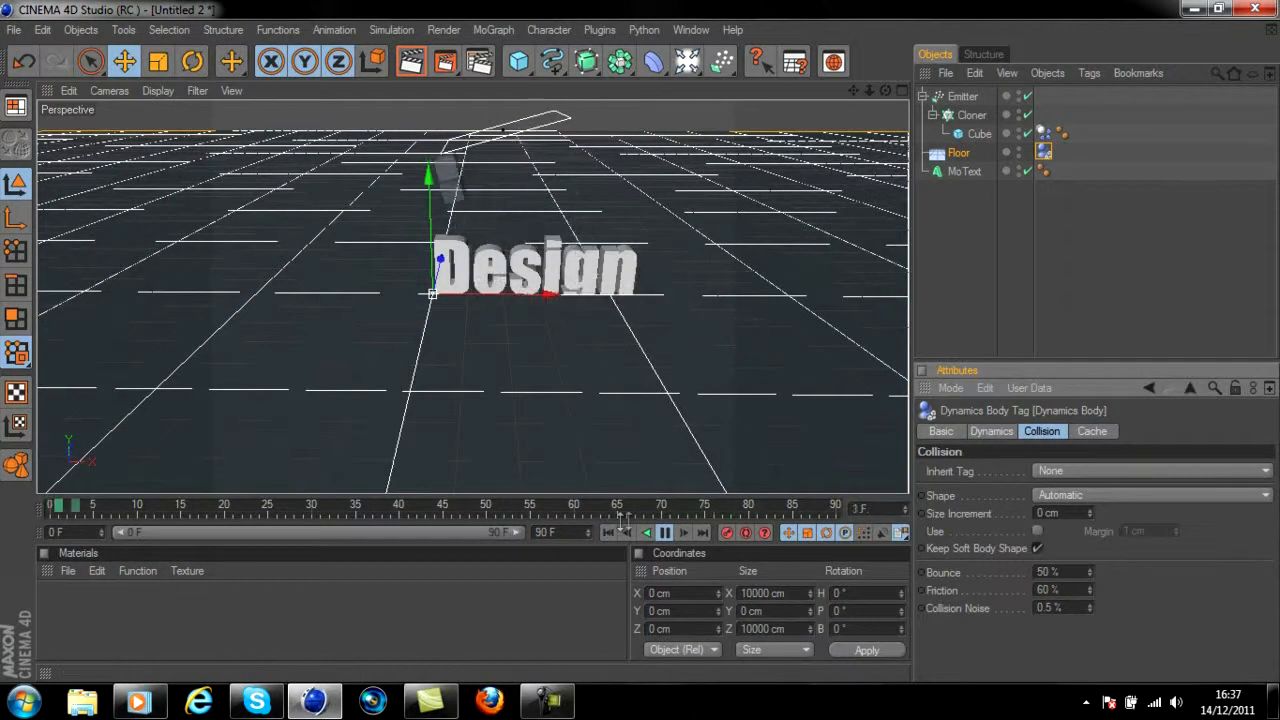
left_click(666, 533)
Set the Floor's collision bounce to 70%, preview the simulation, and return to the first frame
left_click(608, 533)
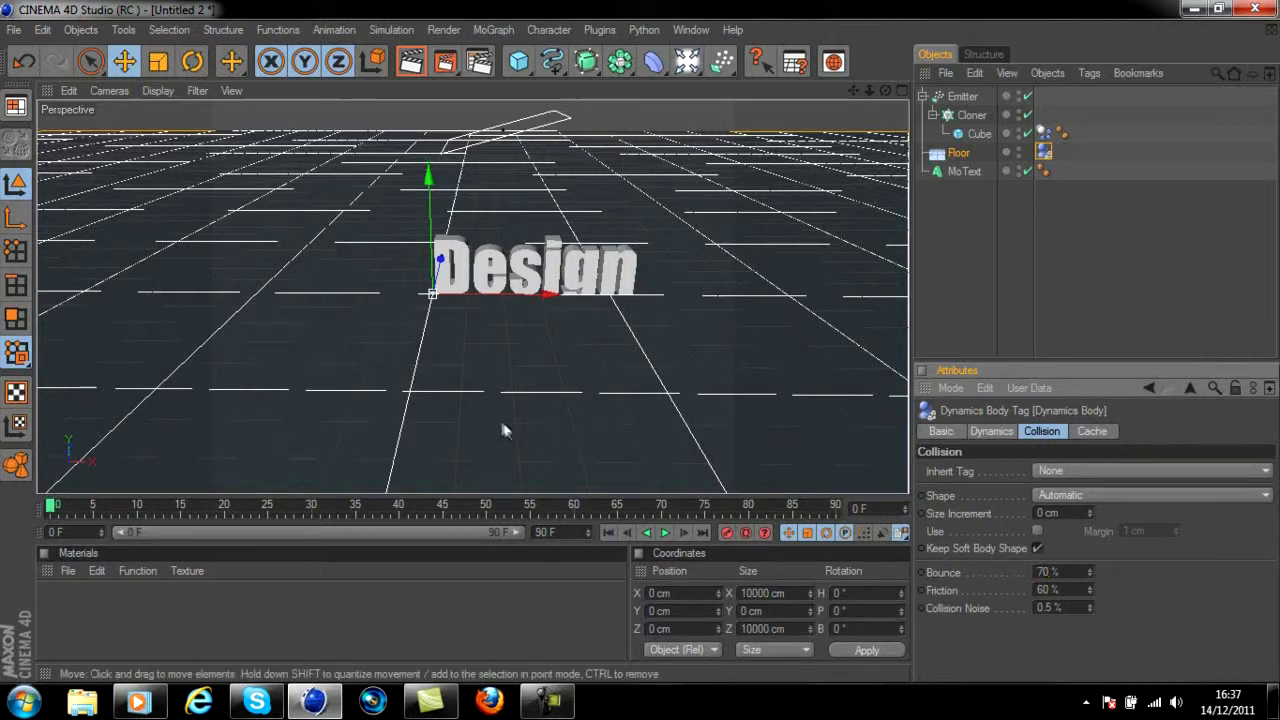
left_click(665, 533)
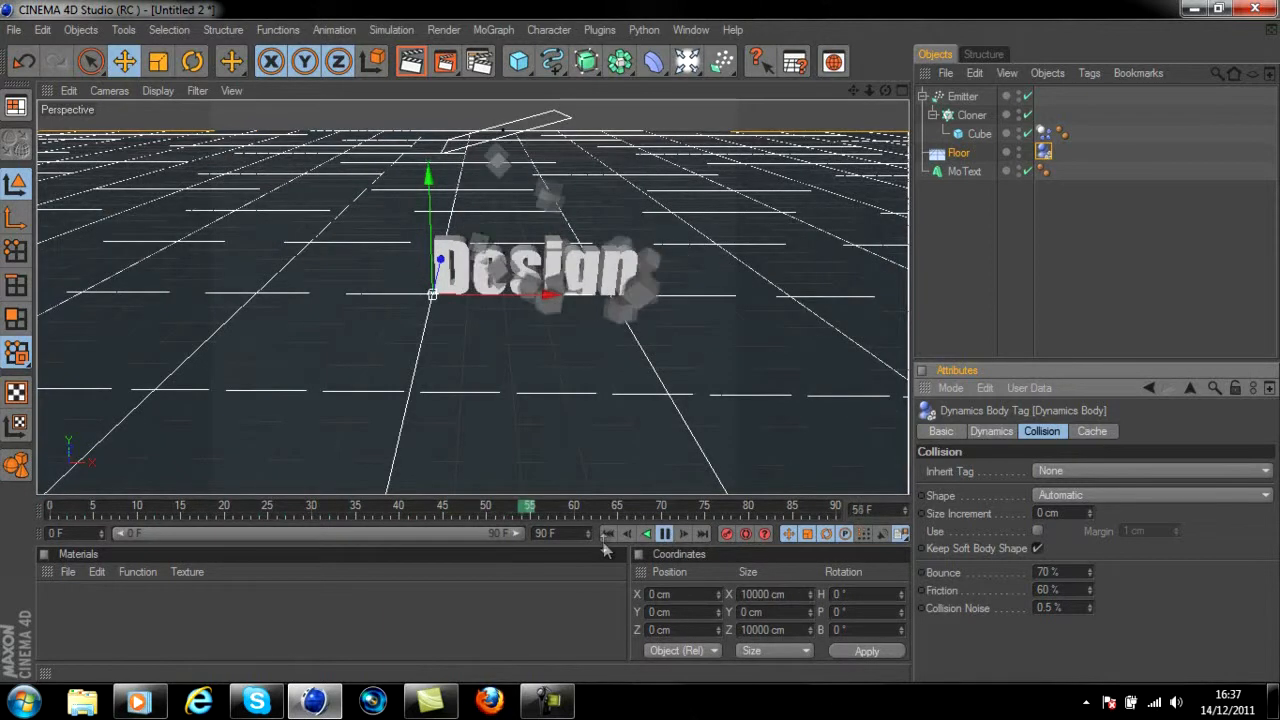
left_click(665, 533)
left_click(612, 534)
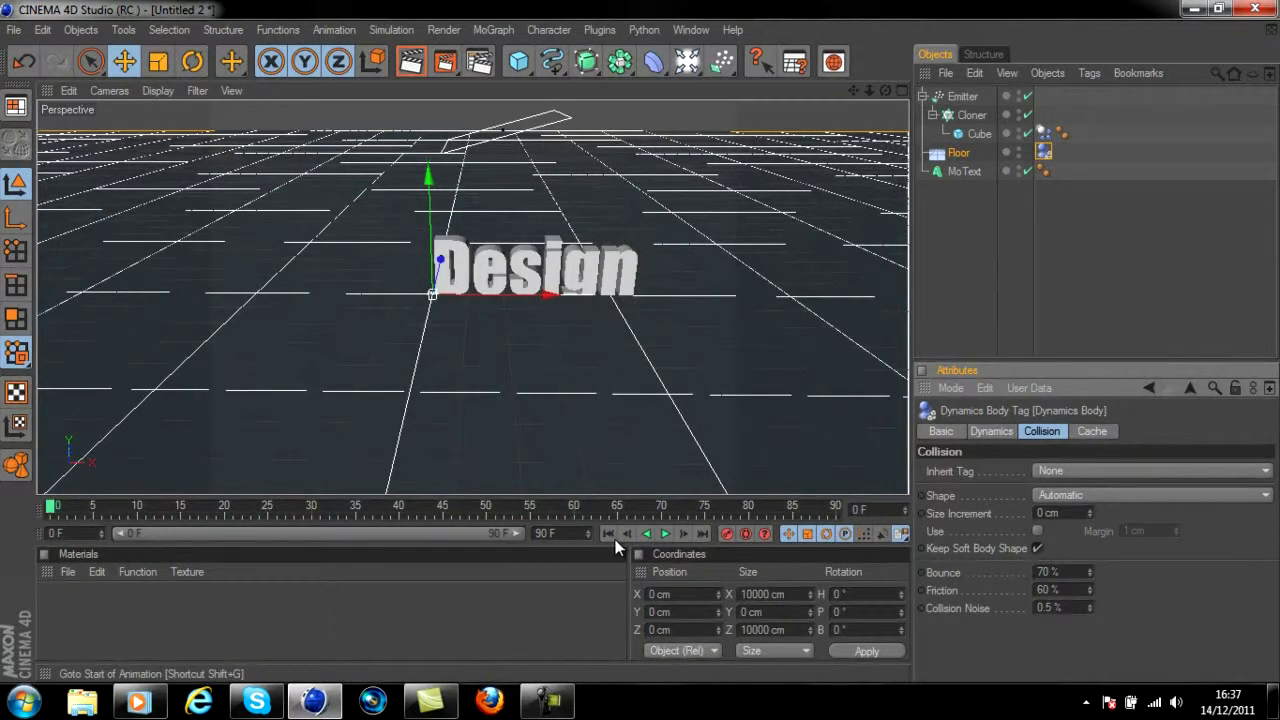
Make the MoText a dynamics rigid body and set its collision Individual Elements to All
left_click(957, 173)
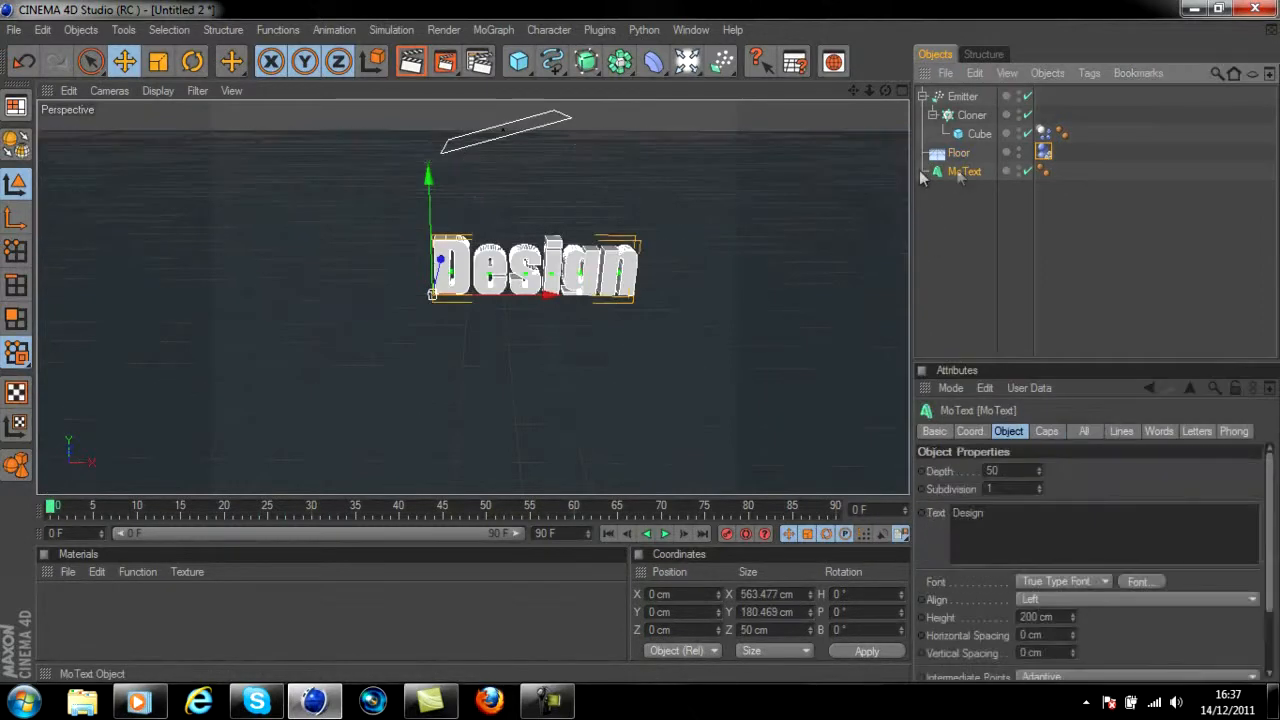
left_click(391, 29)
mouse_move(405, 76)
left_click(476, 84)
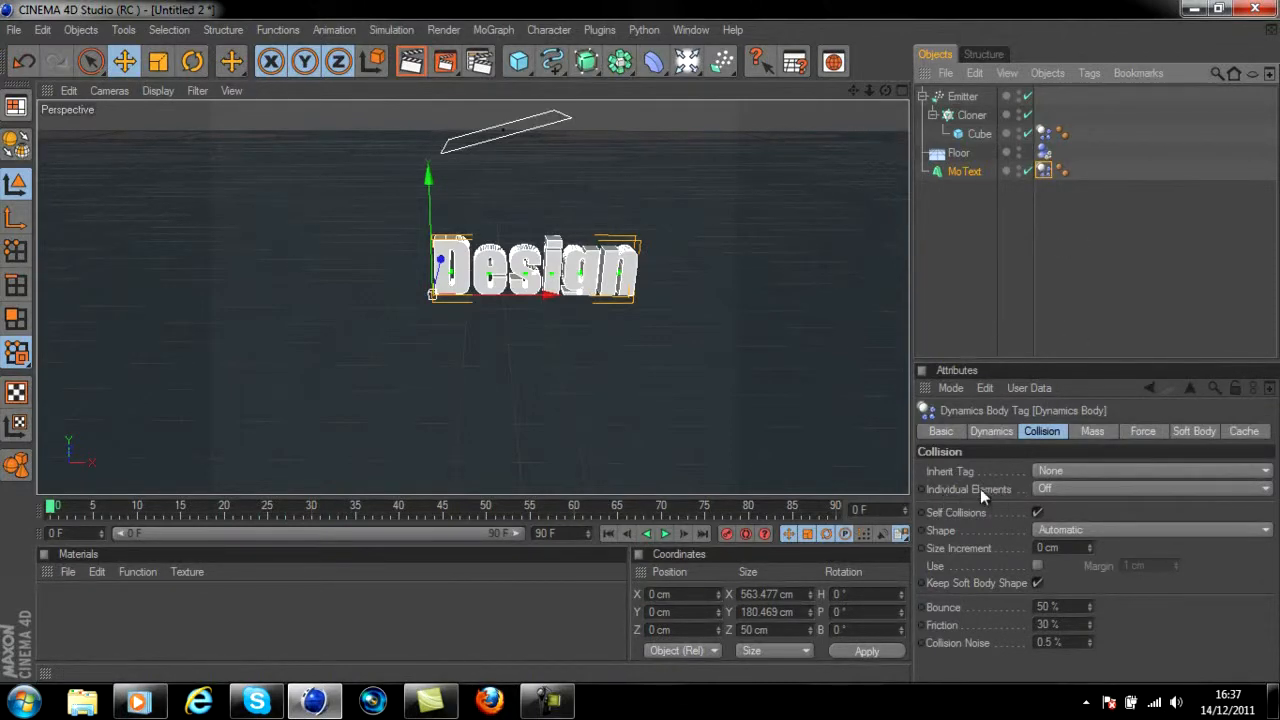
left_click(1062, 488)
left_click(1058, 560)
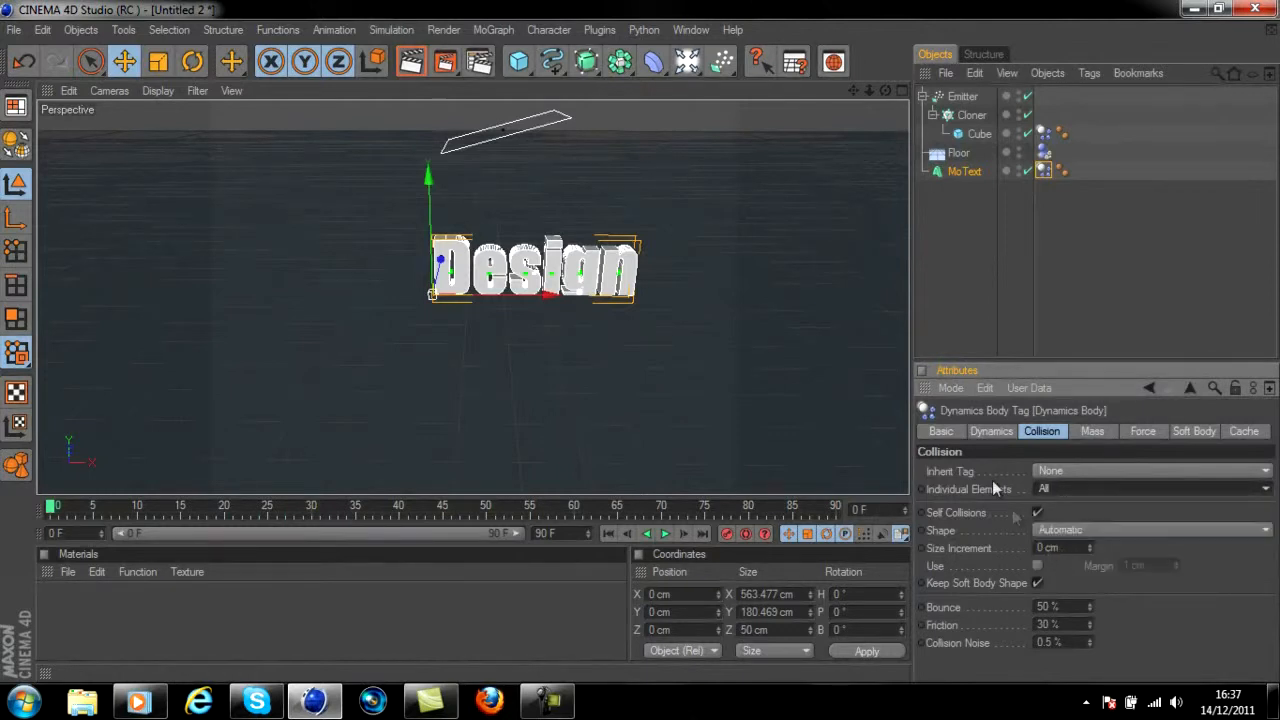
Set the trigger of the MoText's Dynamics Body to On Collision, preview the simulation, and return to the first frame
left_click(999, 432)
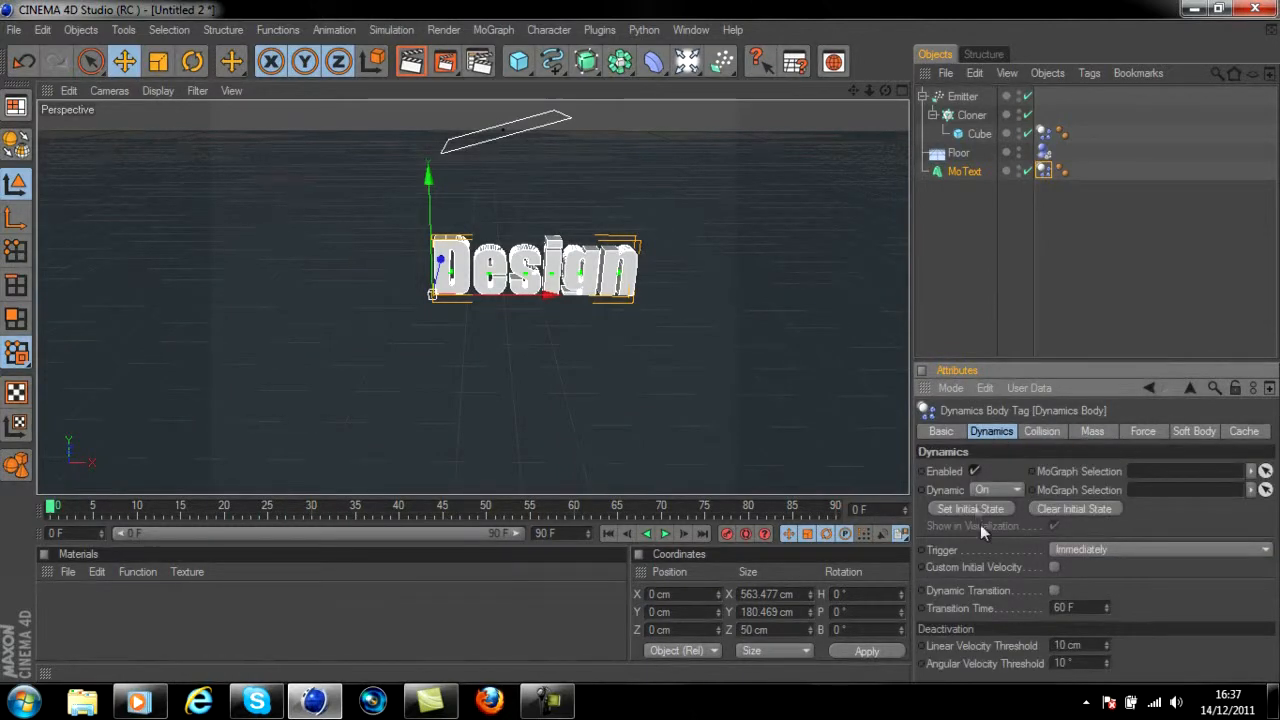
left_click(1068, 550)
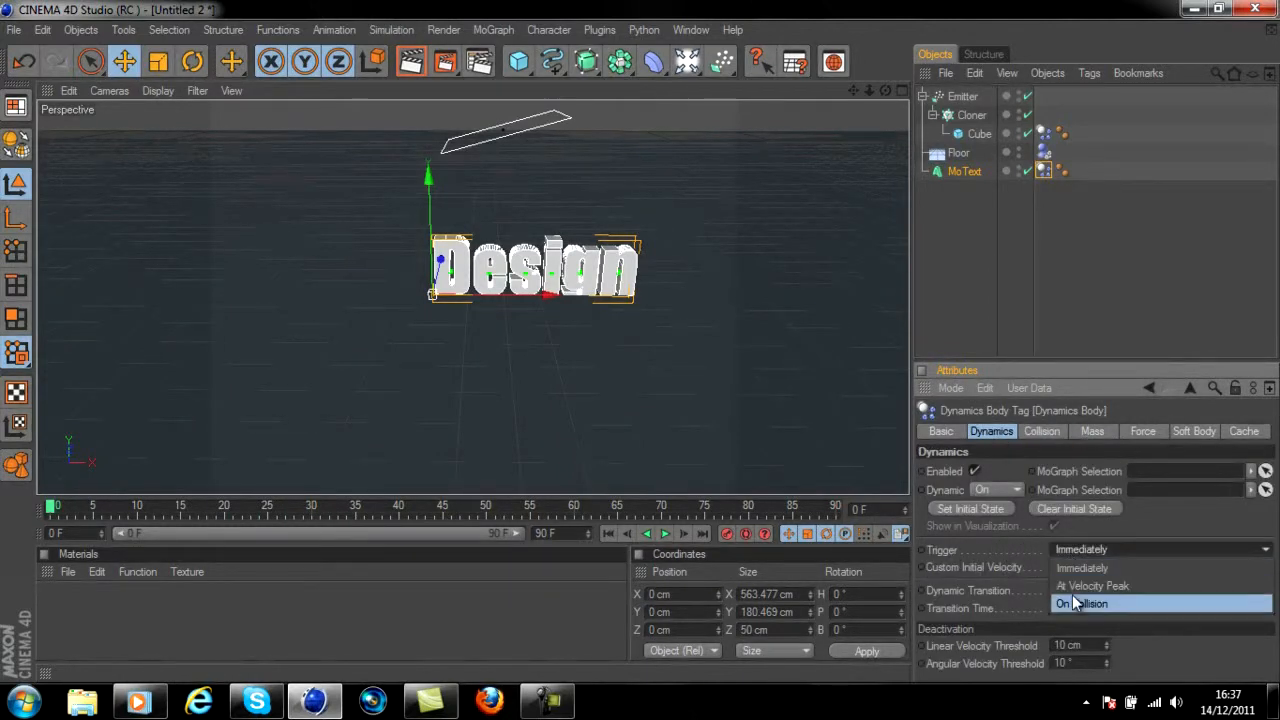
left_click(1074, 599)
left_click(663, 535)
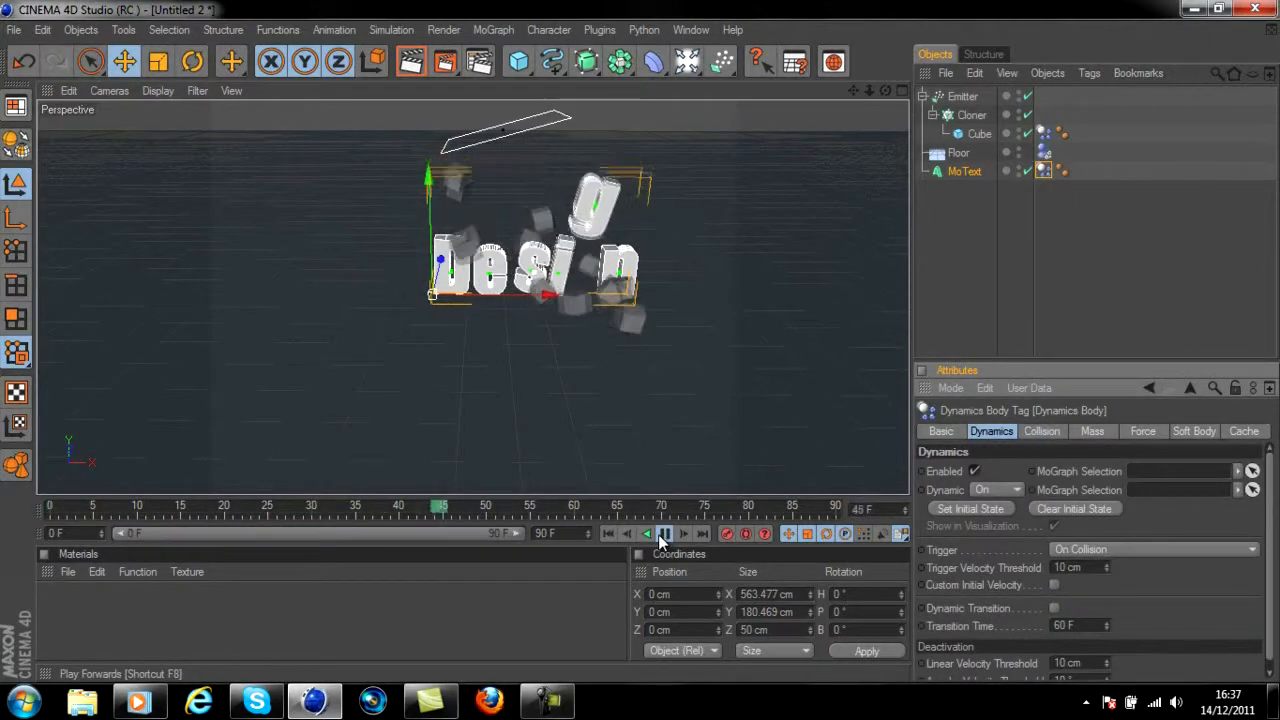
left_click(663, 535)
left_click(607, 533)
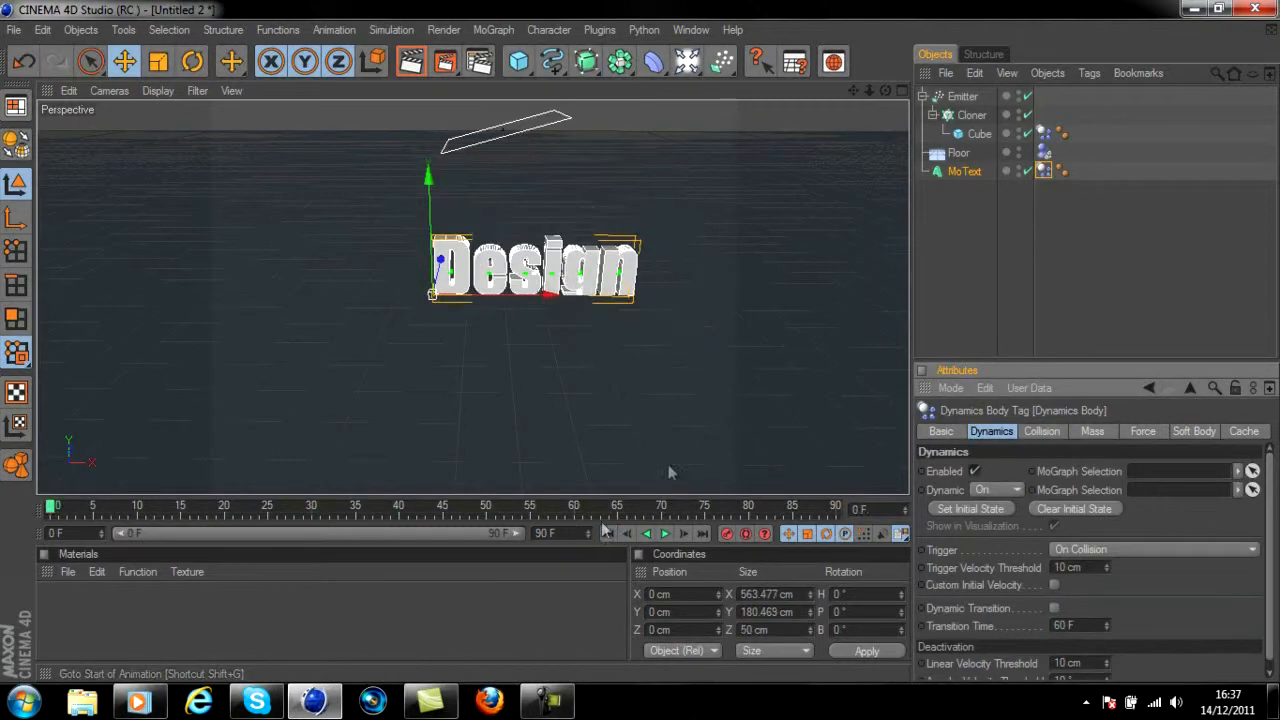
Raise the MoText above the floor to a Y position of about 27 cm
left_click(966, 172)
left_click_drag(428, 199, 640, 349)
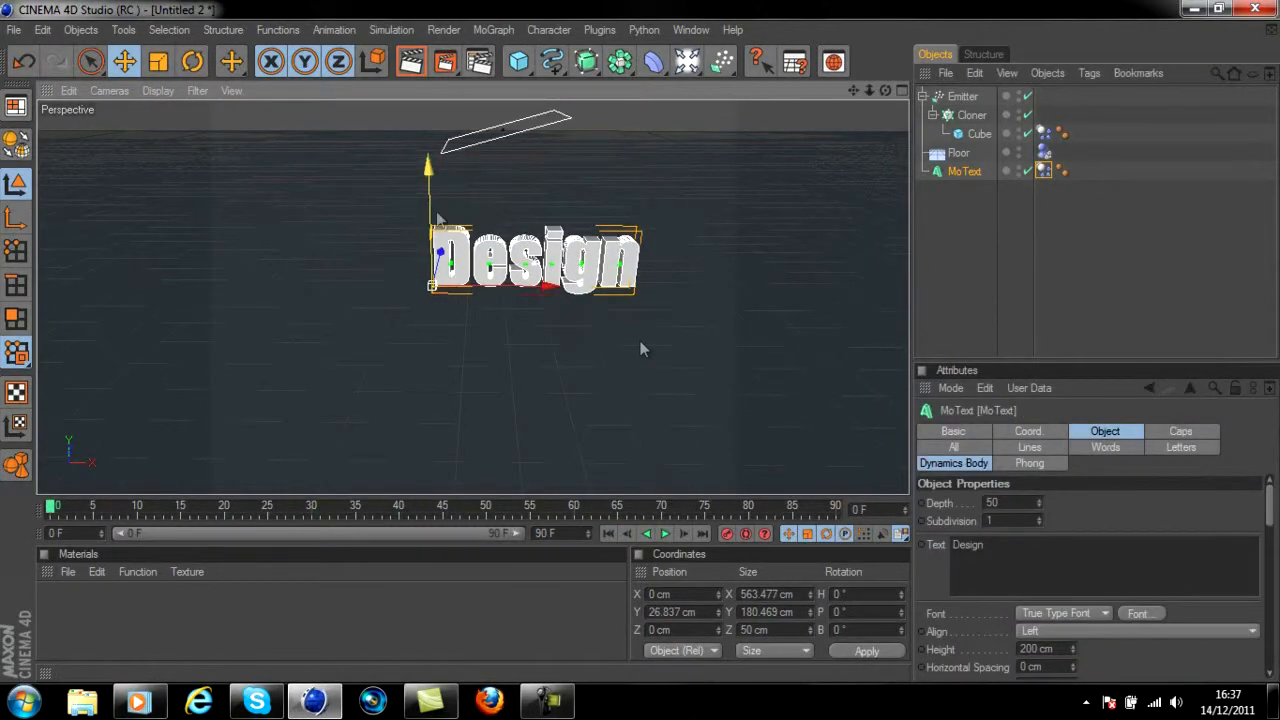
Raise the Emitter to a Y position of about 540 cm, preview the simulation, and return to the first frame
left_click(511, 141)
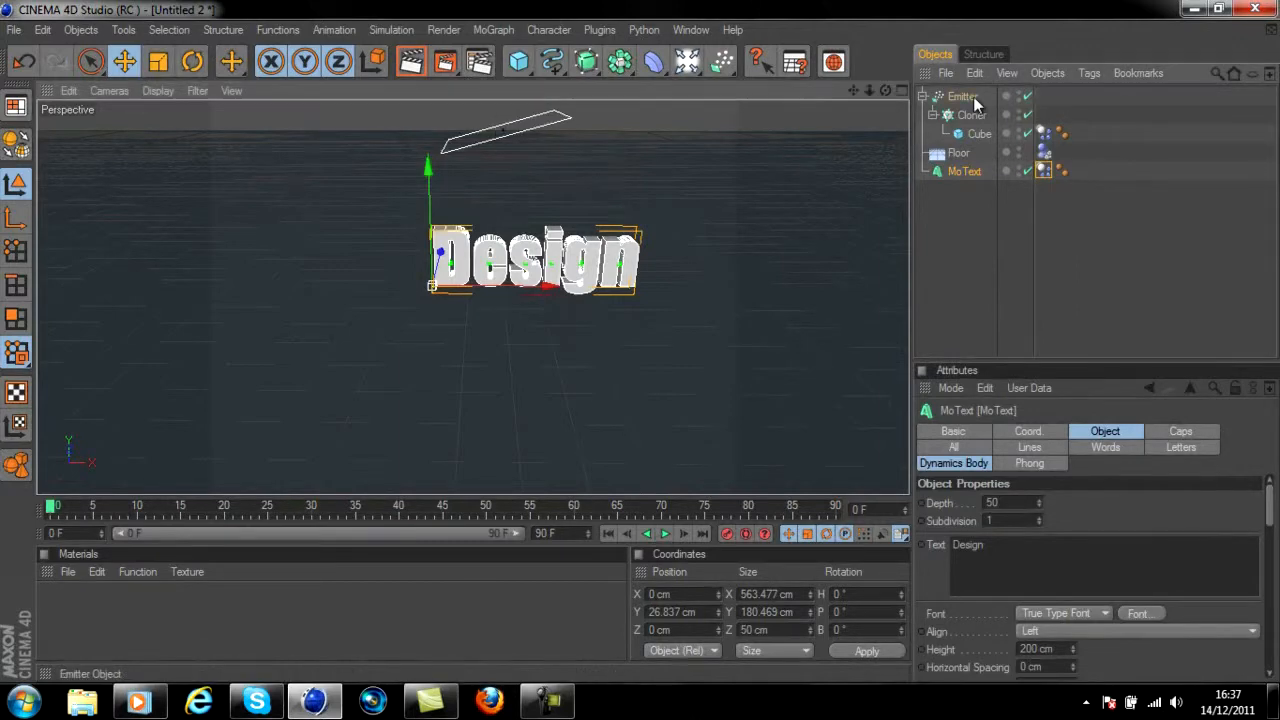
left_click_drag(524, 187, 640, 349)
left_click(663, 533)
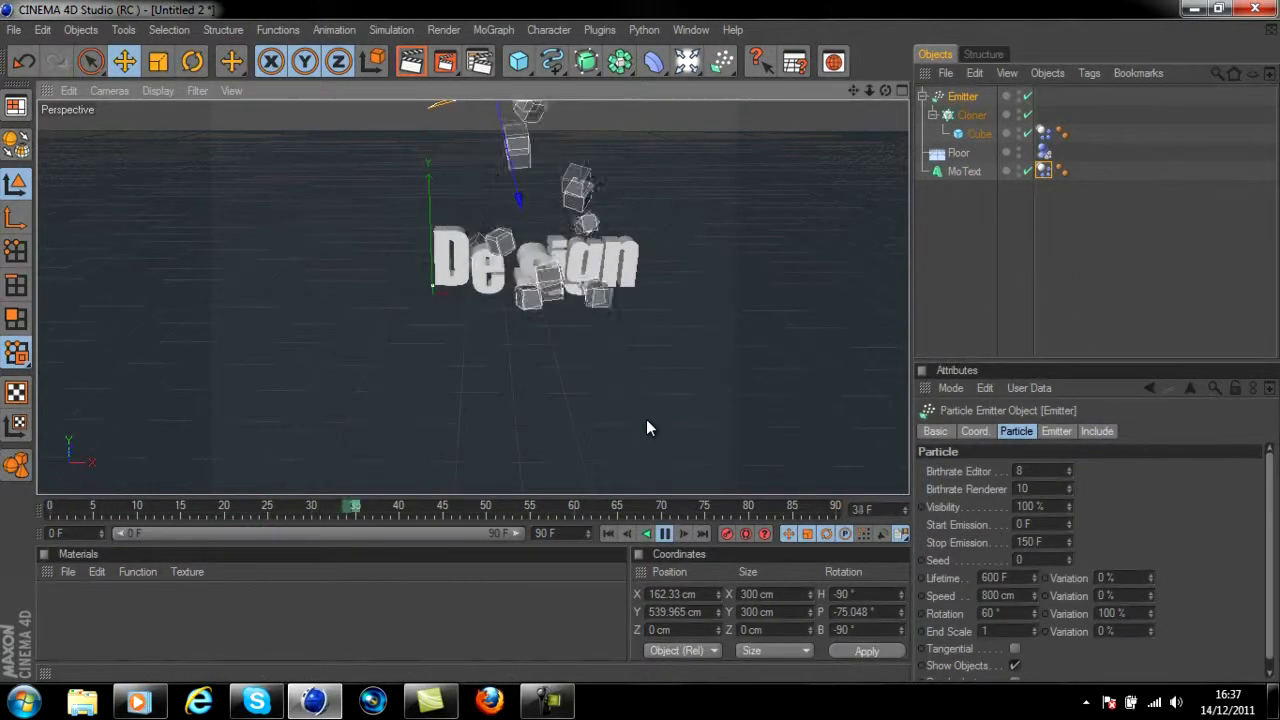
left_click(665, 533)
left_click(608, 533)
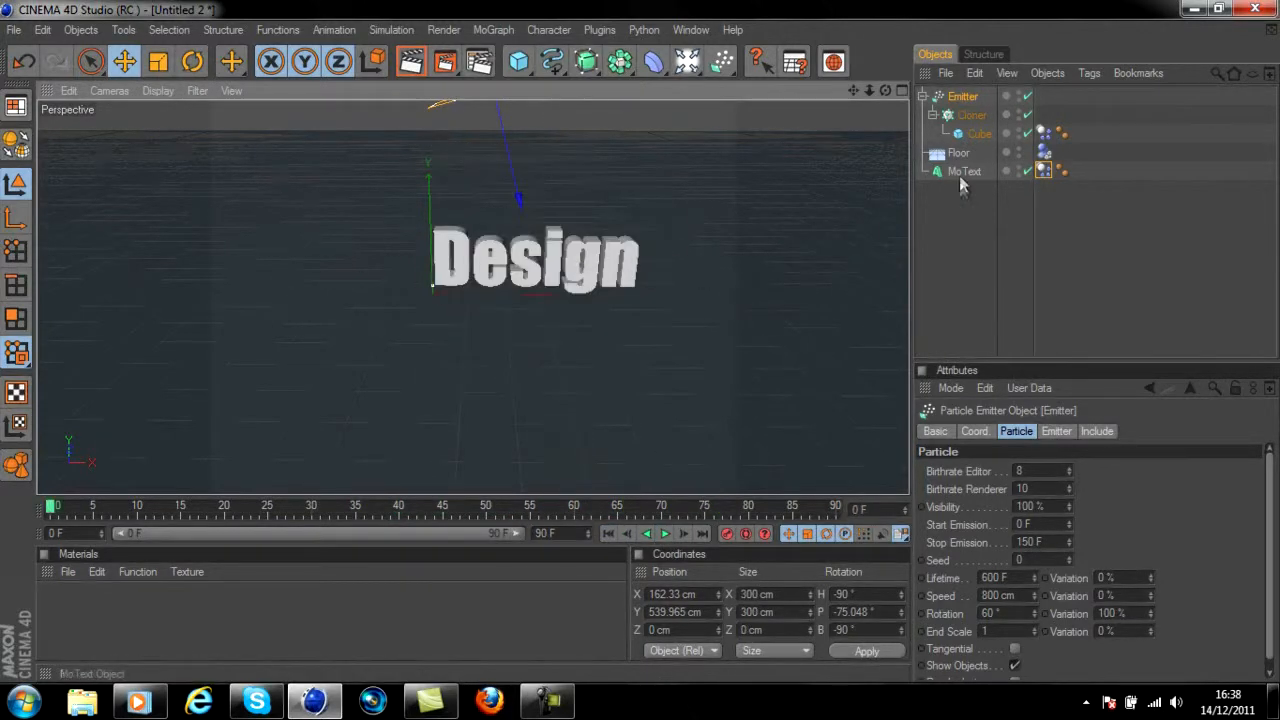
Change the MoText's text to uppercase "DESIGN"
left_click(962, 172)
left_click(1003, 547)
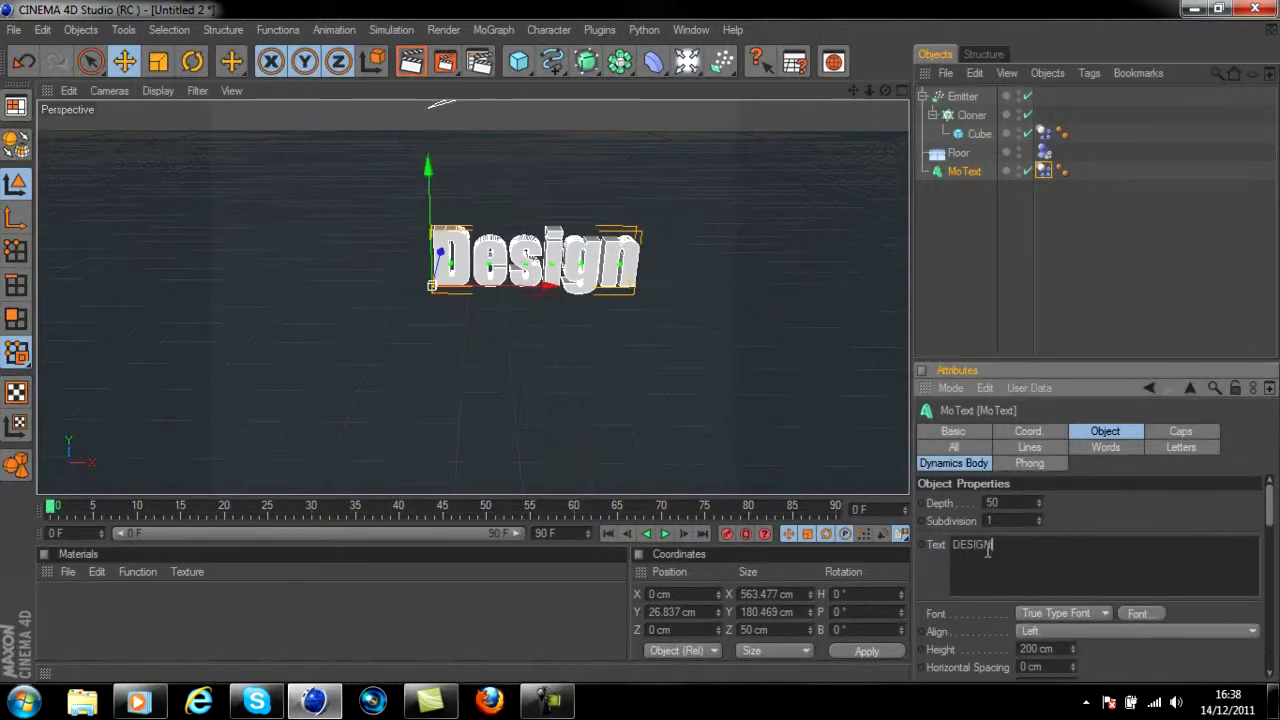
key("Return")
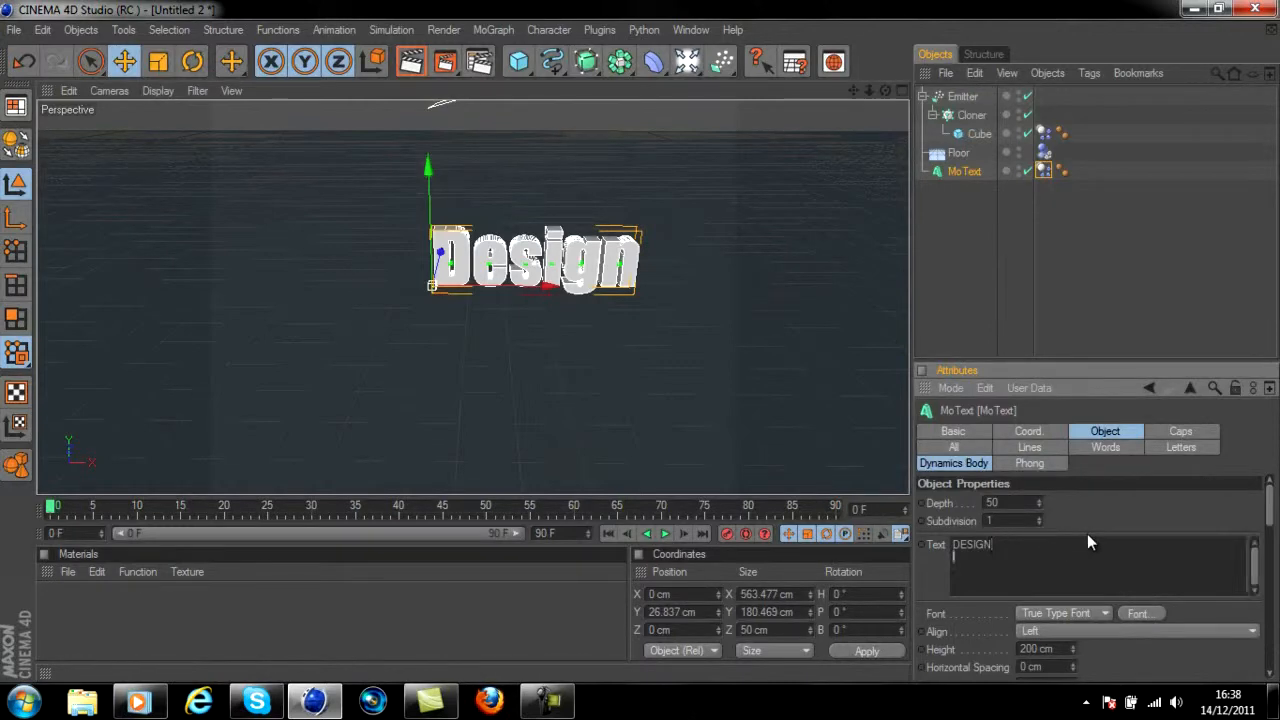
left_click(641, 349)
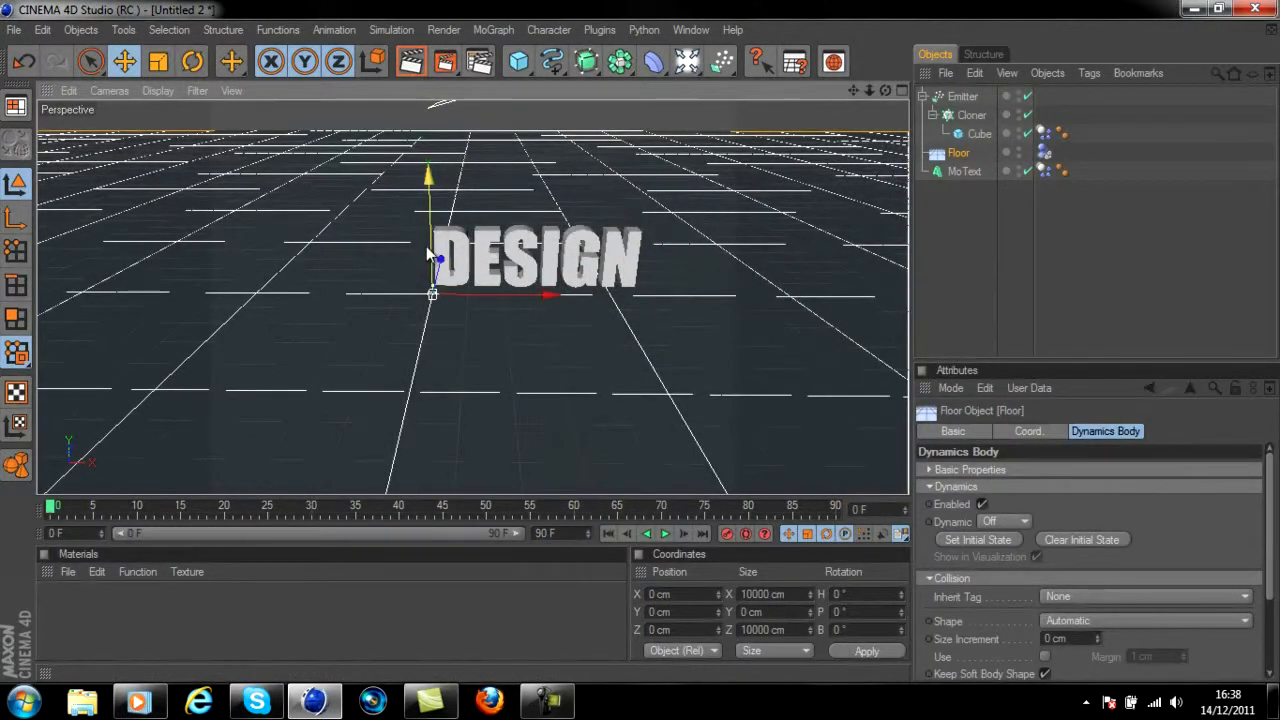
left_click_drag(427, 247, 427, 251)
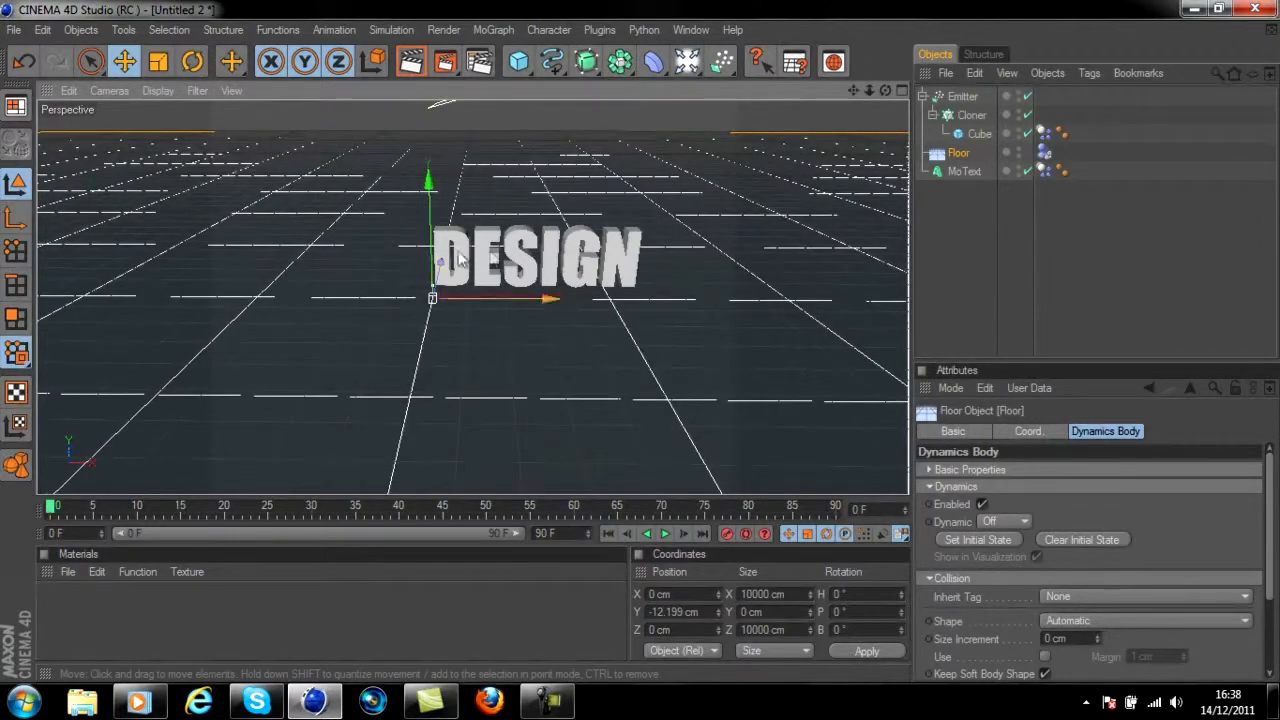
key("ctrl+z")
Set the MoText's Y position to 0 cm, preview the simulation, and return to the first frame
left_click(955, 170)
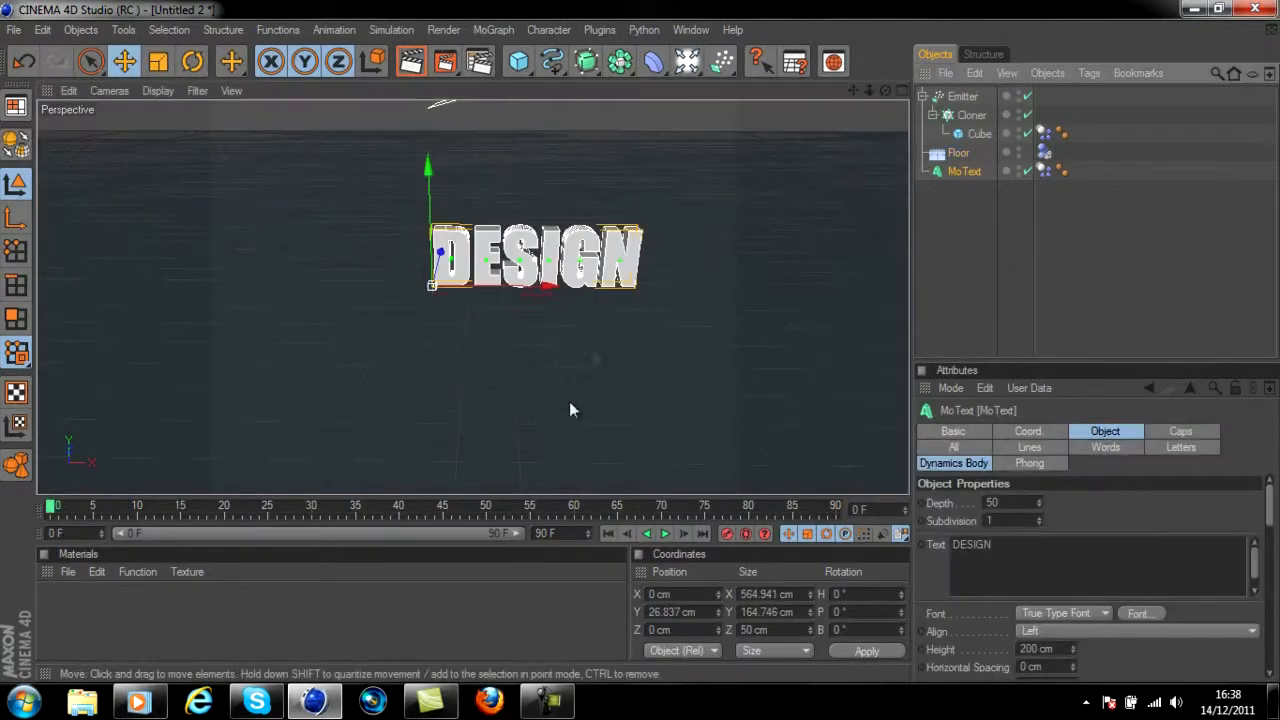
left_click(700, 611)
type("0")
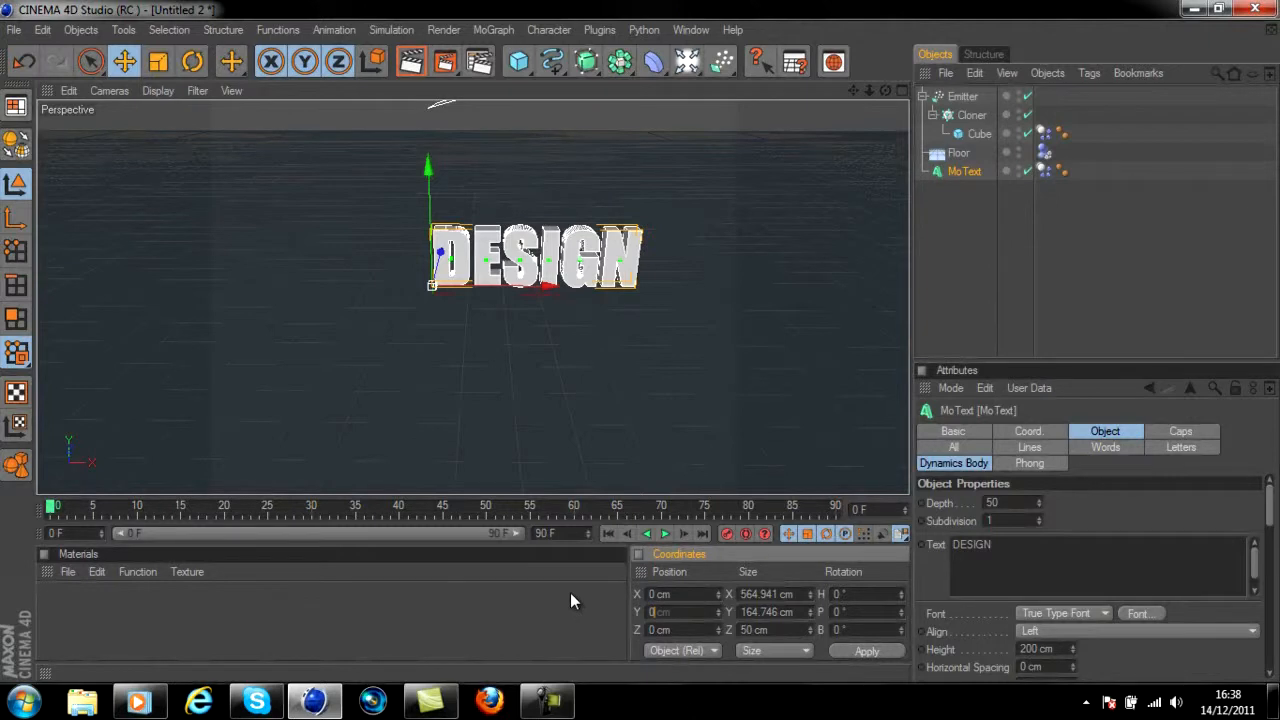
key("Return")
left_click(665, 534)
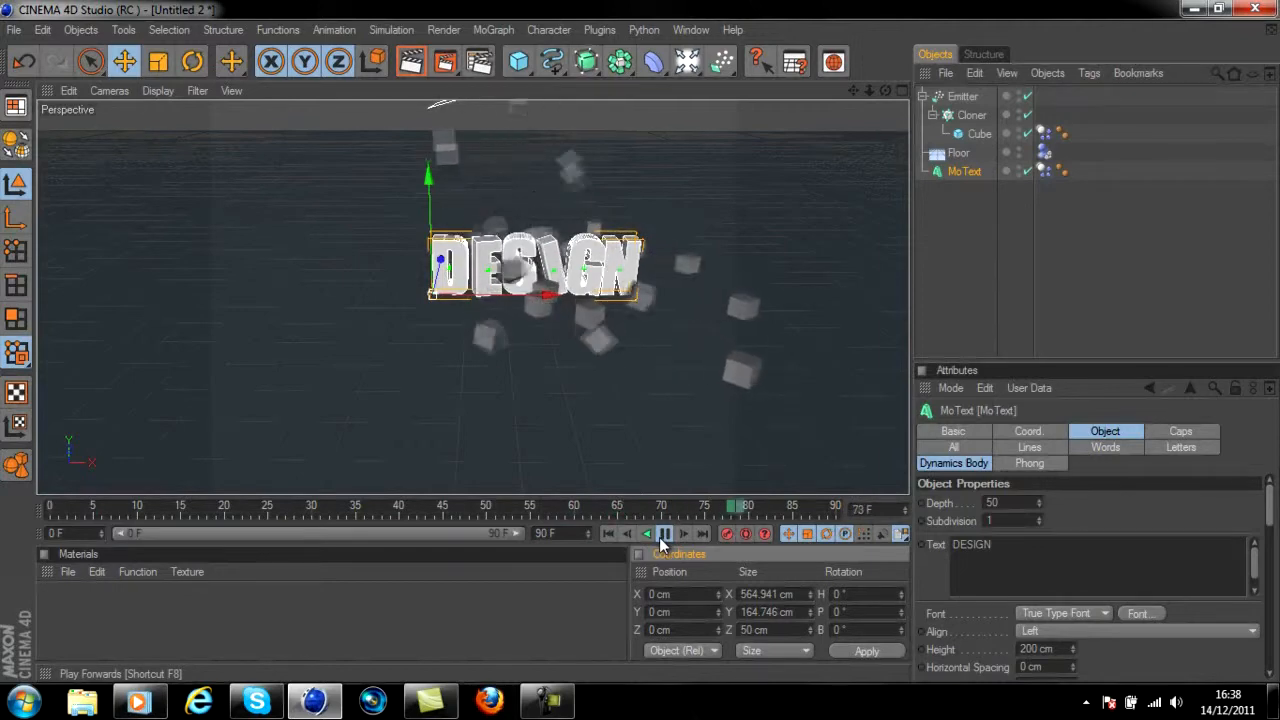
left_click(607, 534)
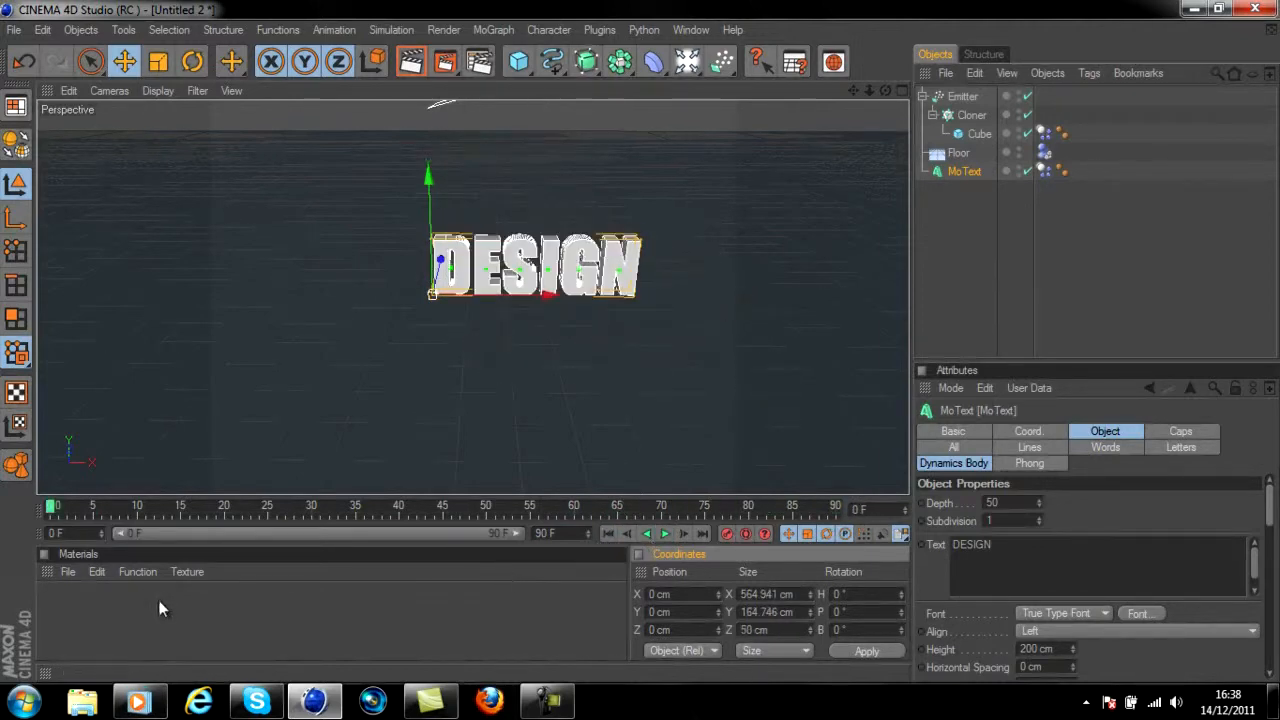
Create a new material and set its color to orange (R 235, G 92, B 15)
double_click(85, 599)
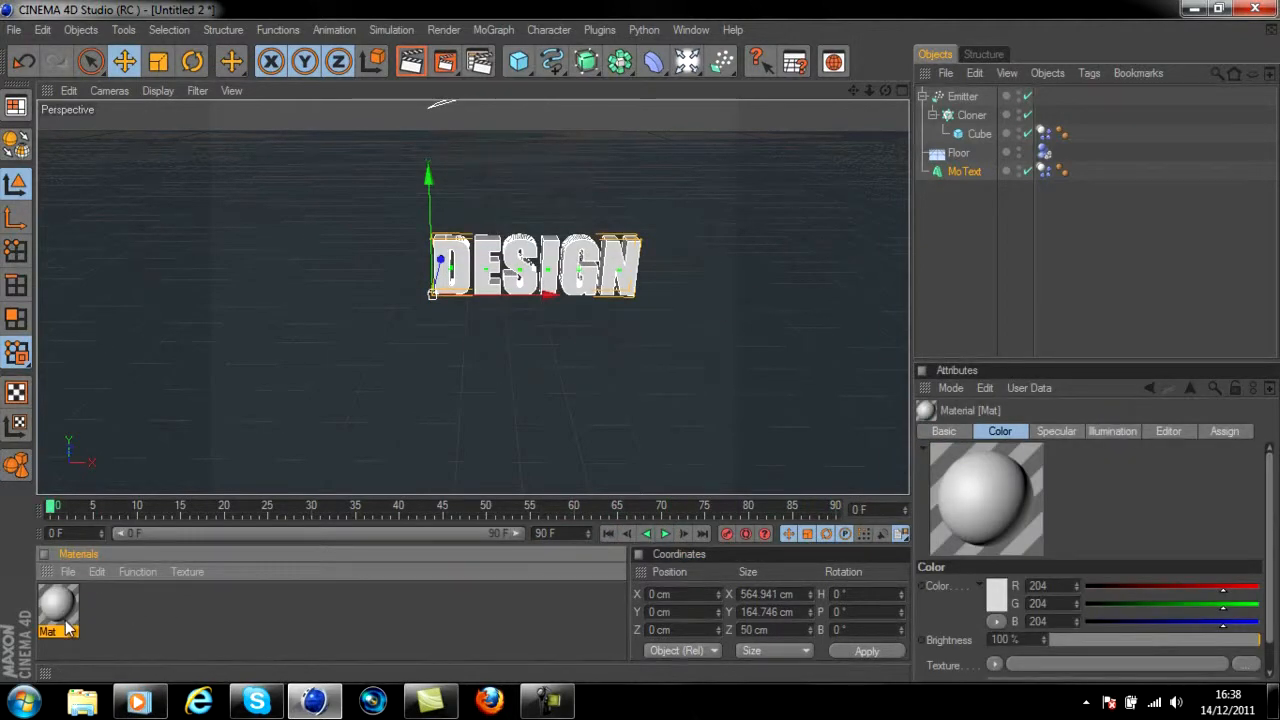
double_click(58, 605)
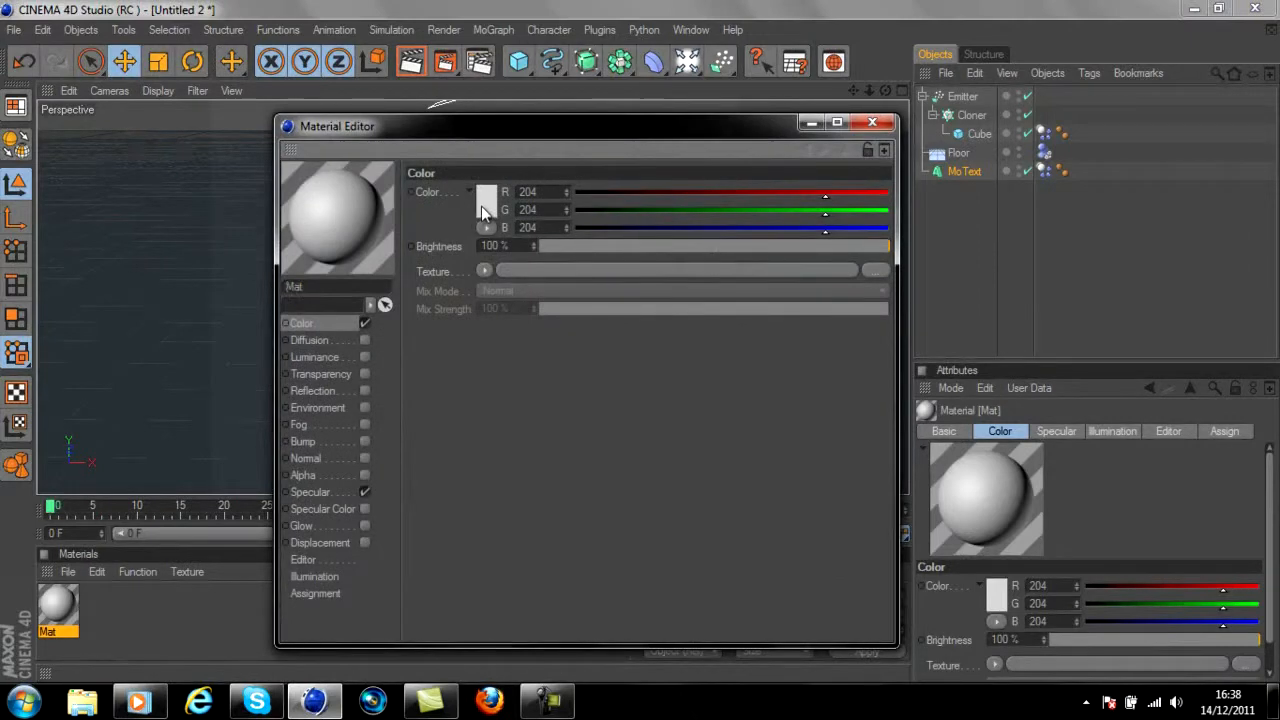
double_click(481, 206)
mouse_move(440, 134)
left_mouse_down()
mouse_move(484, 151)
mouse_move(449, 135)
left_mouse_up()
left_click(449, 295)
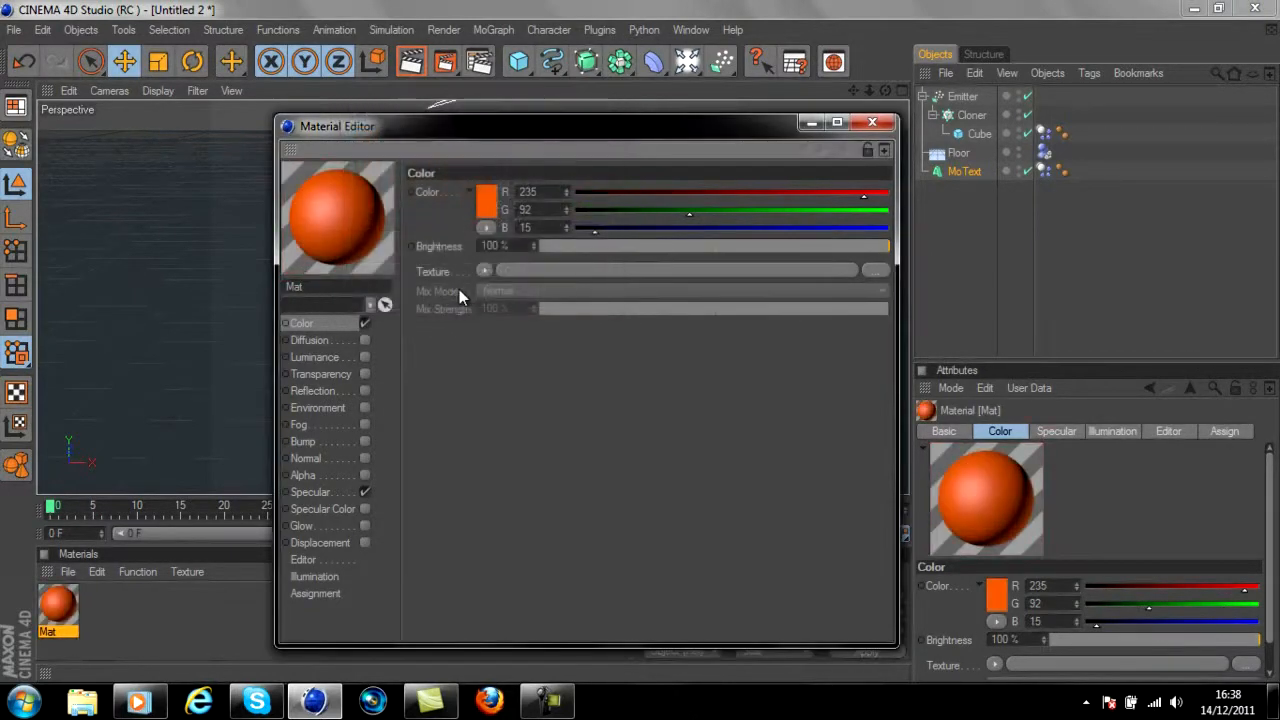
left_click(872, 122)
Create a second material and set its color to dark grey (R 95, G 95, B 95)
left_click(165, 588)
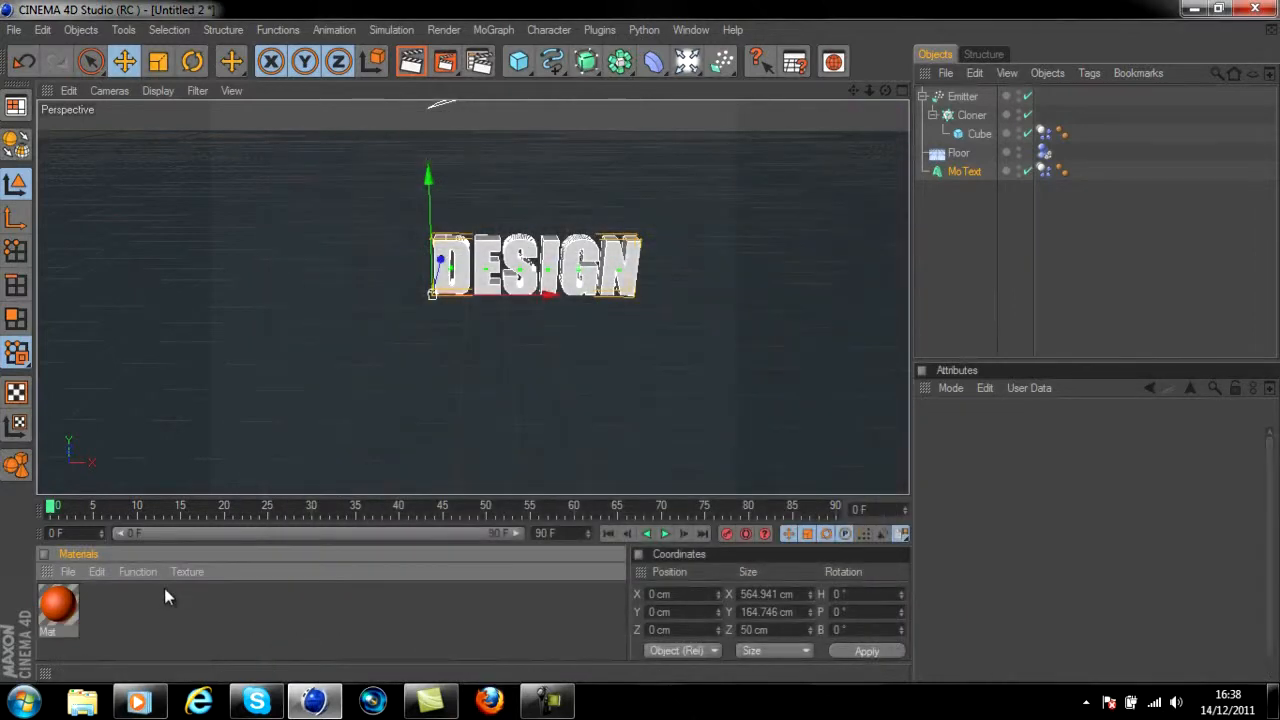
double_click(100, 613)
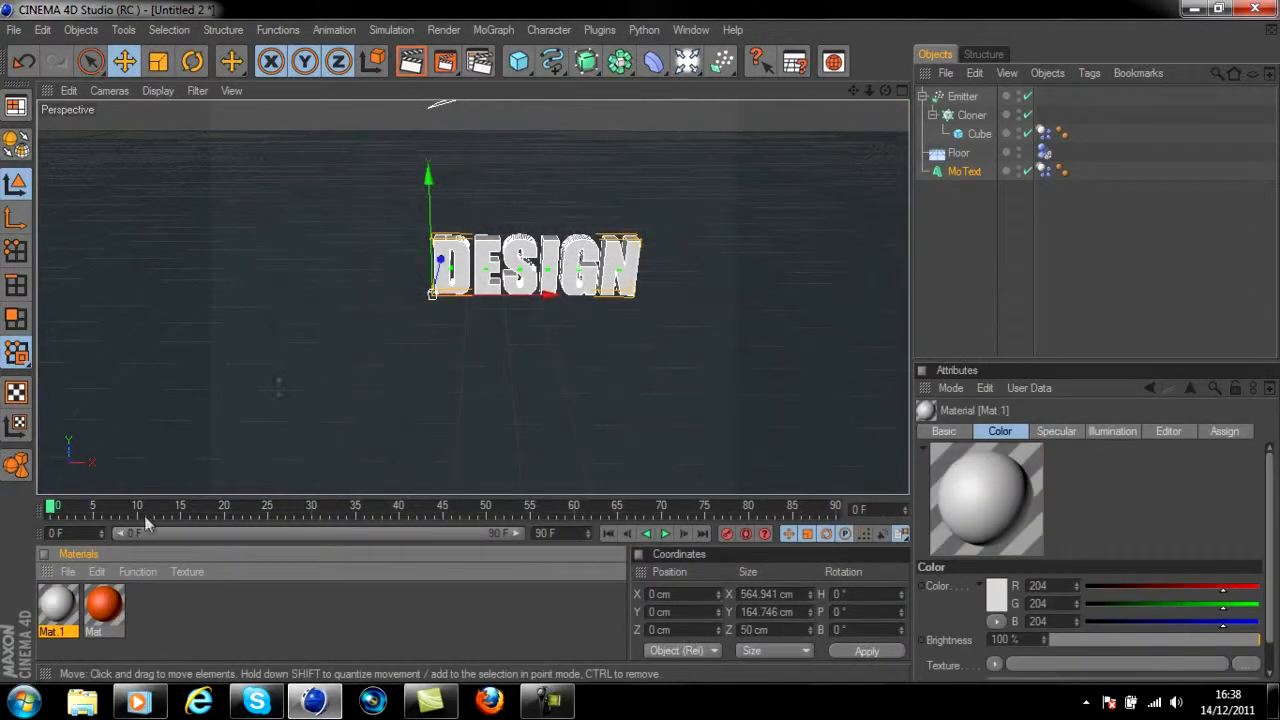
double_click(58, 606)
left_click(486, 200)
left_click(382, 193)
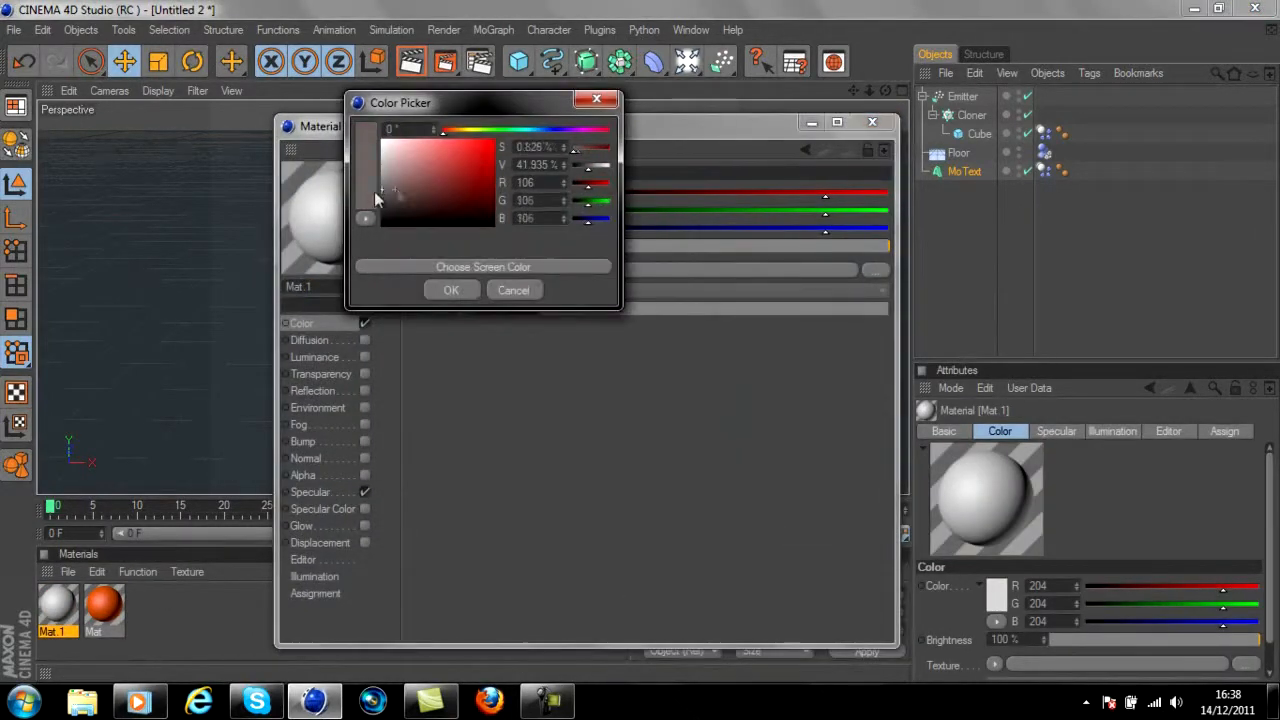
left_click(449, 290)
left_click(872, 121)
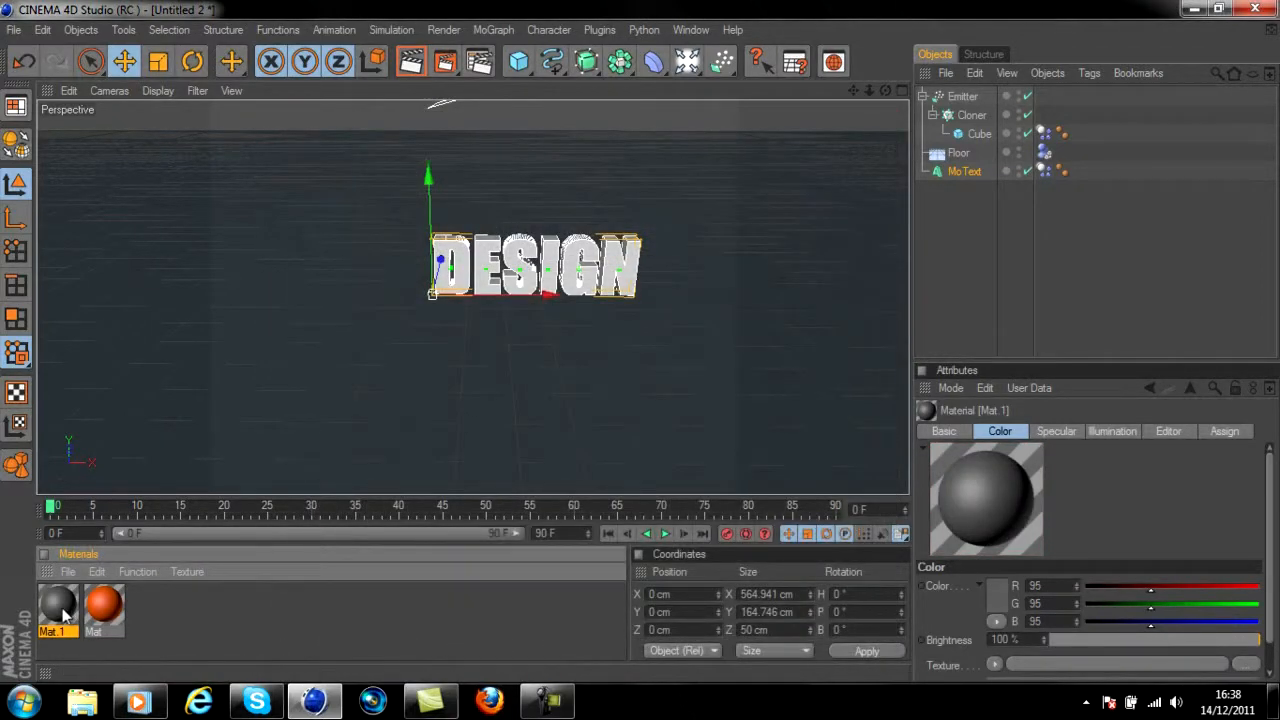
Apply the dark grey material to the MoText, leaving only one texture tag for it
left_click_drag(478, 285, 494, 284)
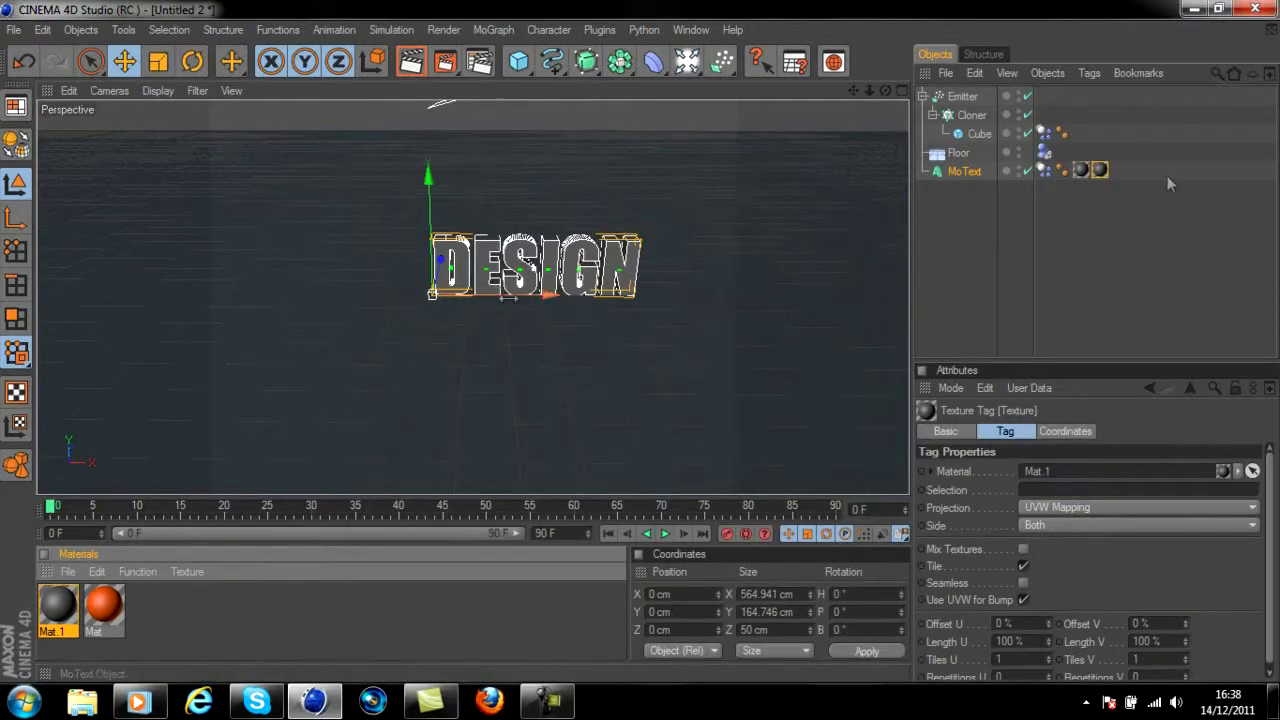
left_click(1097, 173)
key("Delete")
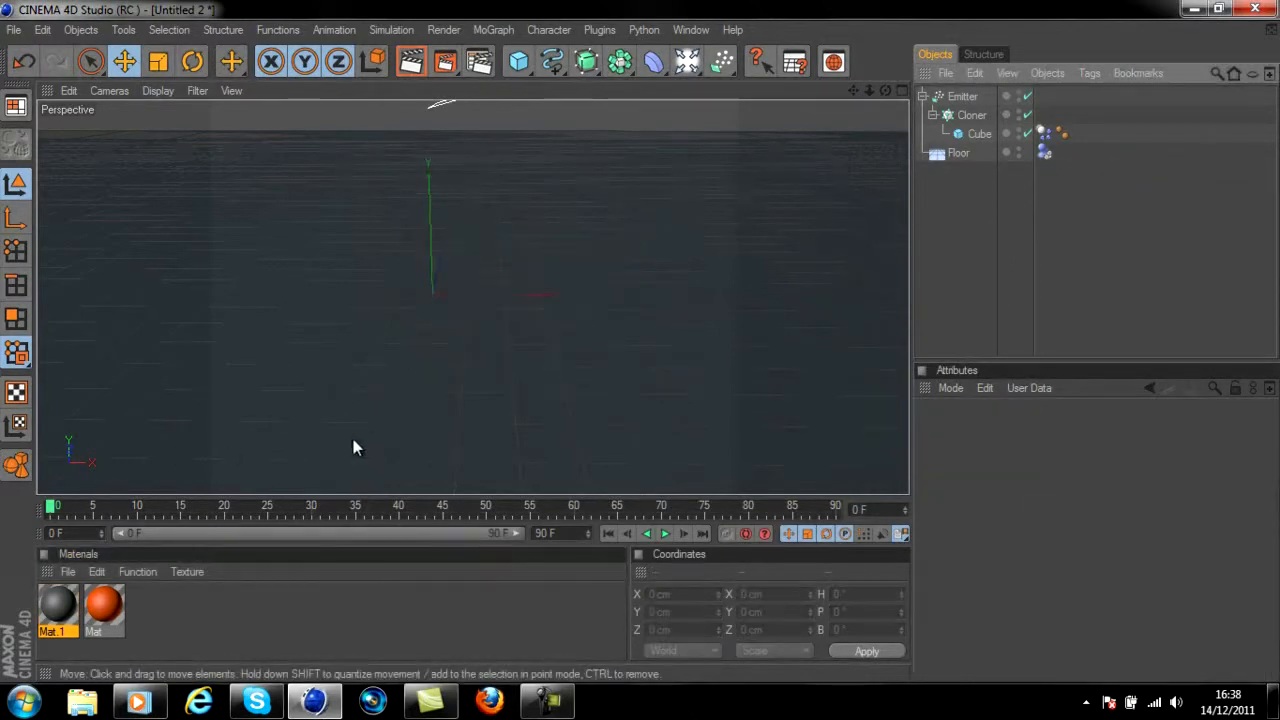
key("ctrl+z")
key("ctrl+z")
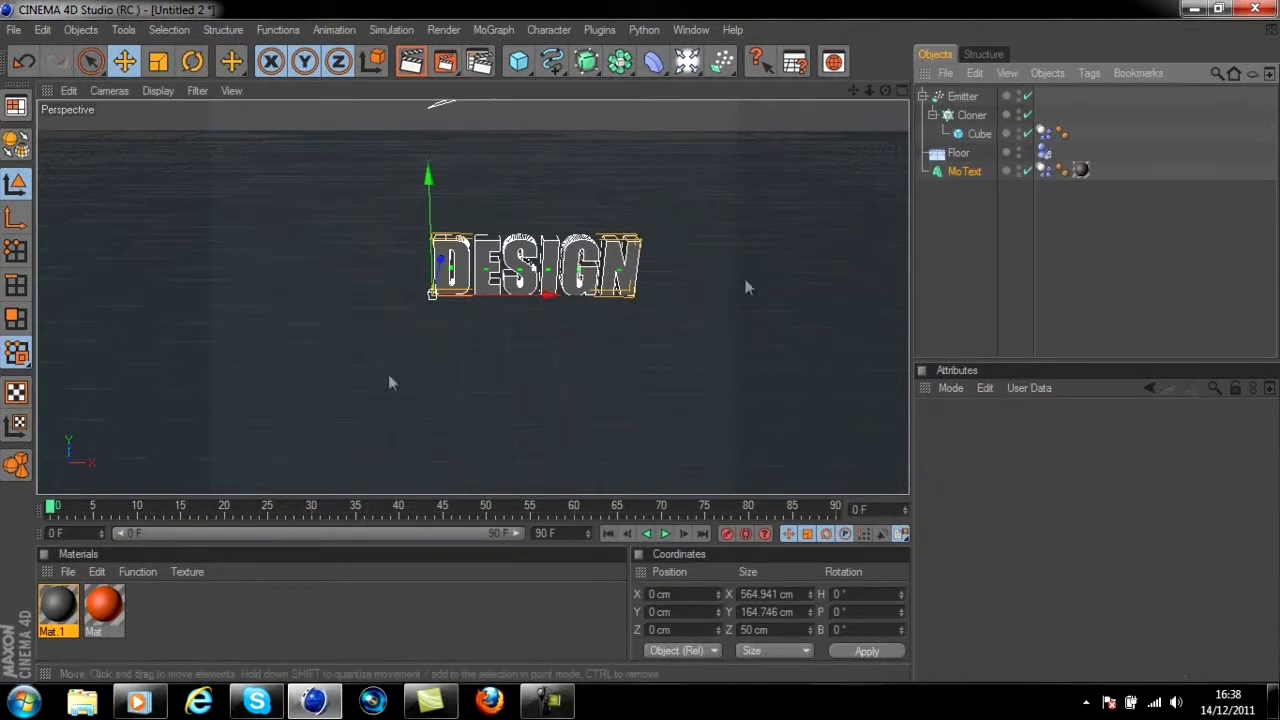
Apply the orange material to the MoText and restrict its texture tag to the selection C1
left_click_drag(104, 613, 462, 340)
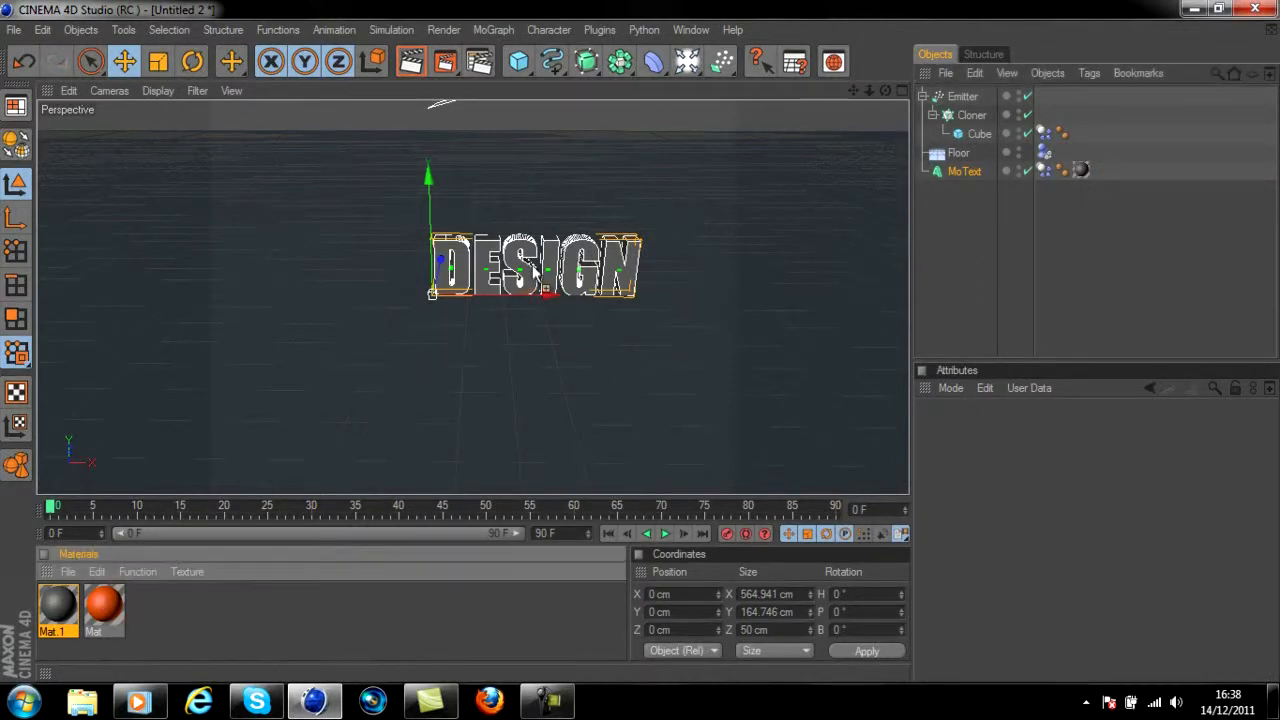
left_click_drag(535, 272, 575, 294)
left_click(1073, 489)
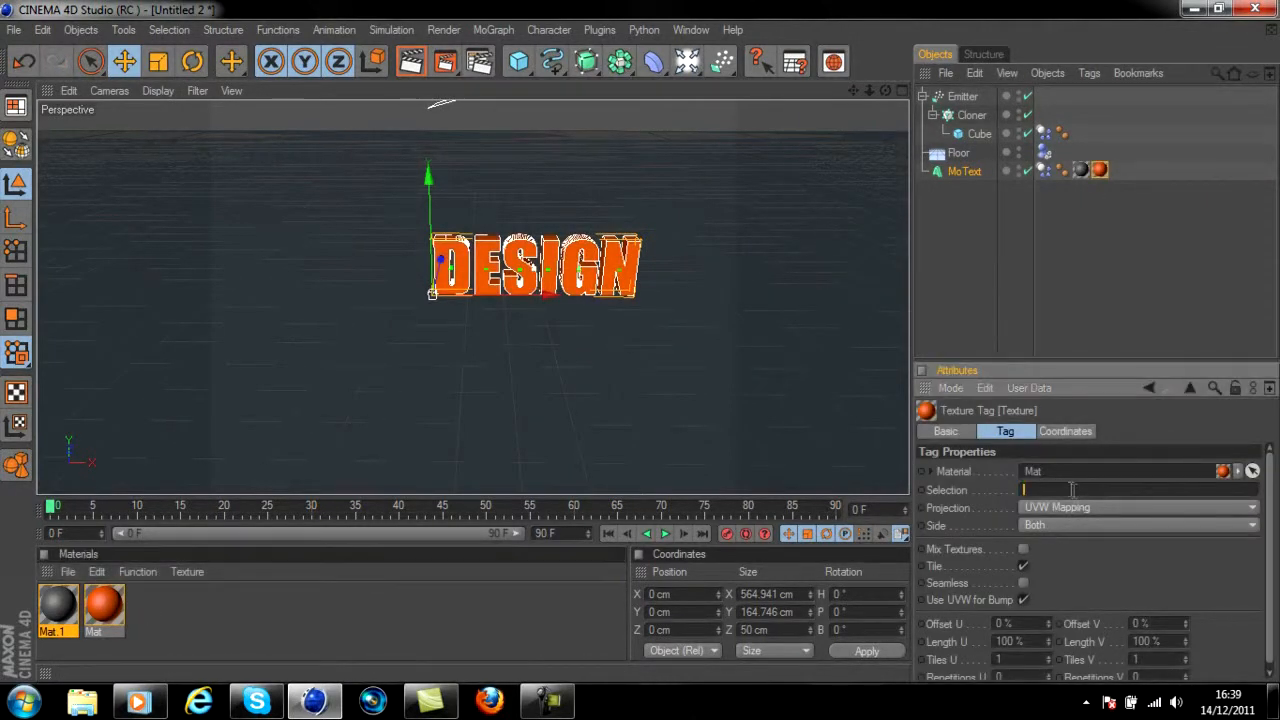
type("C1")
Render the active view from different viewing angles to check the materials on the DESIGN text
left_click(413, 62)
left_click(887, 93)
left_click_drag(886, 90, 640, 350)
left_click(413, 62)
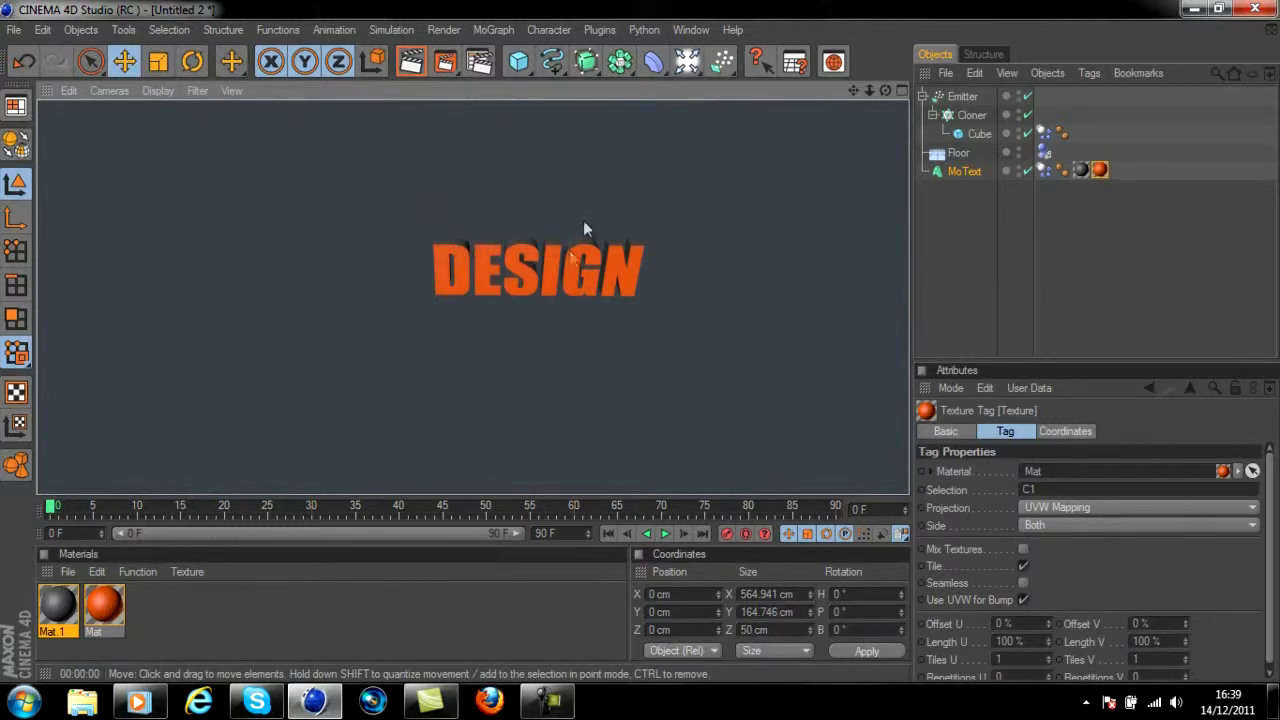
left_click_drag(886, 88, 642, 348)
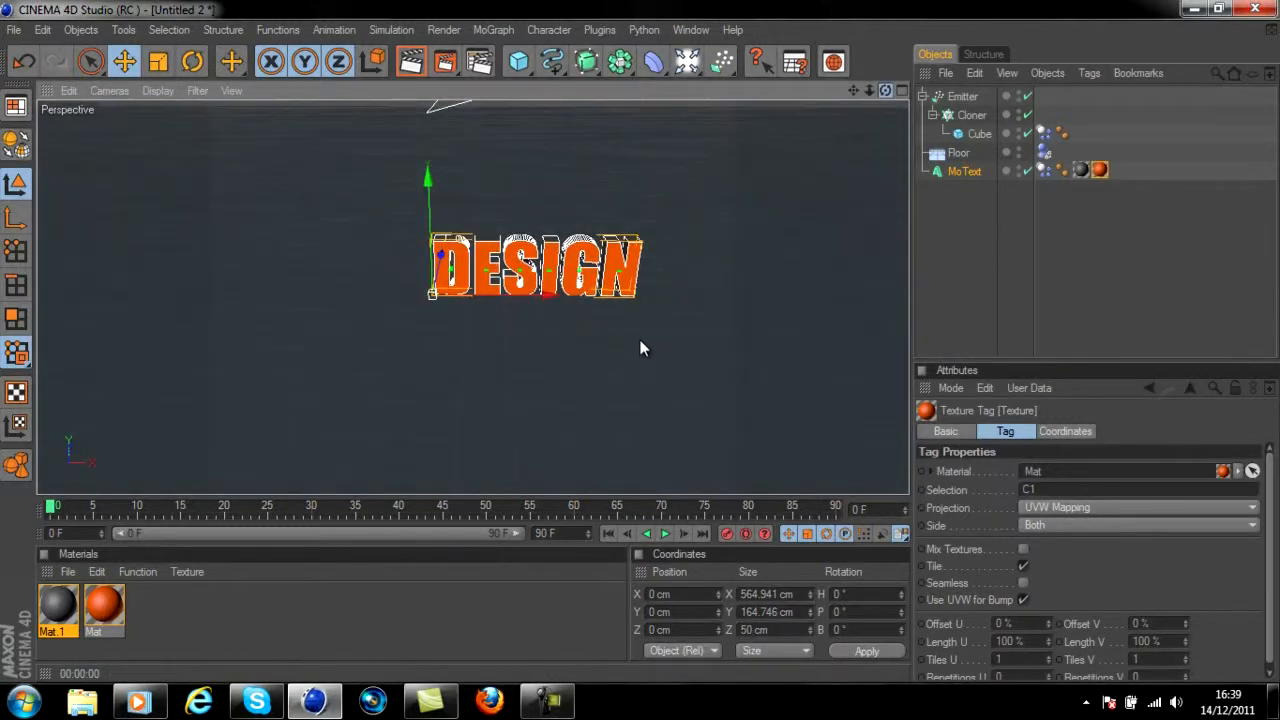
Create a third material with a pure white color (RGB 255) and enable its reflection at 35% brightness
double_click(362, 595)
double_click(58, 605)
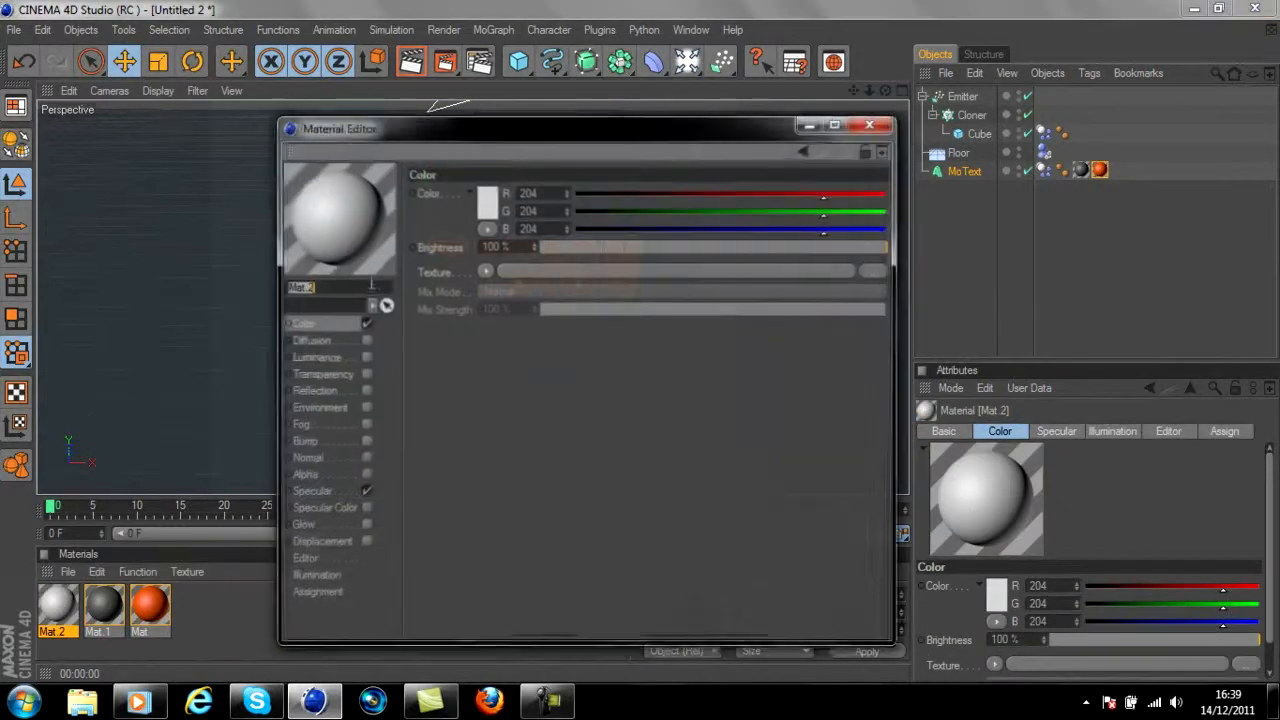
left_click(490, 200)
left_click(478, 291)
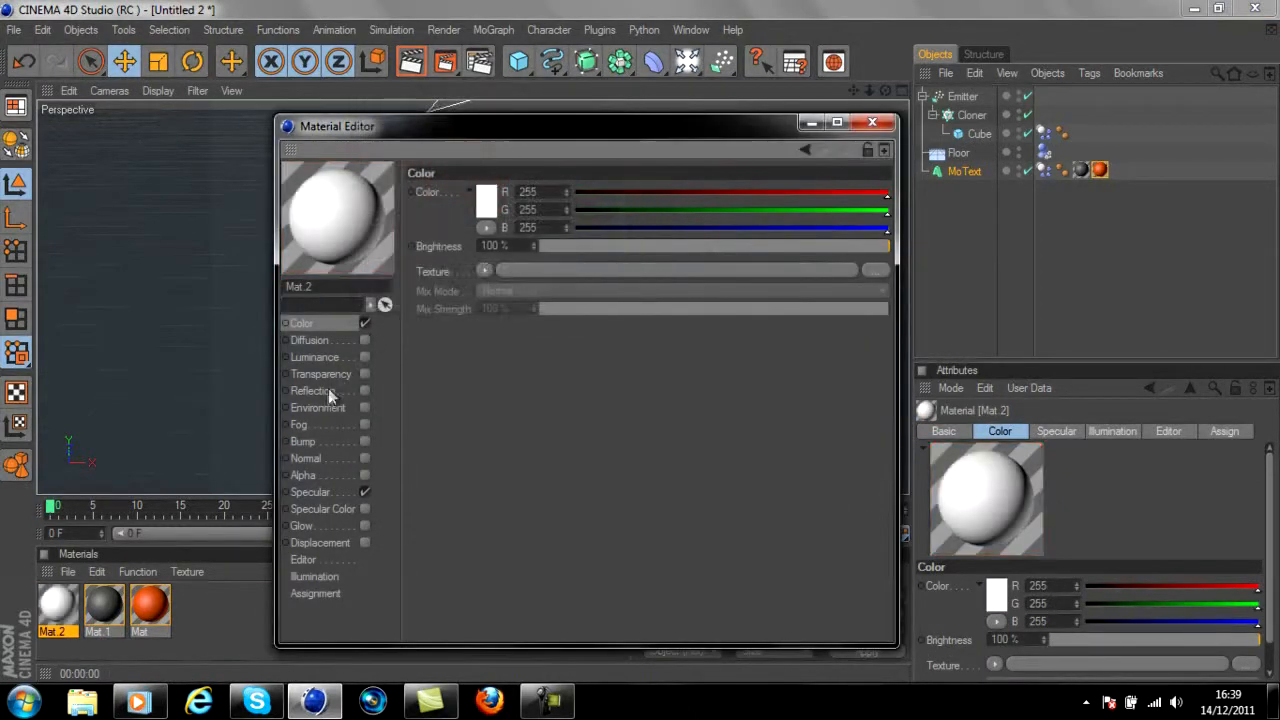
left_click(327, 391)
left_click(364, 390)
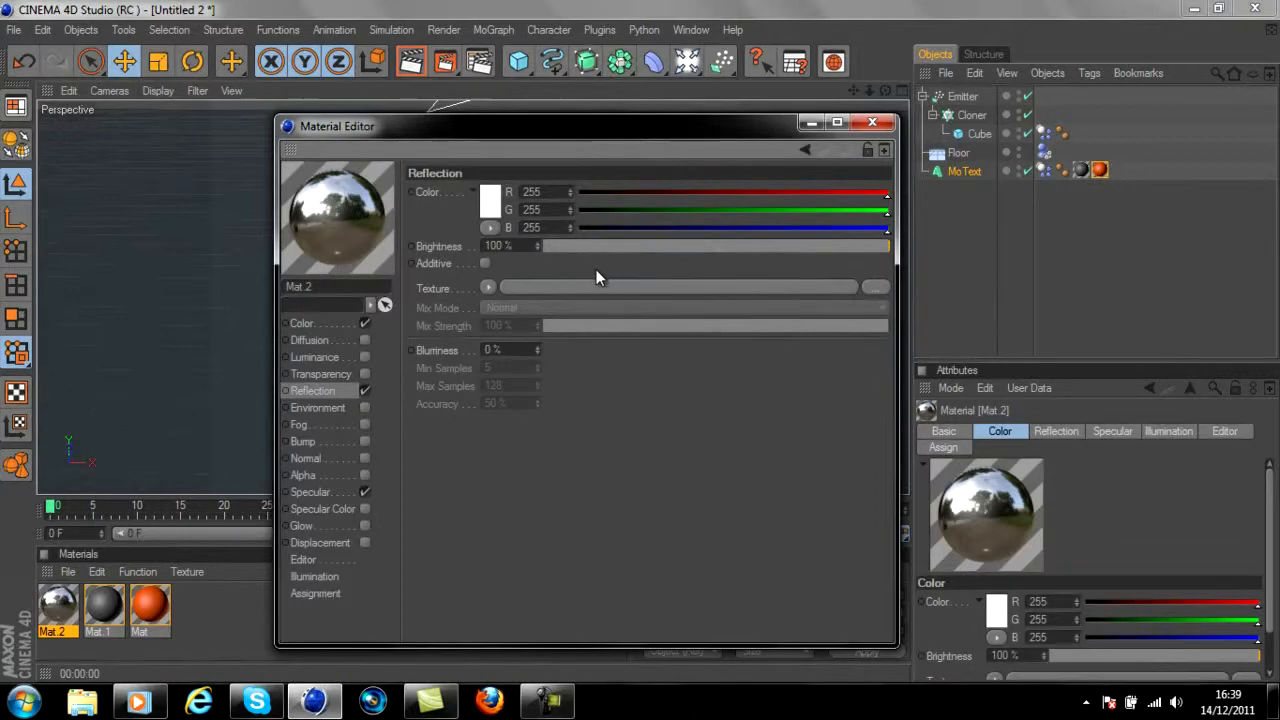
left_click_drag(626, 246, 665, 248)
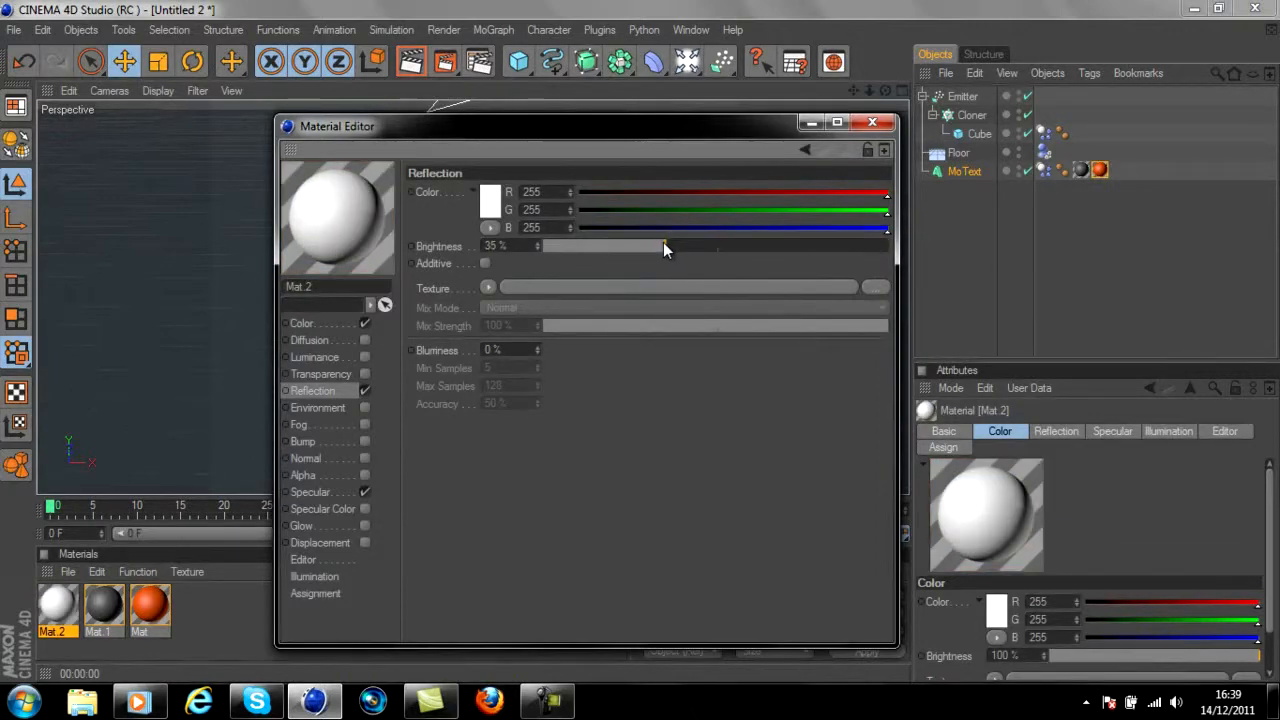
Apply the white reflective material to the Floor and test-render the scene to check the text's reflection
left_click(872, 122)
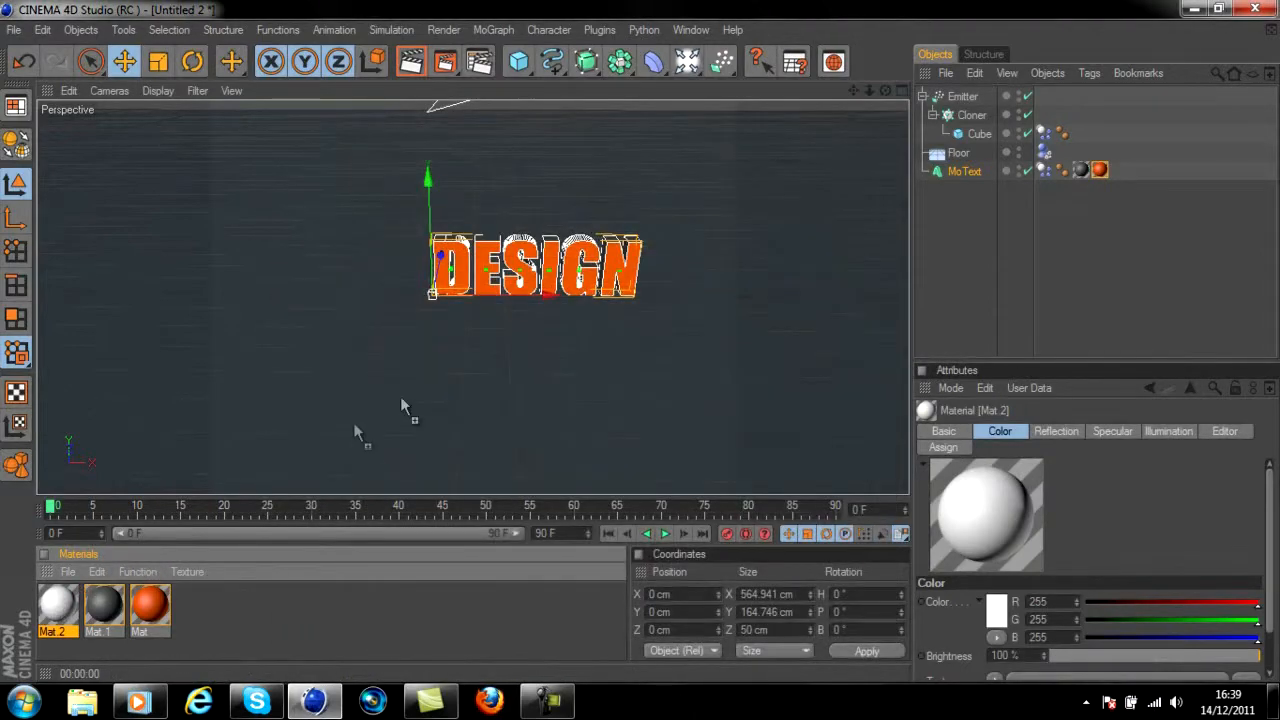
left_click_drag(401, 405, 437, 314)
left_click(445, 62)
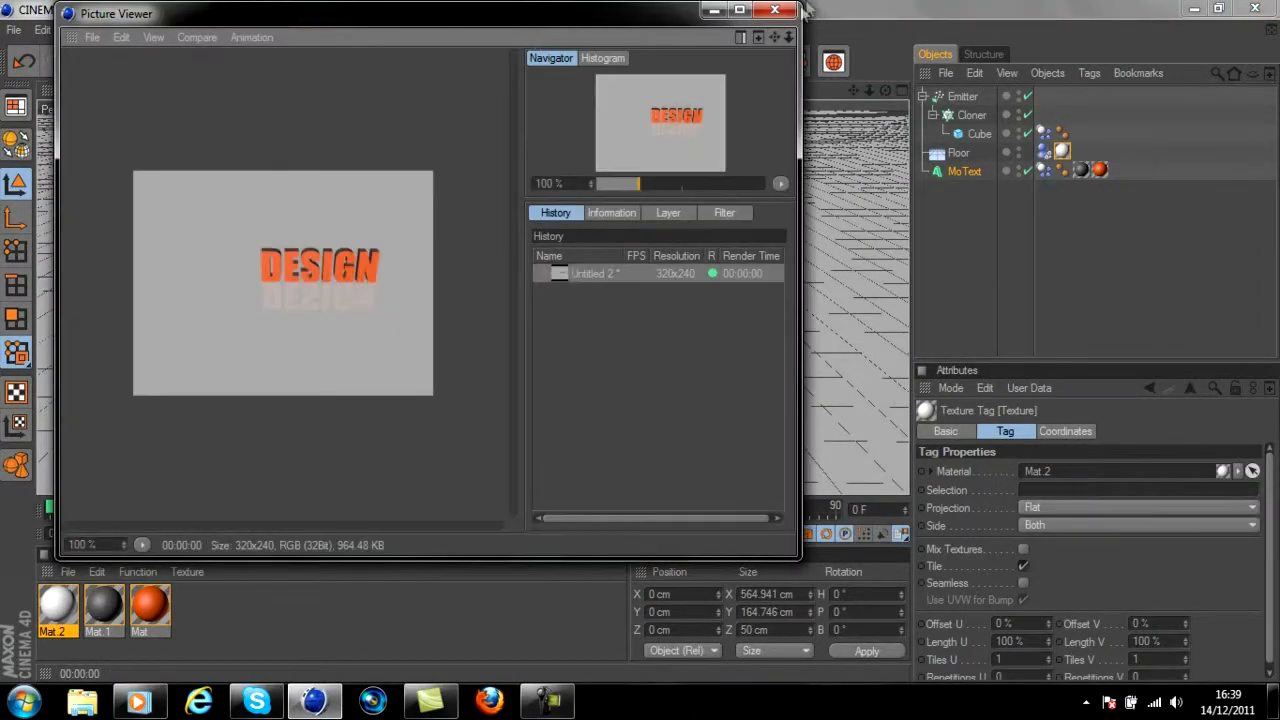
left_click(773, 14)
left_click(411, 62)
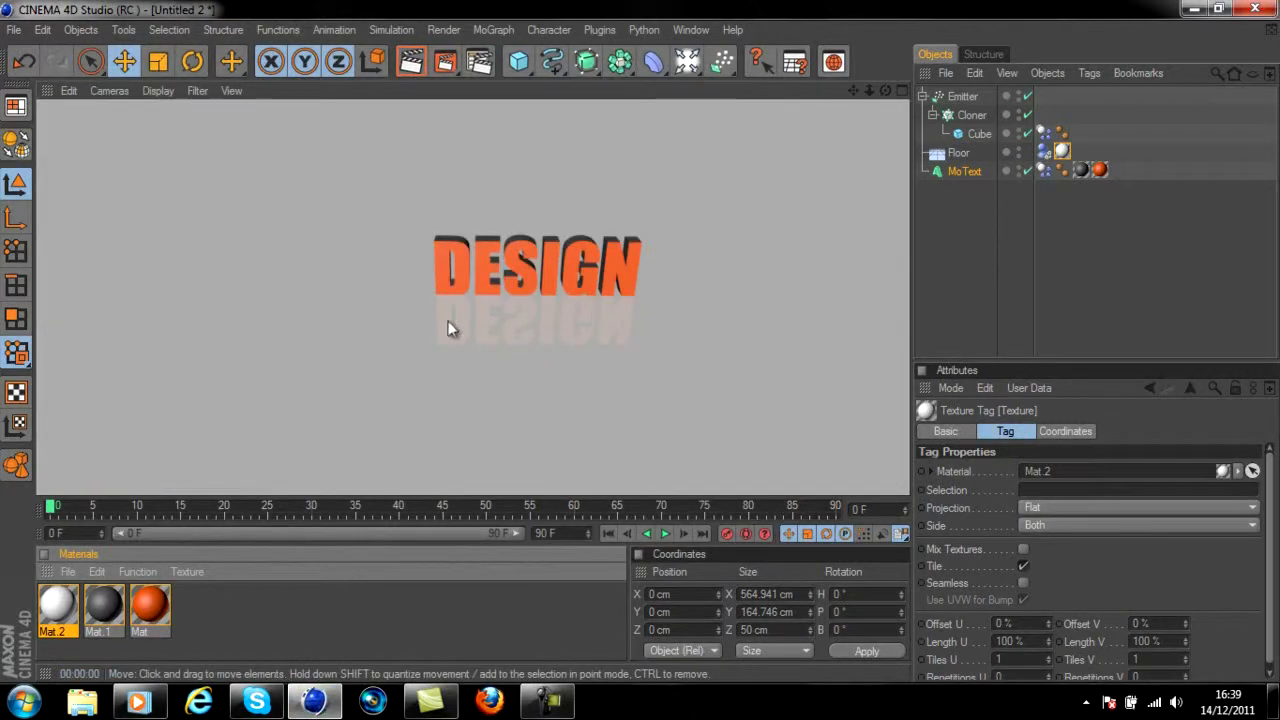
Add an Omni light in front of and above the DESIGN text, at about X 361, Y 228, Z -278 cm, and render the view
left_click(688, 62)
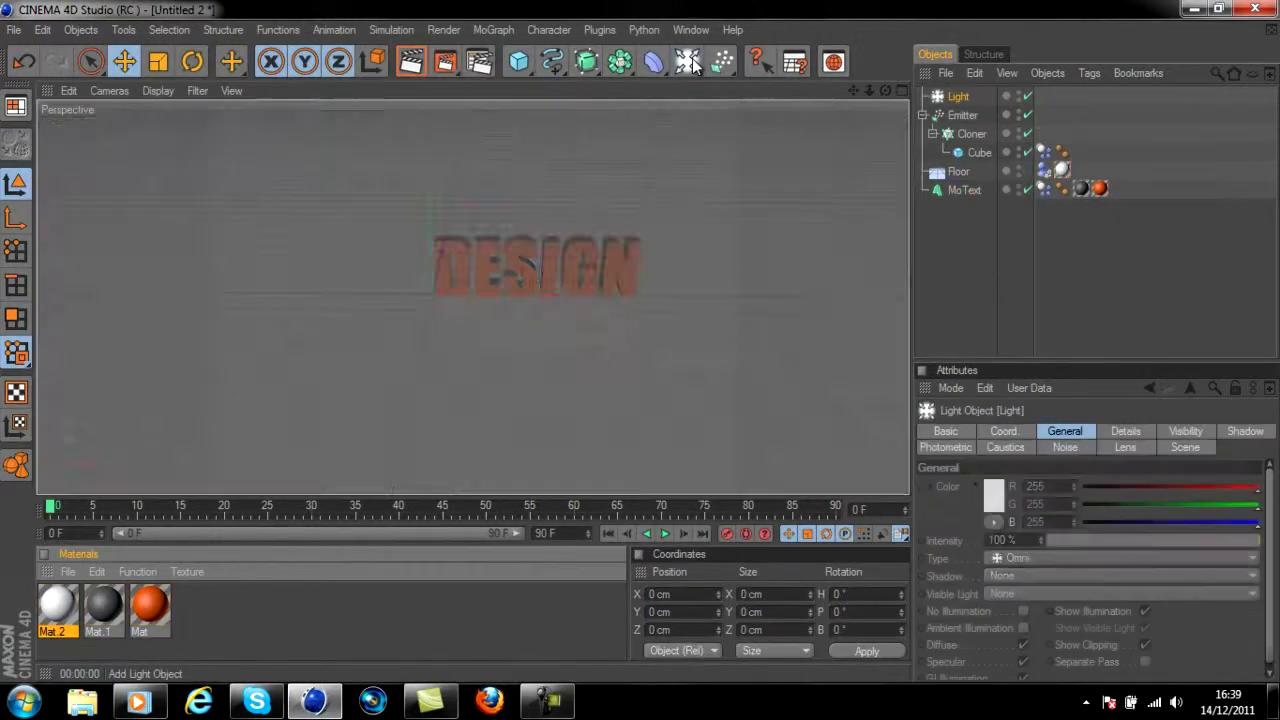
left_click_drag(441, 273, 667, 296)
key("ctrl+z")
left_click_drag(612, 260, 640, 305)
left_click_drag(690, 267, 698, 218)
left_click_drag(768, 299, 673, 298)
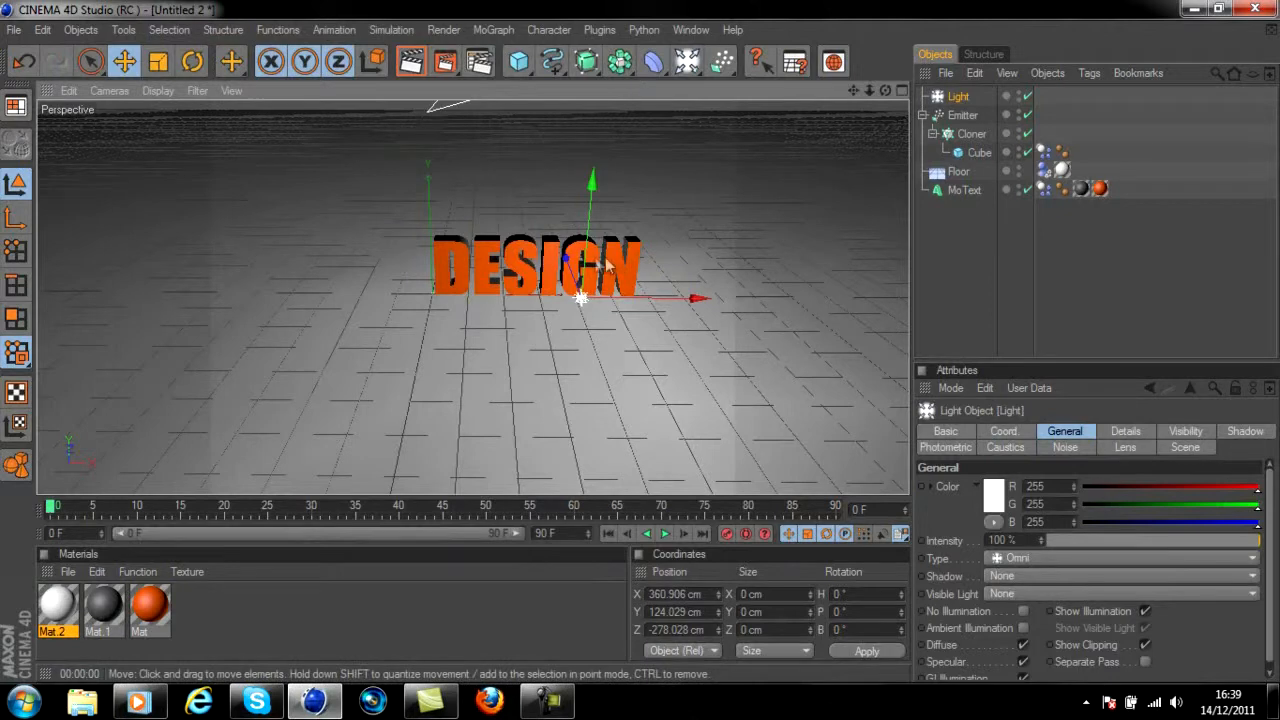
left_click_drag(606, 262, 605, 220)
left_click(418, 66)
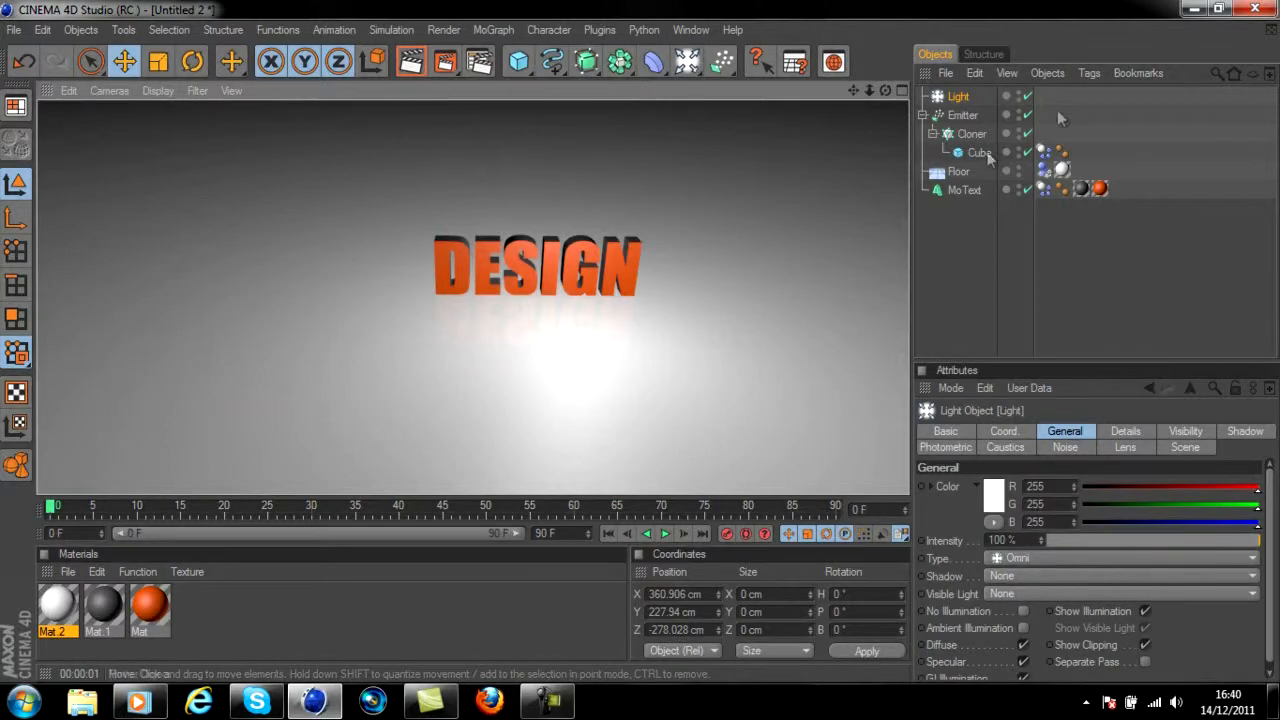
Apply a new default light grey material to the Cube and test-render the falling cubes at frame 39
left_click(258, 615)
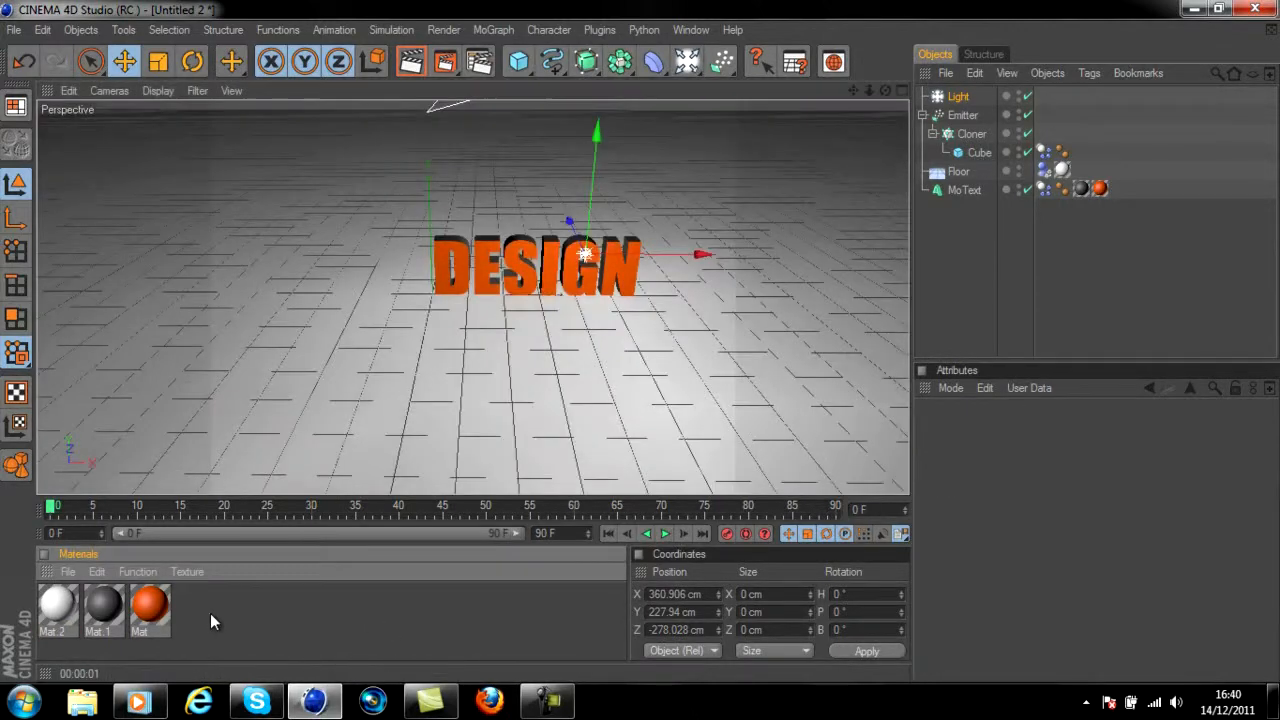
double_click(209, 615)
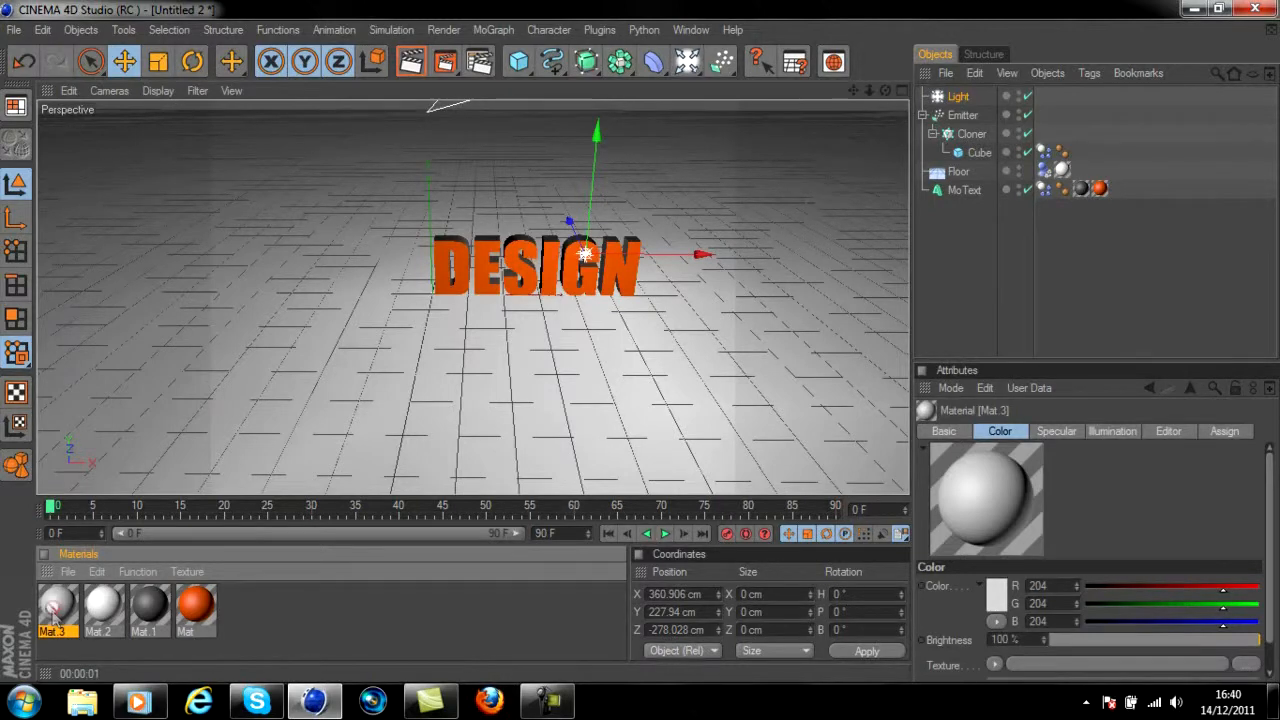
left_click_drag(976, 153, 976, 155)
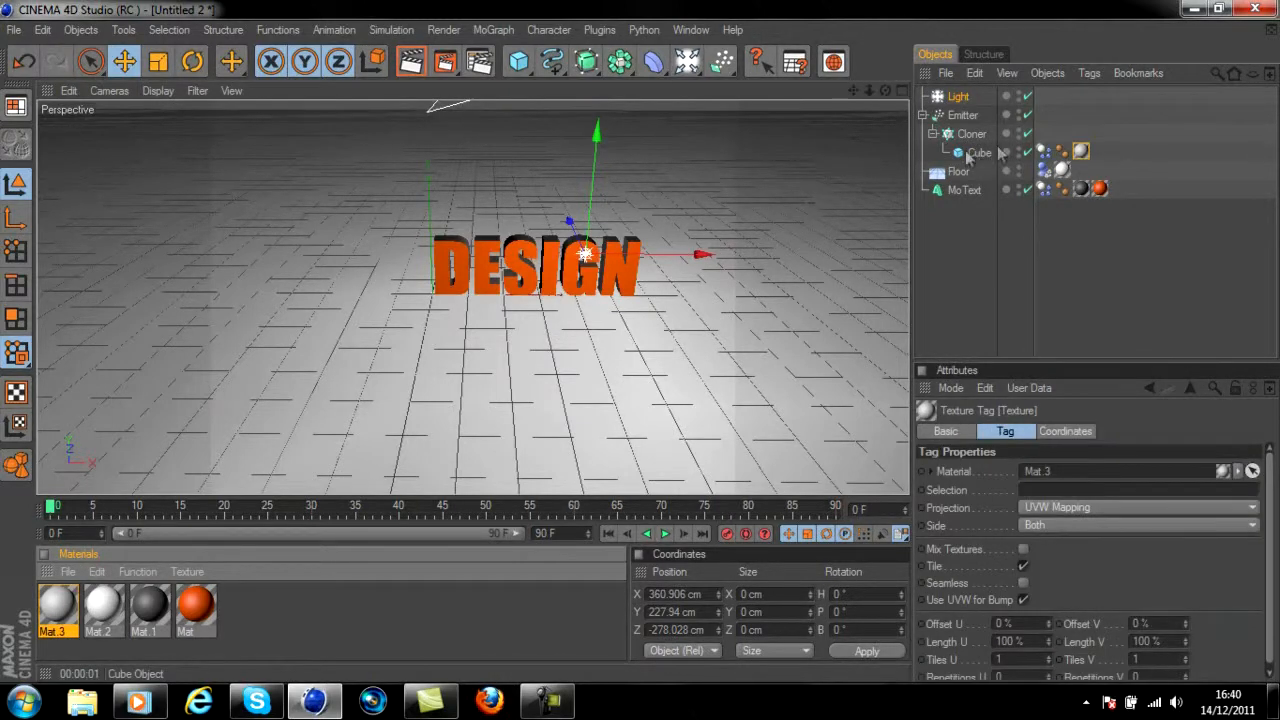
left_click(664, 536)
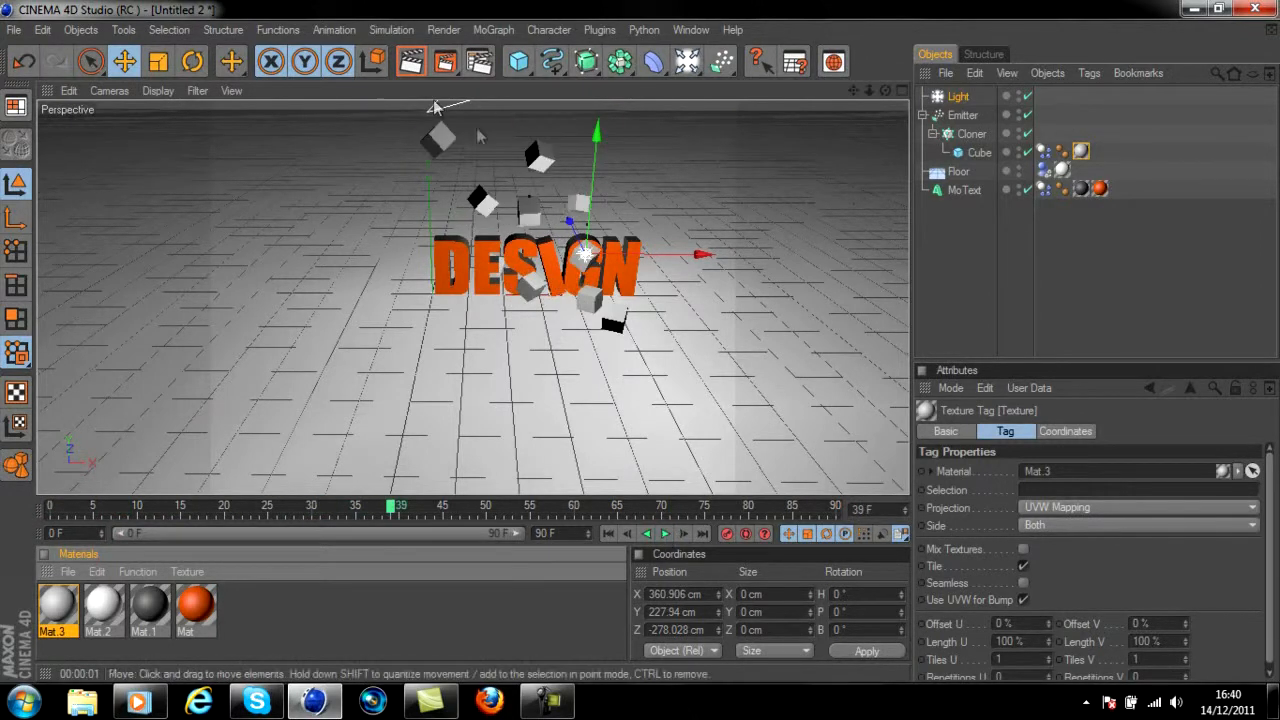
left_click(410, 62)
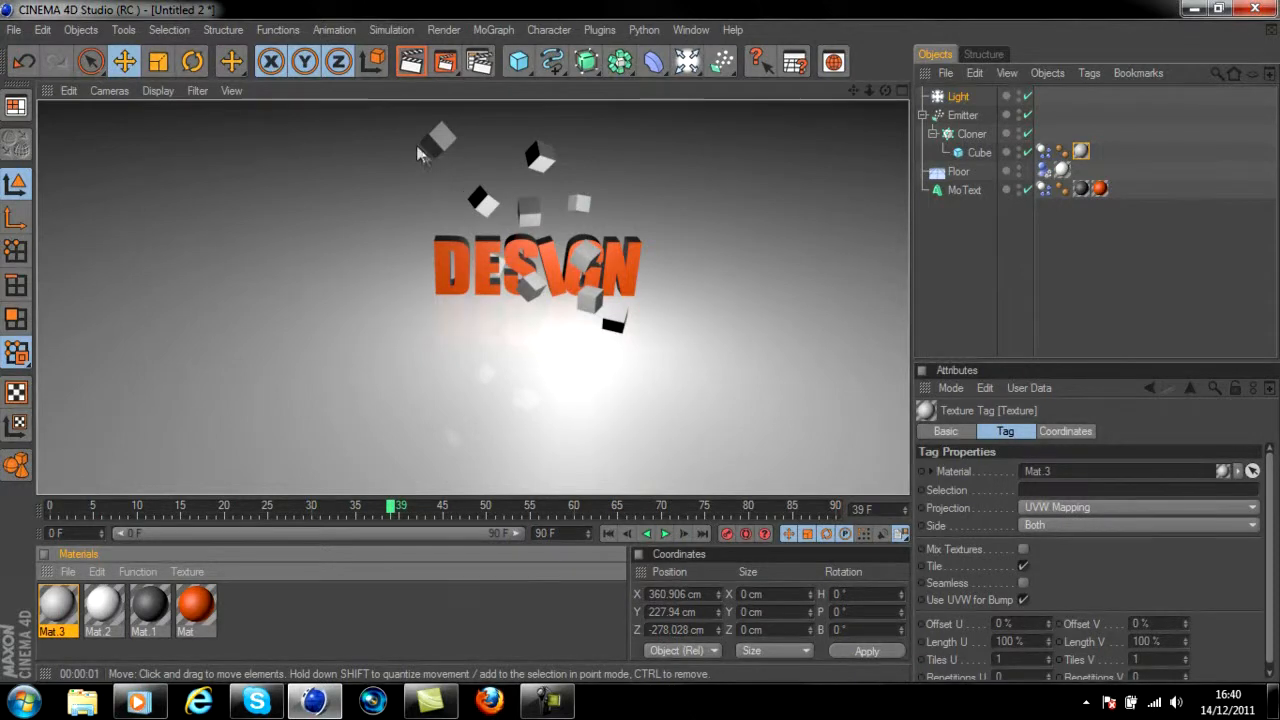
Set the light's shadow type to Shadow Maps (Soft)
left_click(958, 97)
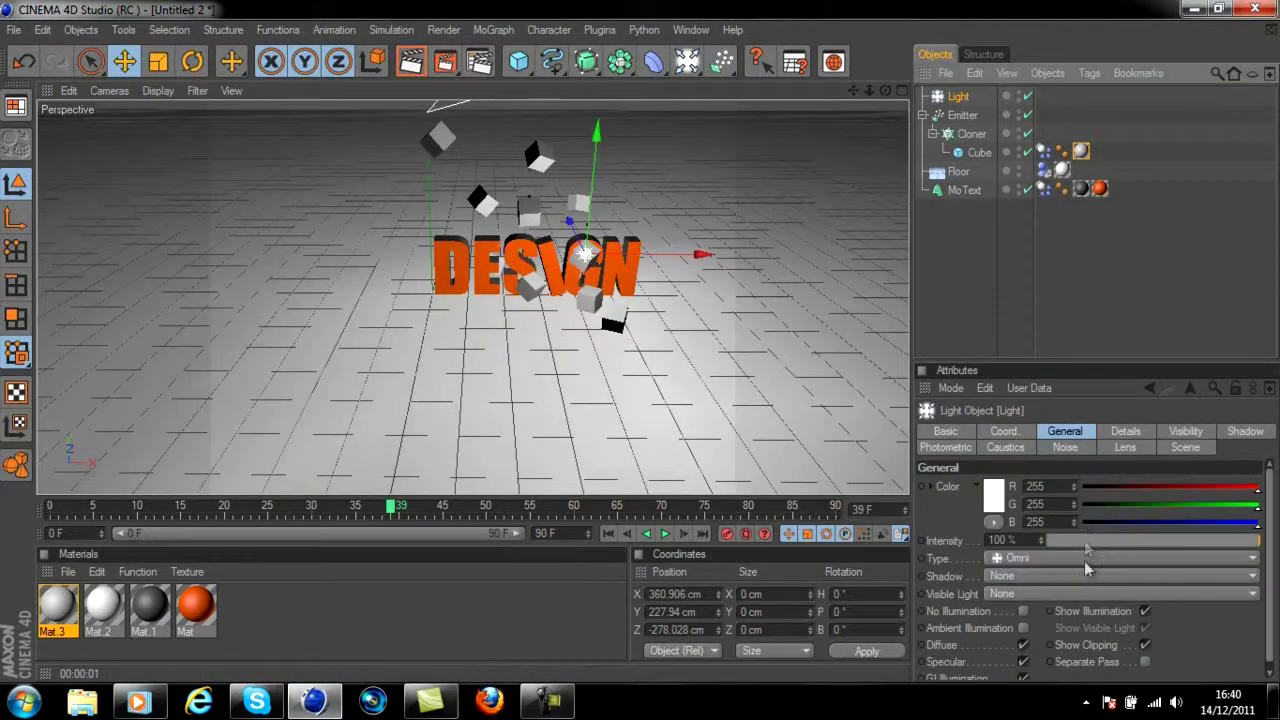
left_click(1083, 574)
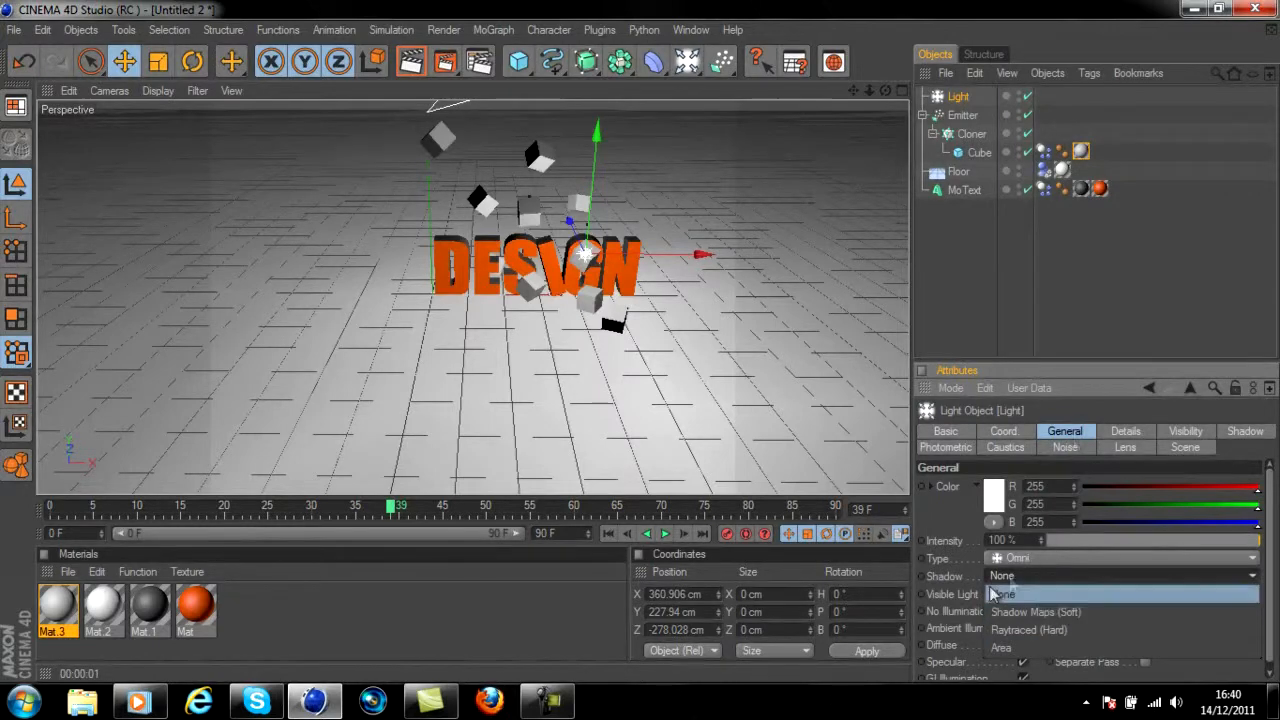
left_click(1030, 612)
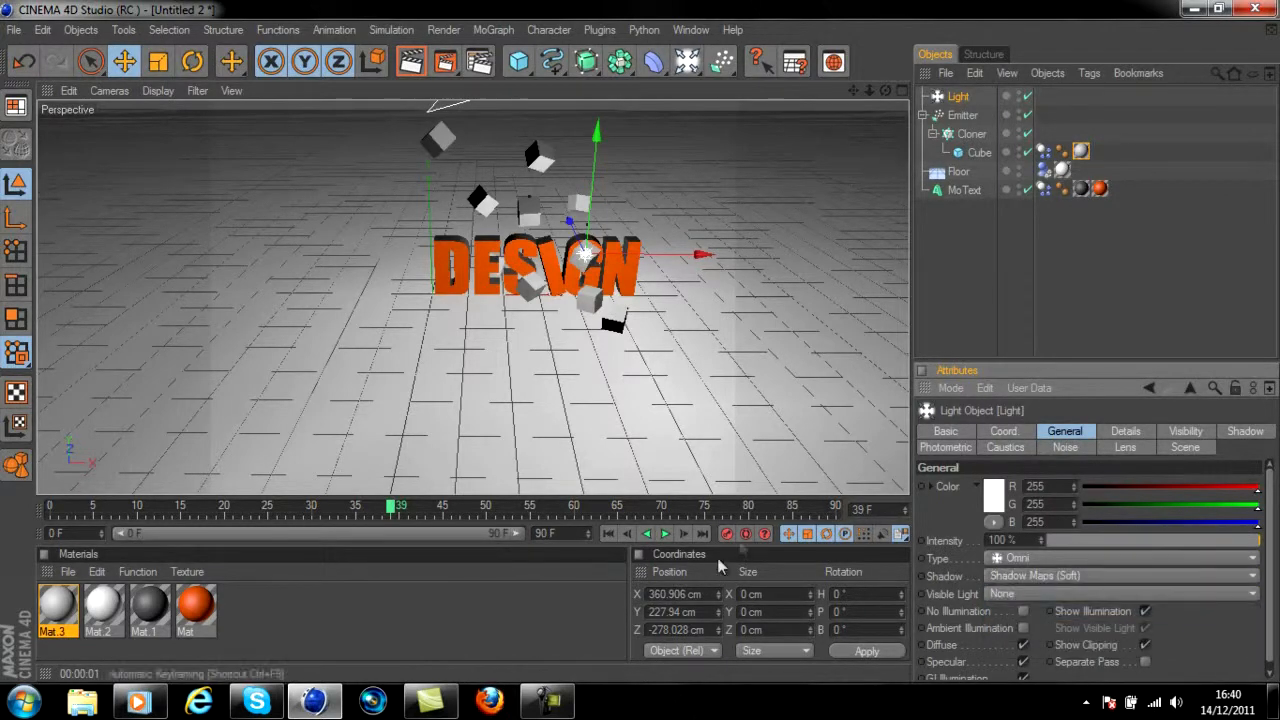
Replay the animation from the start to frame 27 and render the view to check the shadows
left_click(610, 535)
left_click(665, 534)
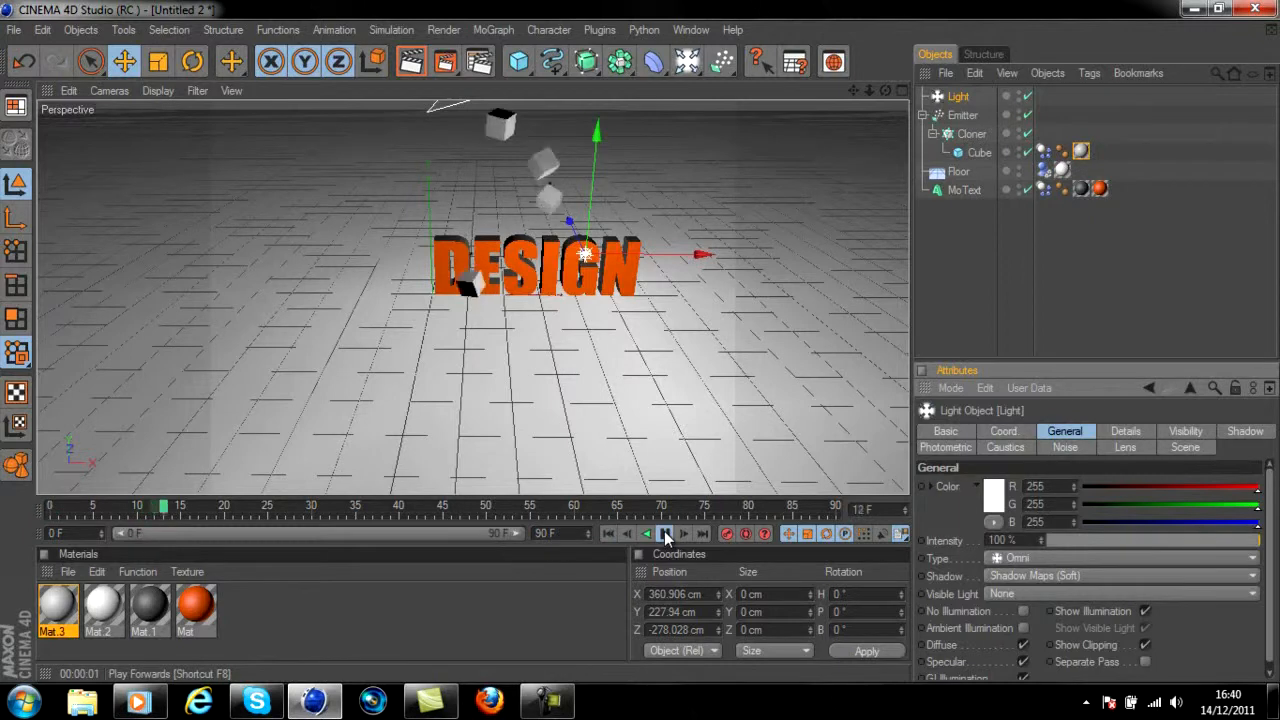
left_click(665, 534)
left_click(428, 66)
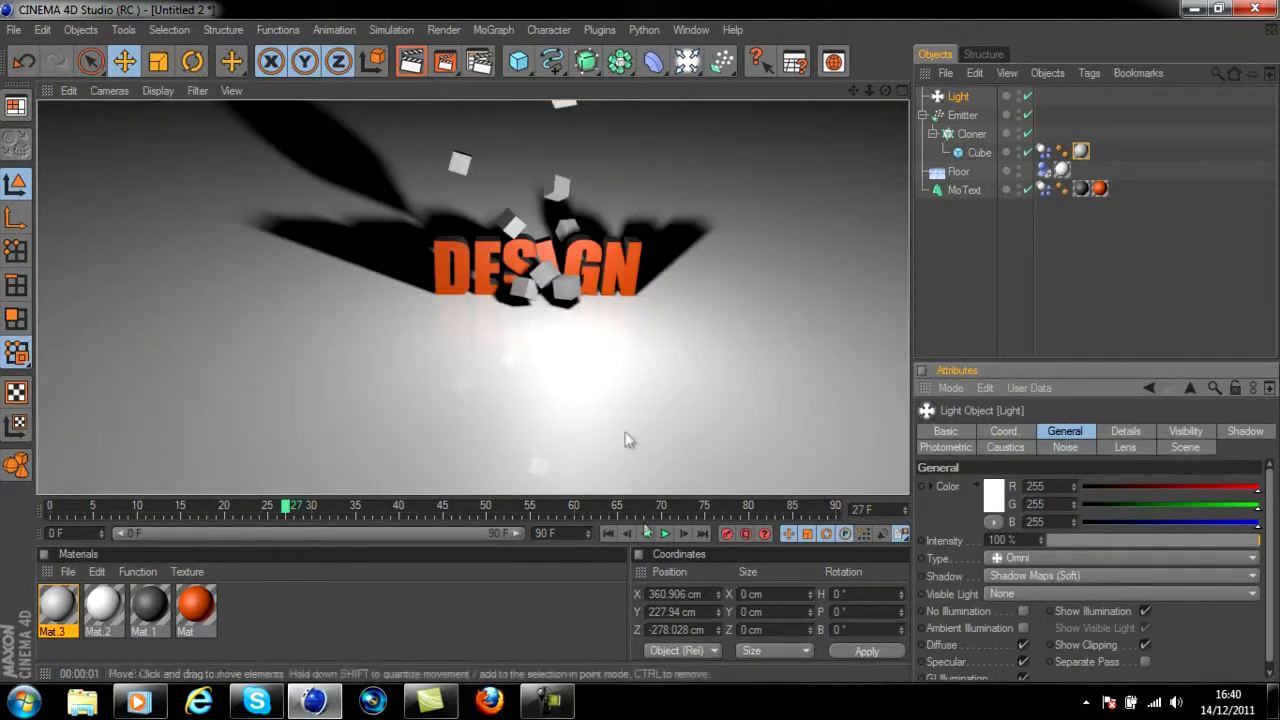
left_click(667, 476)
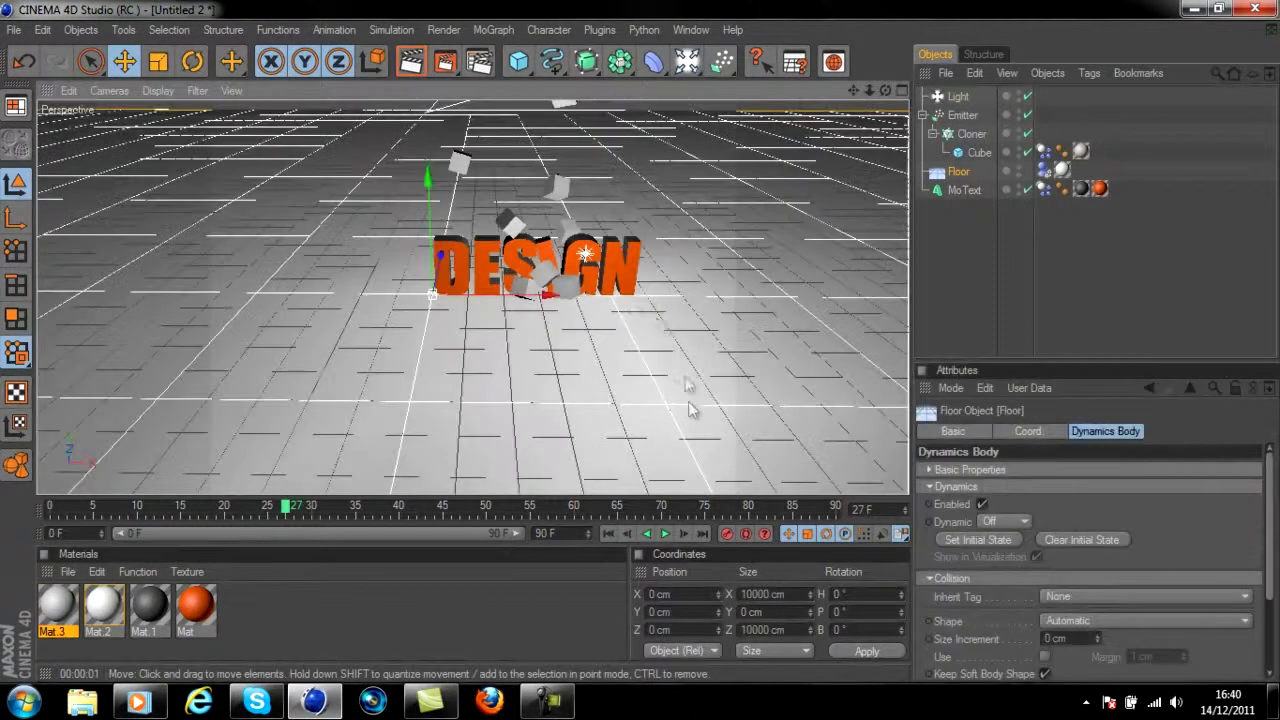
Move the light to the text's left end and raise it, to about X -26, Y 316, Z -360 cm
left_click(990, 100)
left_click_drag(699, 254, 636, 342)
left_click_drag(427, 223, 639, 347)
left_click_drag(470, 267, 636, 341)
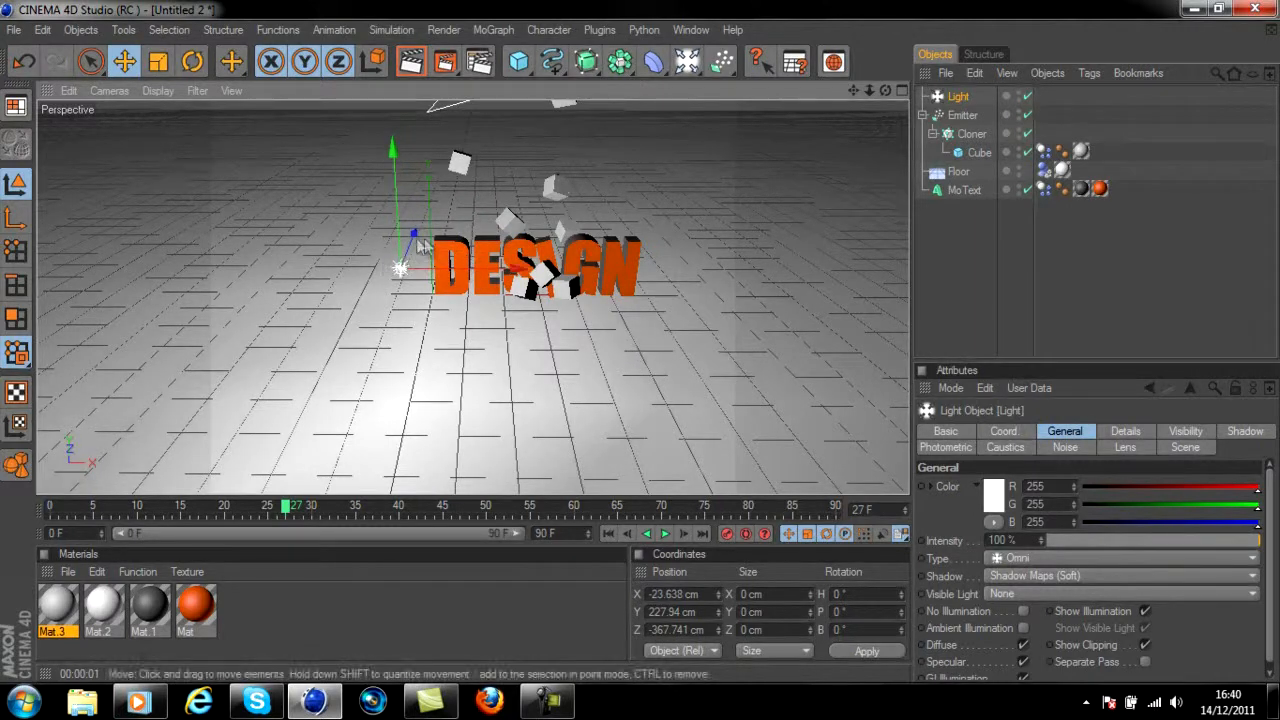
left_click_drag(389, 236, 646, 349)
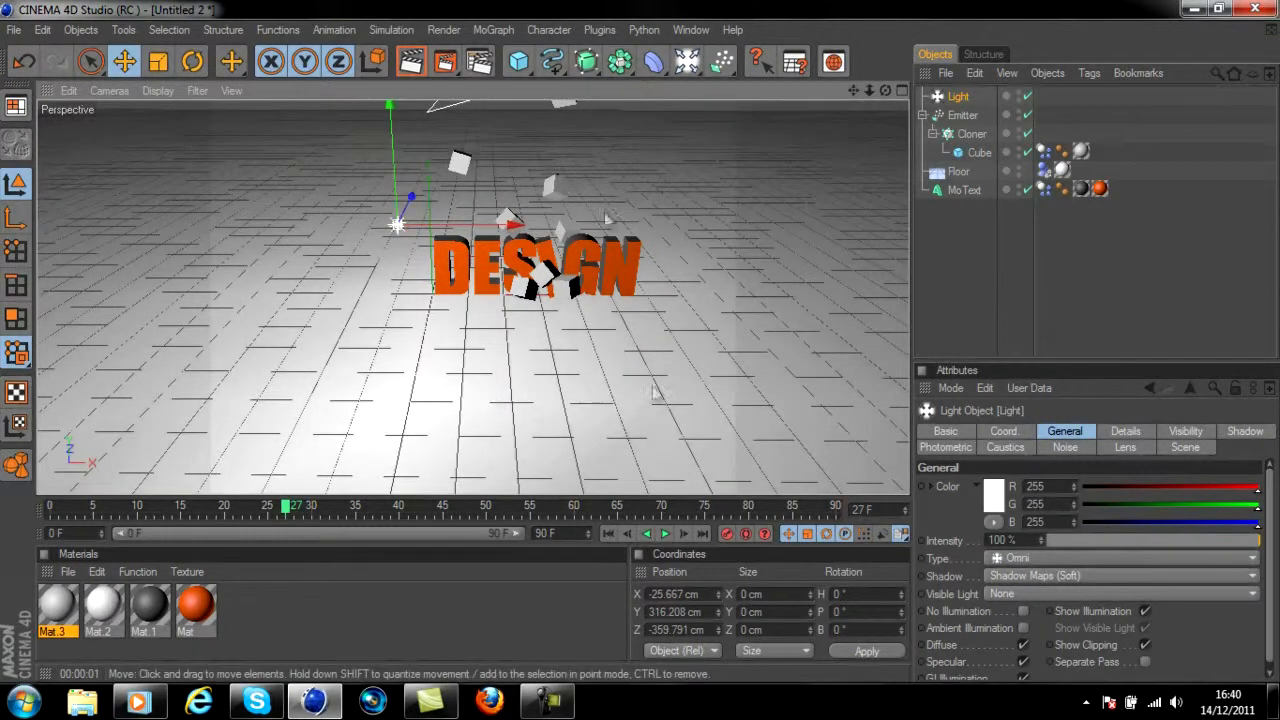
Render the view at frames 27 and 50 to check the lighting and shadows from the repositioned light
left_click(412, 64)
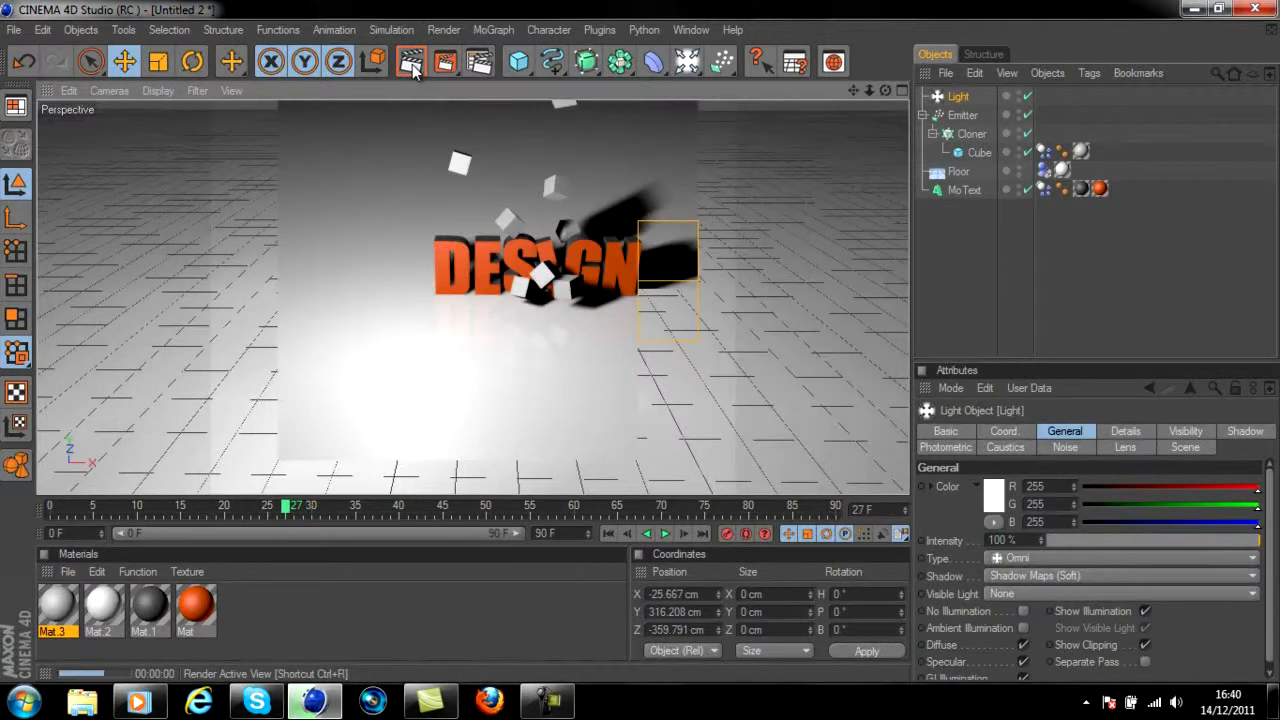
left_click(664, 533)
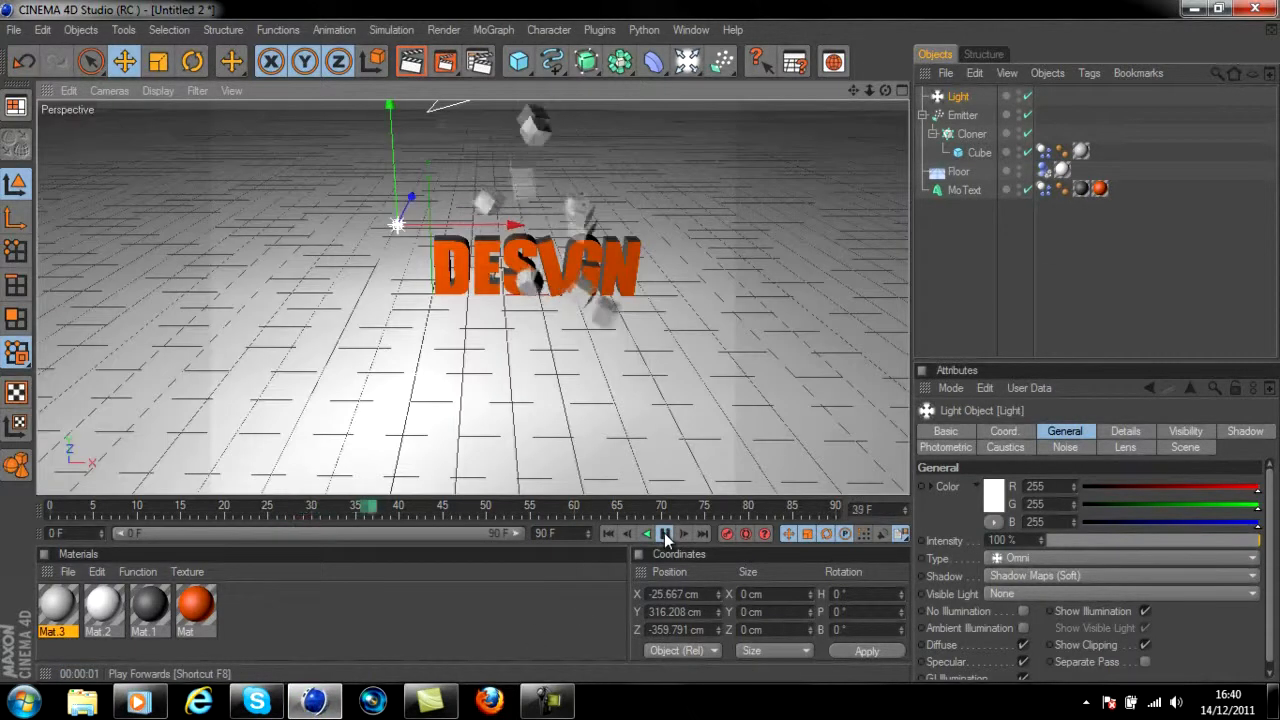
left_click(412, 64)
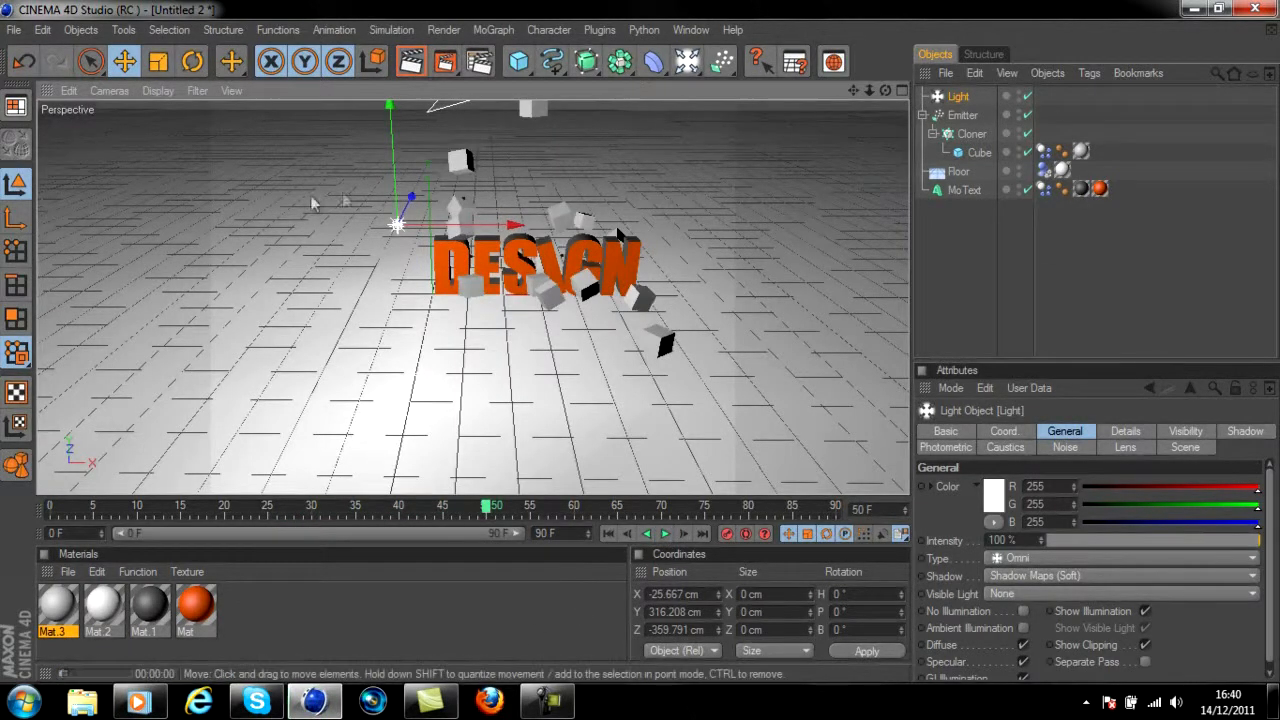